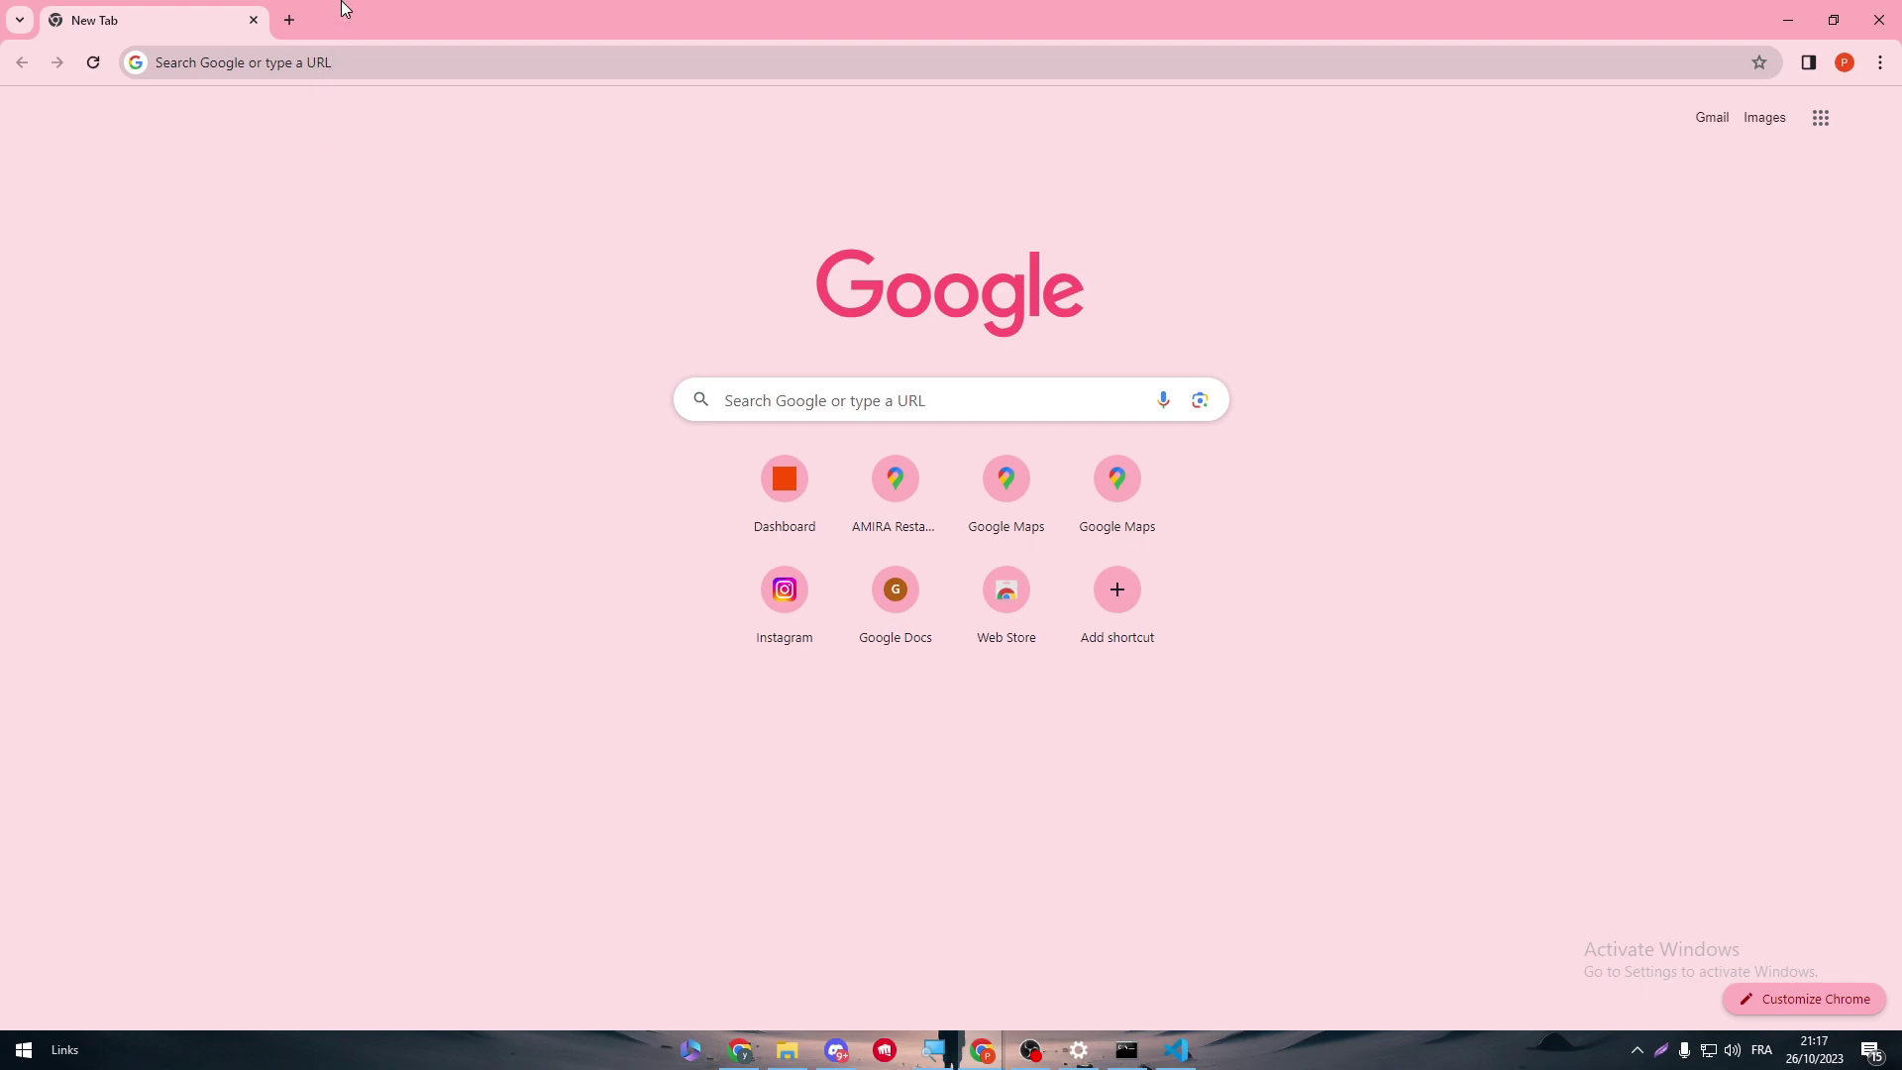
- Open the Zapier dashboard from the 'za' address-bar suggestion, then go to the Apps list
click(269, 67)
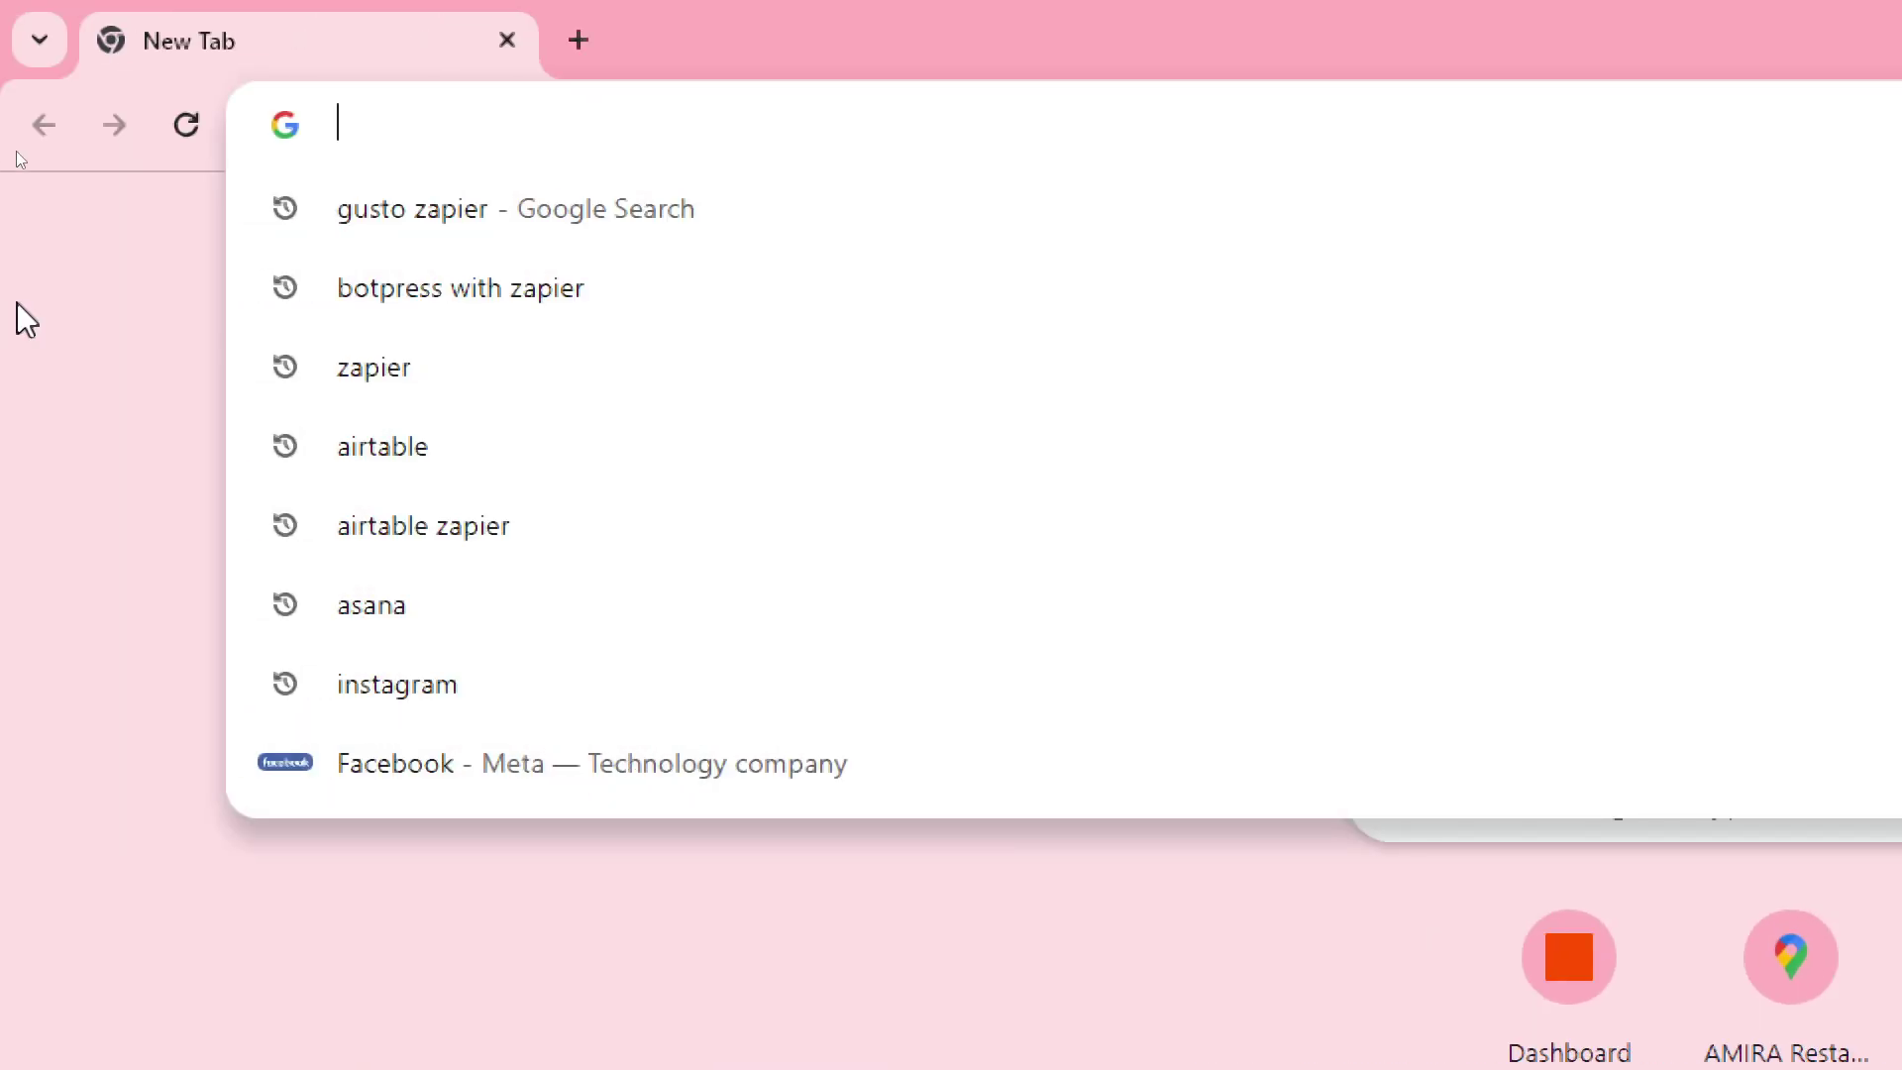
text(za)
click(704, 241)
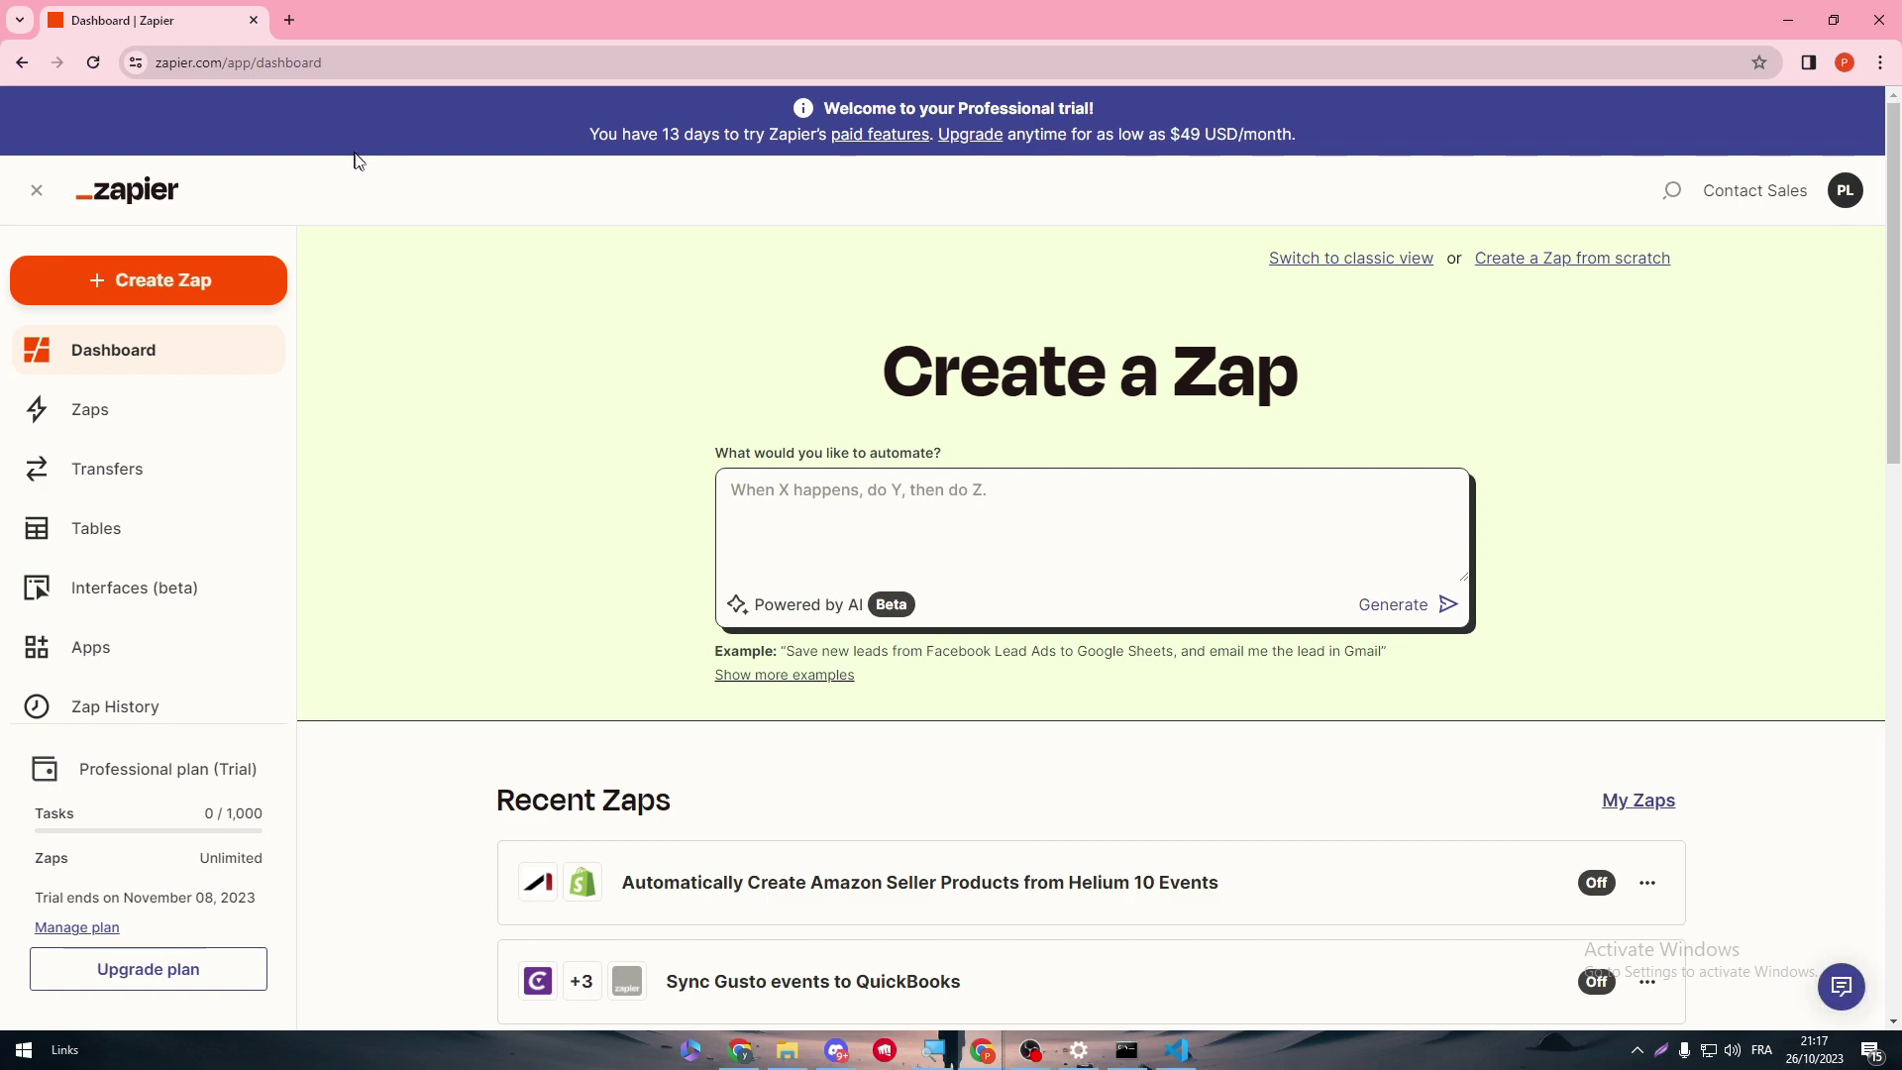
scroll(1594, 381, down, 2)
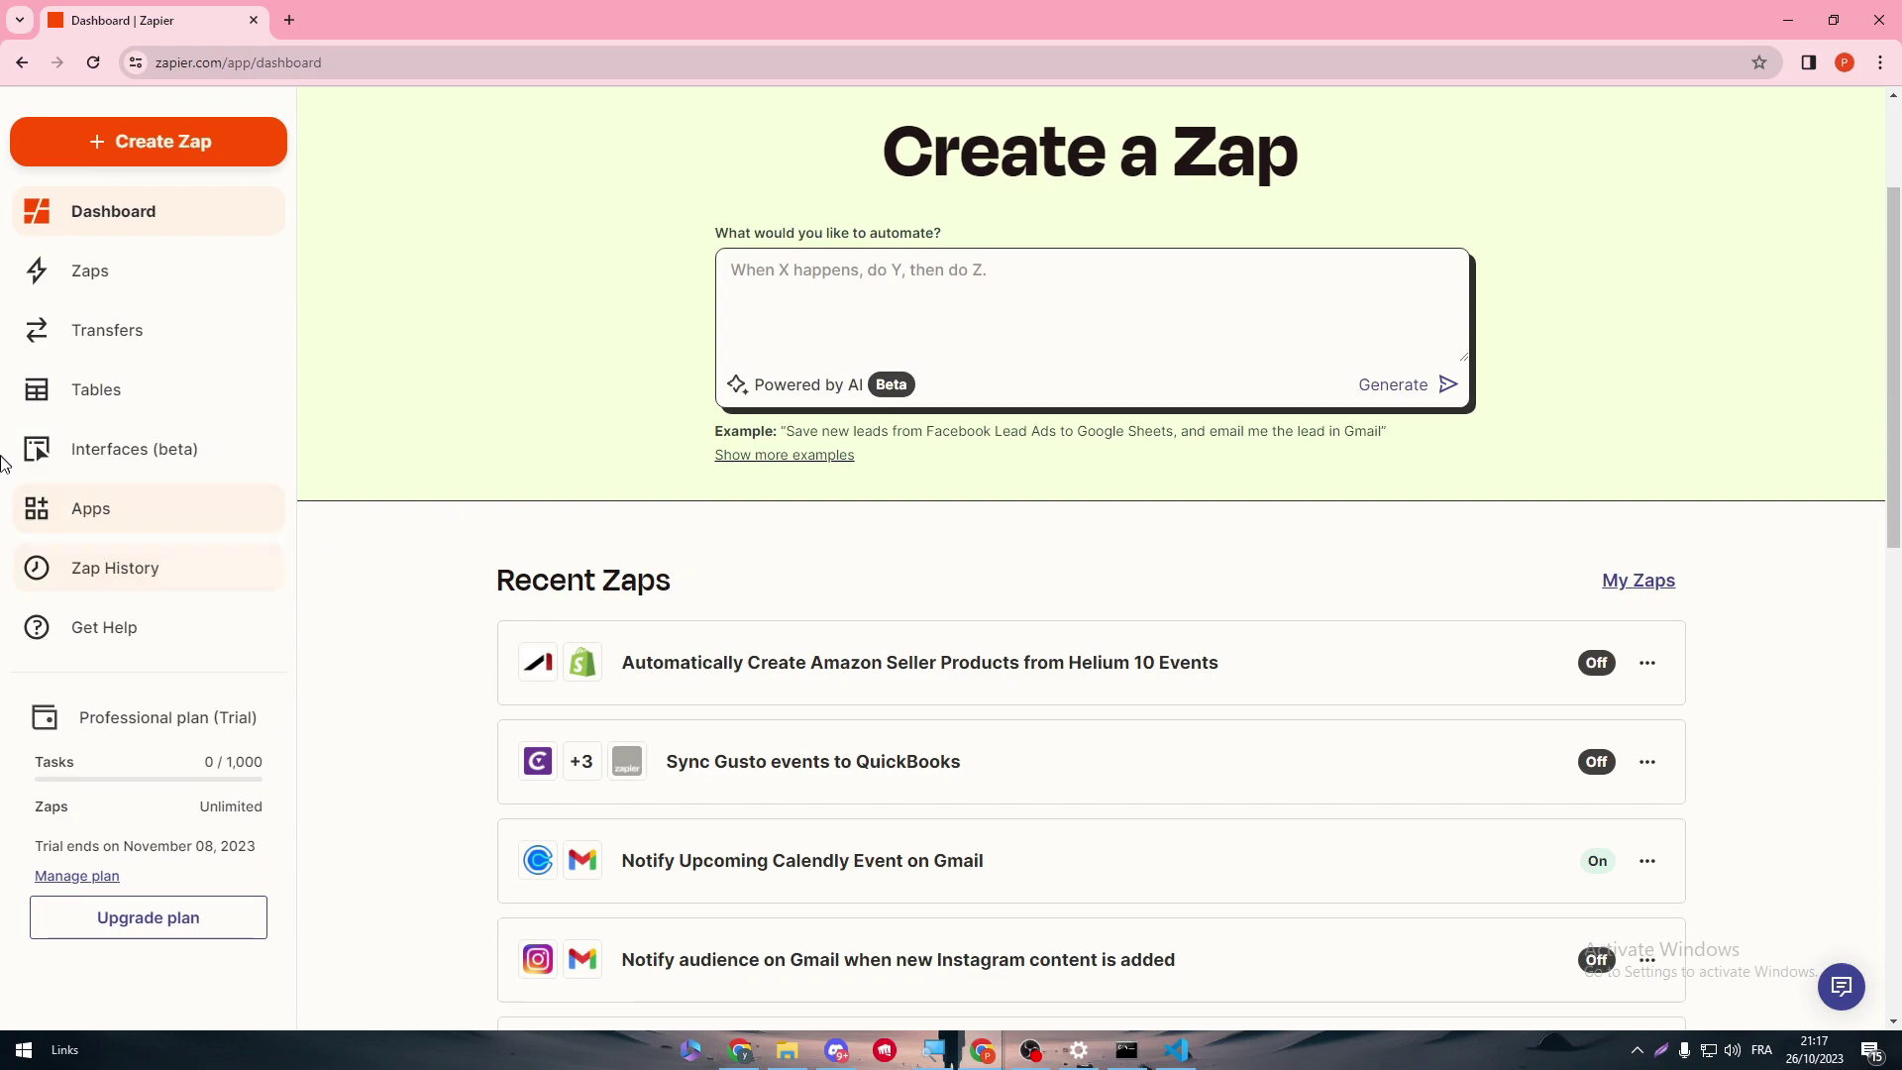
scroll(1216, 295, up, 2)
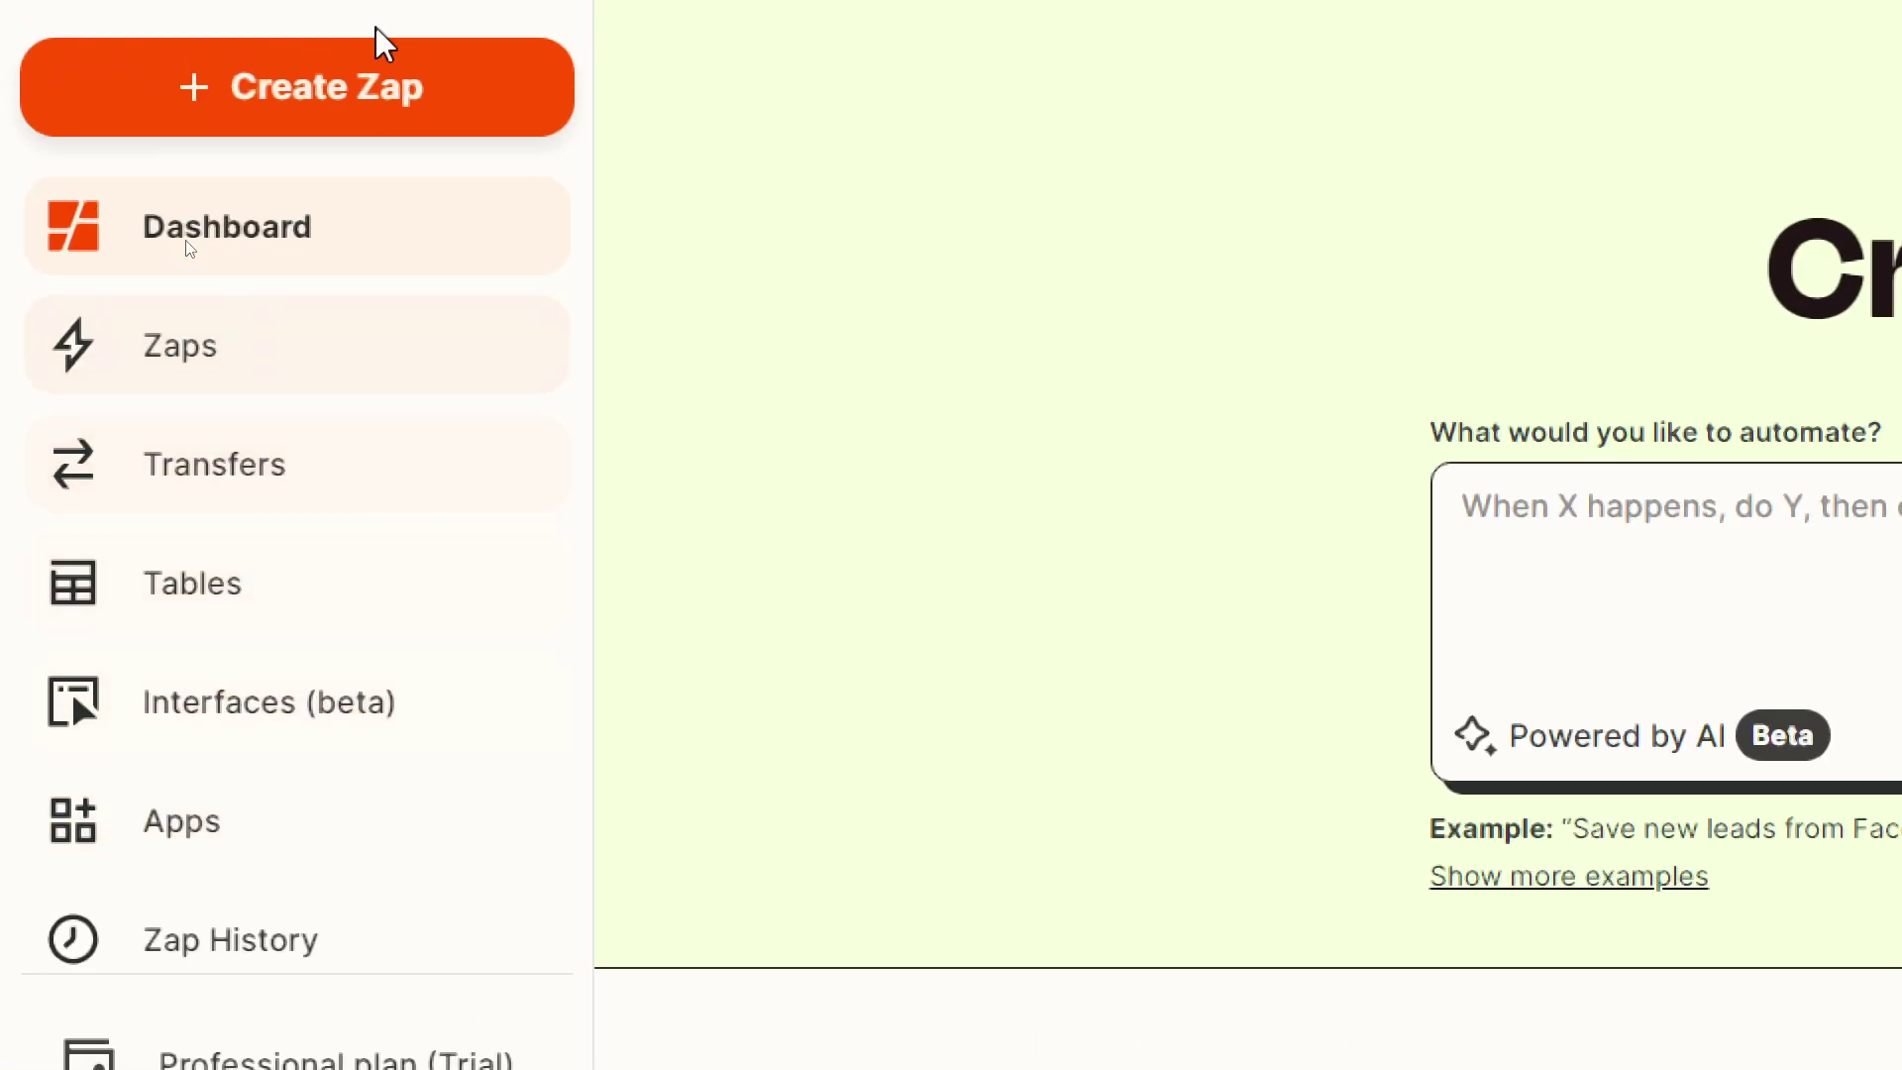
click(128, 832)
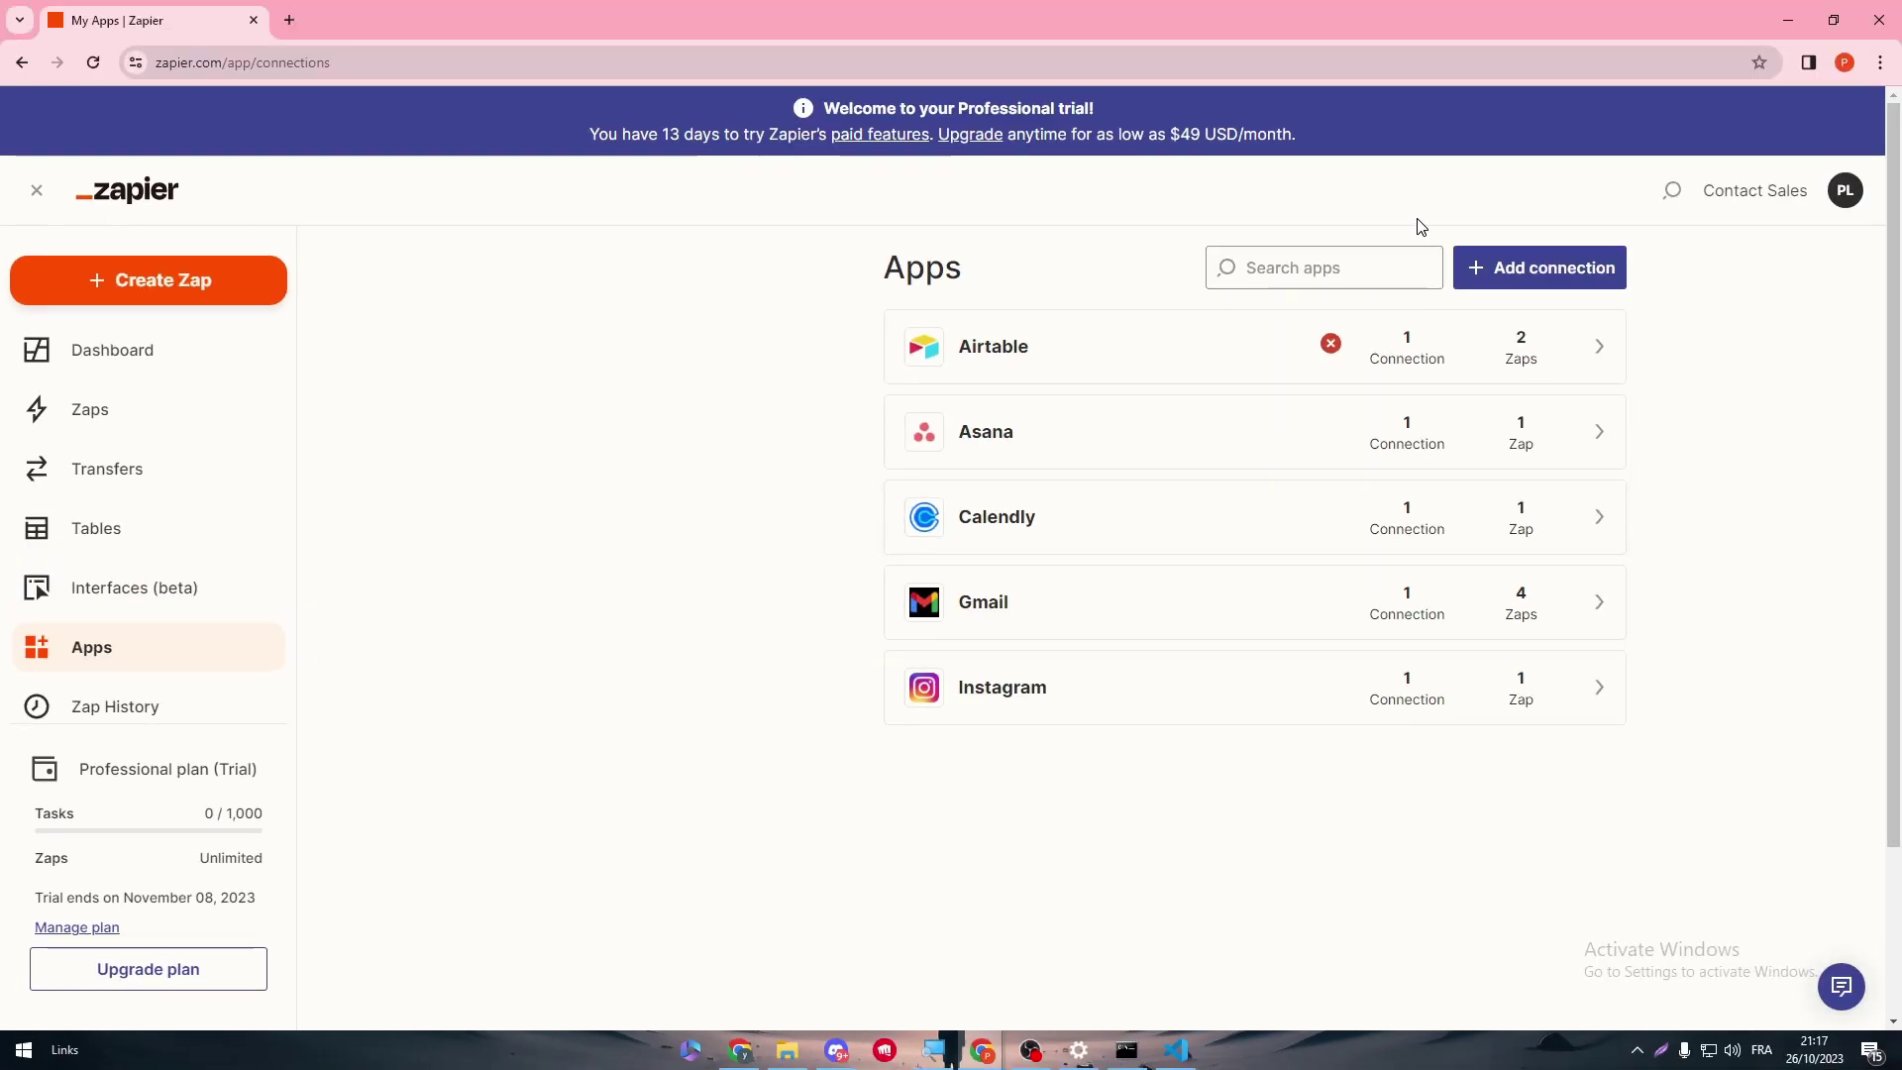
- Search apps for 'chat', start connecting ChatGPT, then switch to the other Chrome window
click(1299, 306)
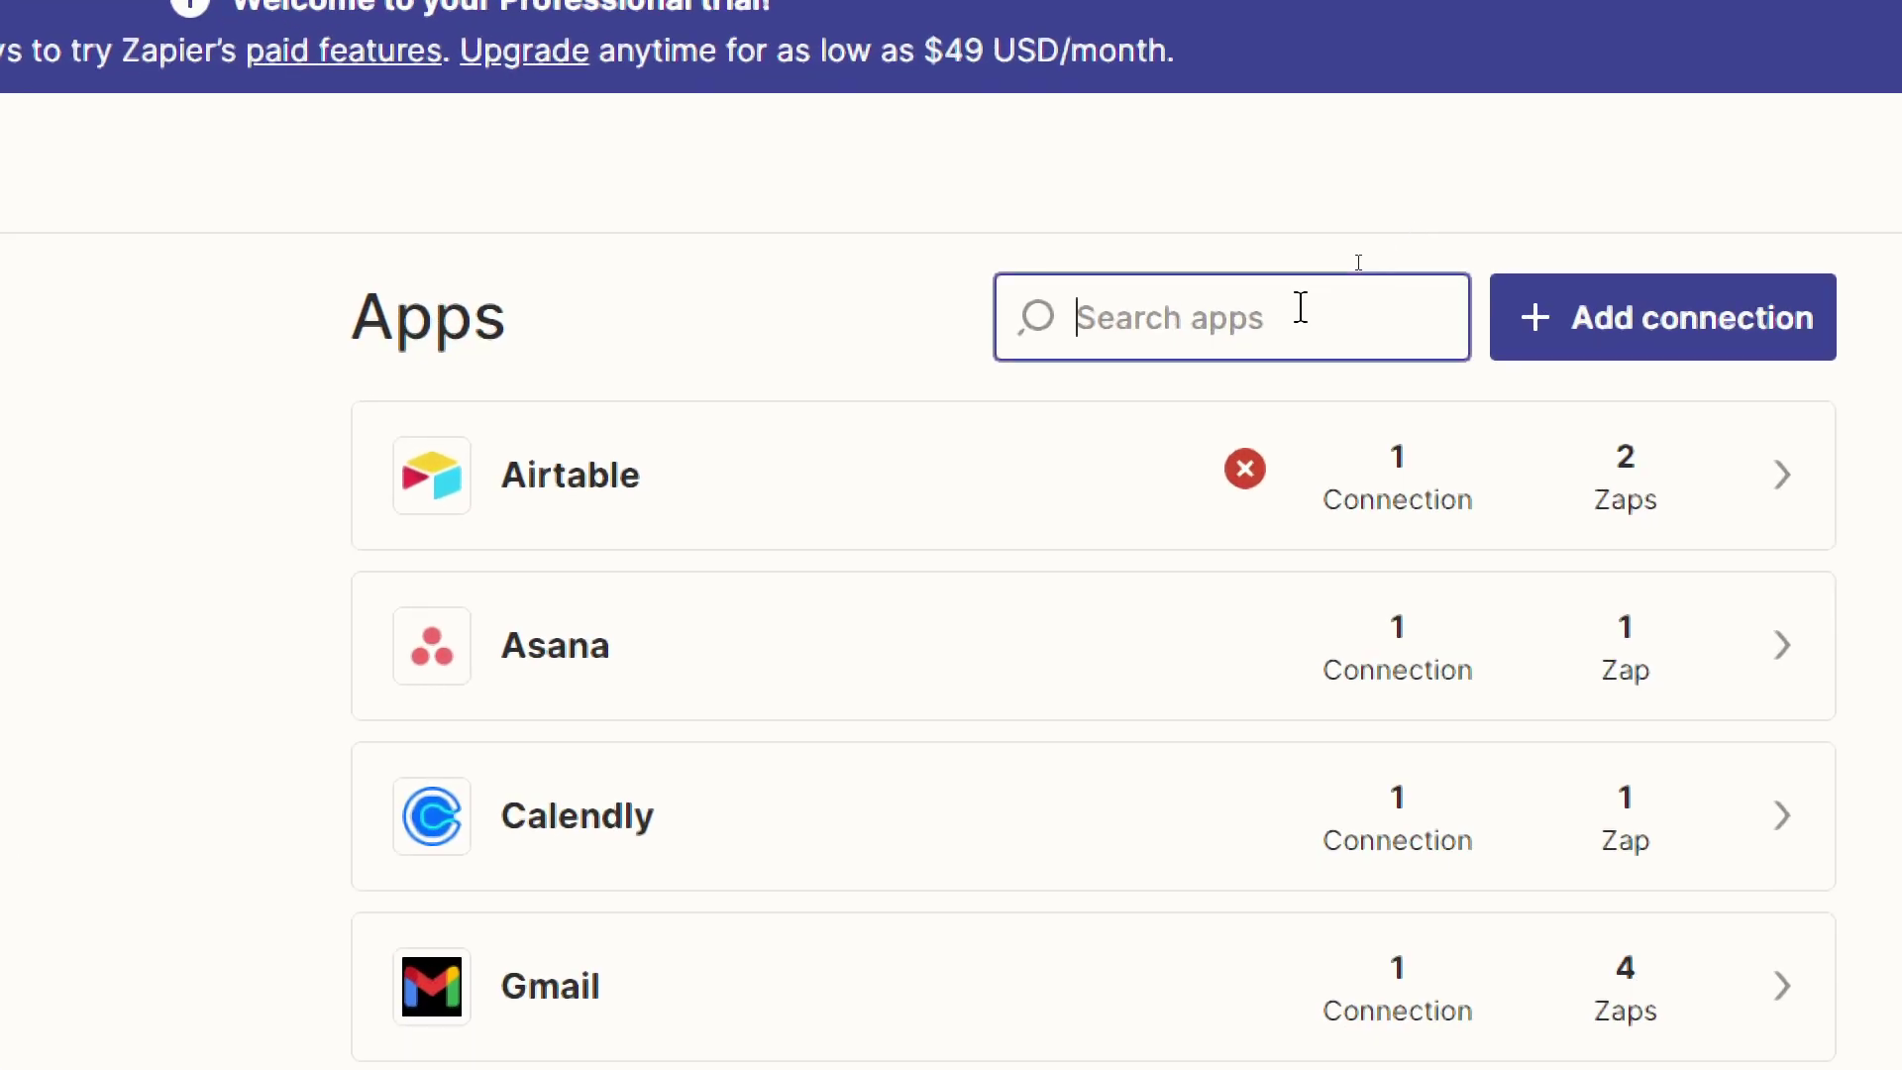
text(chat)
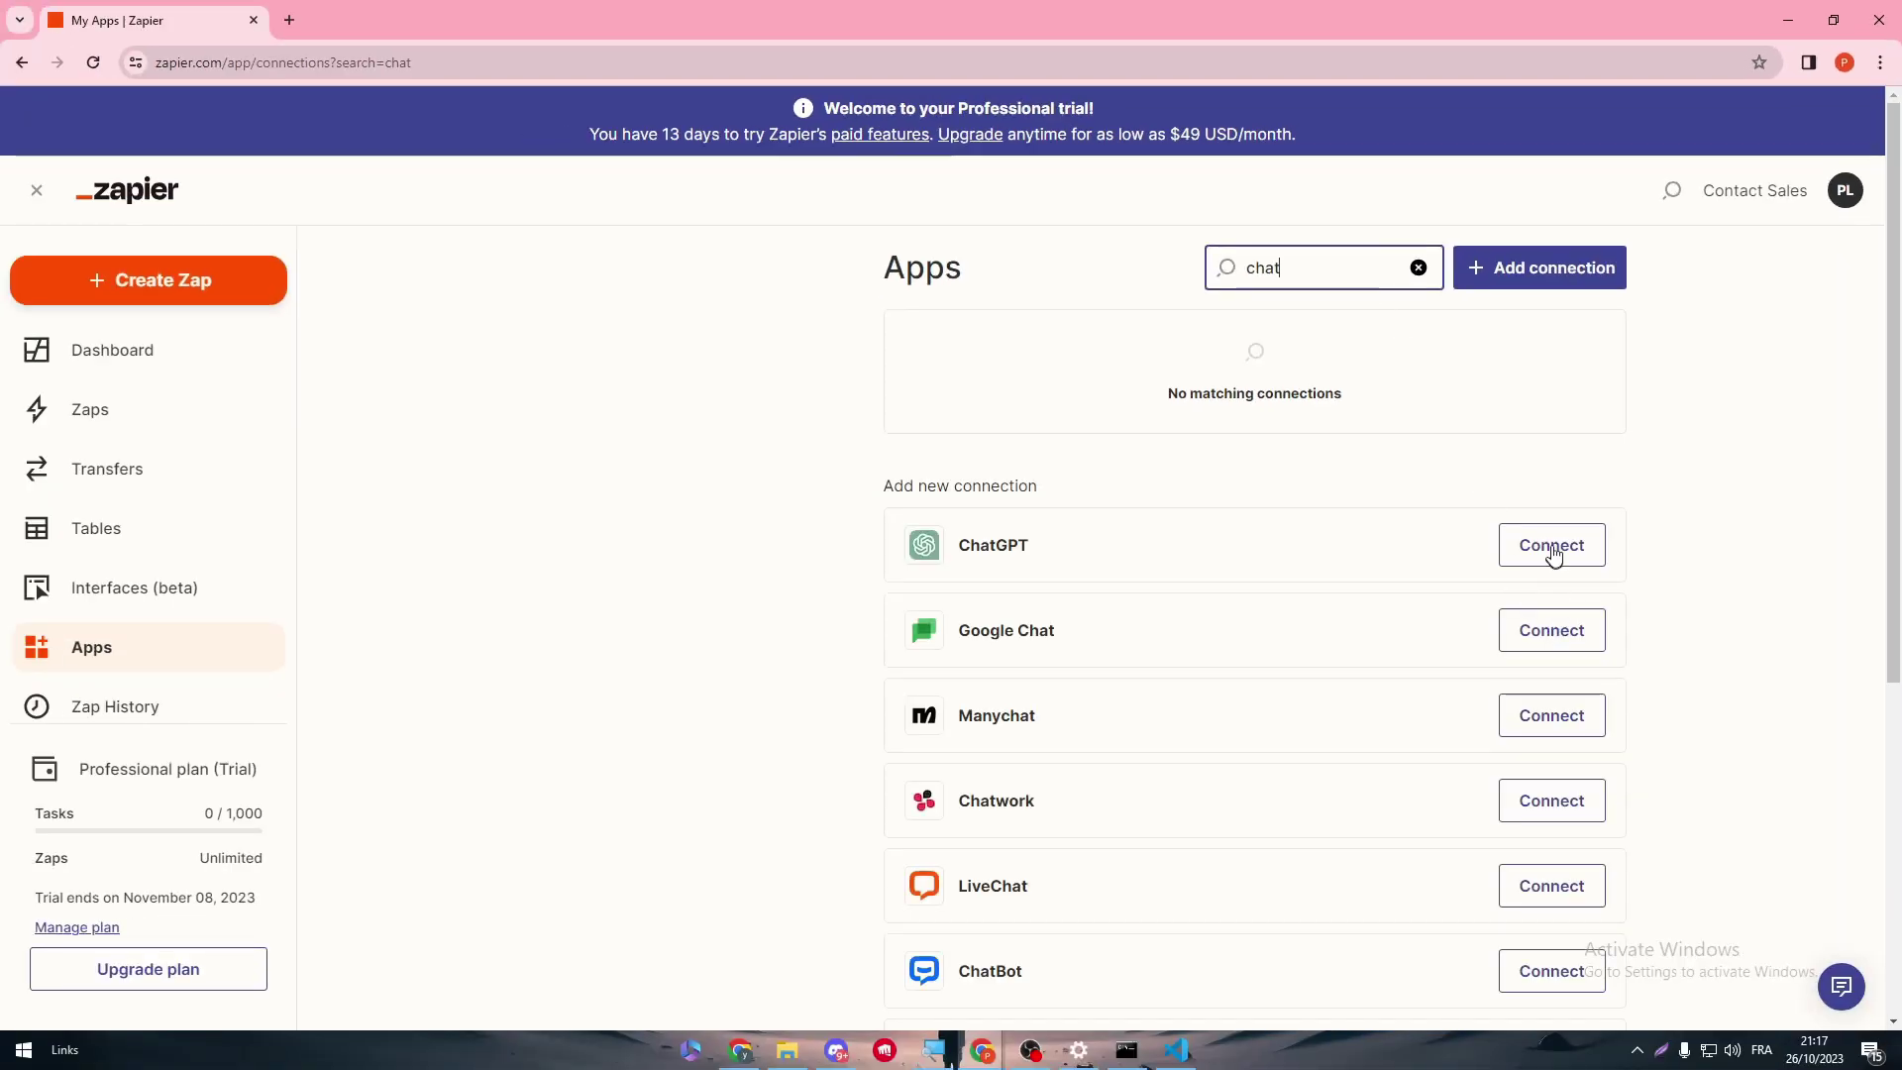
click(1554, 547)
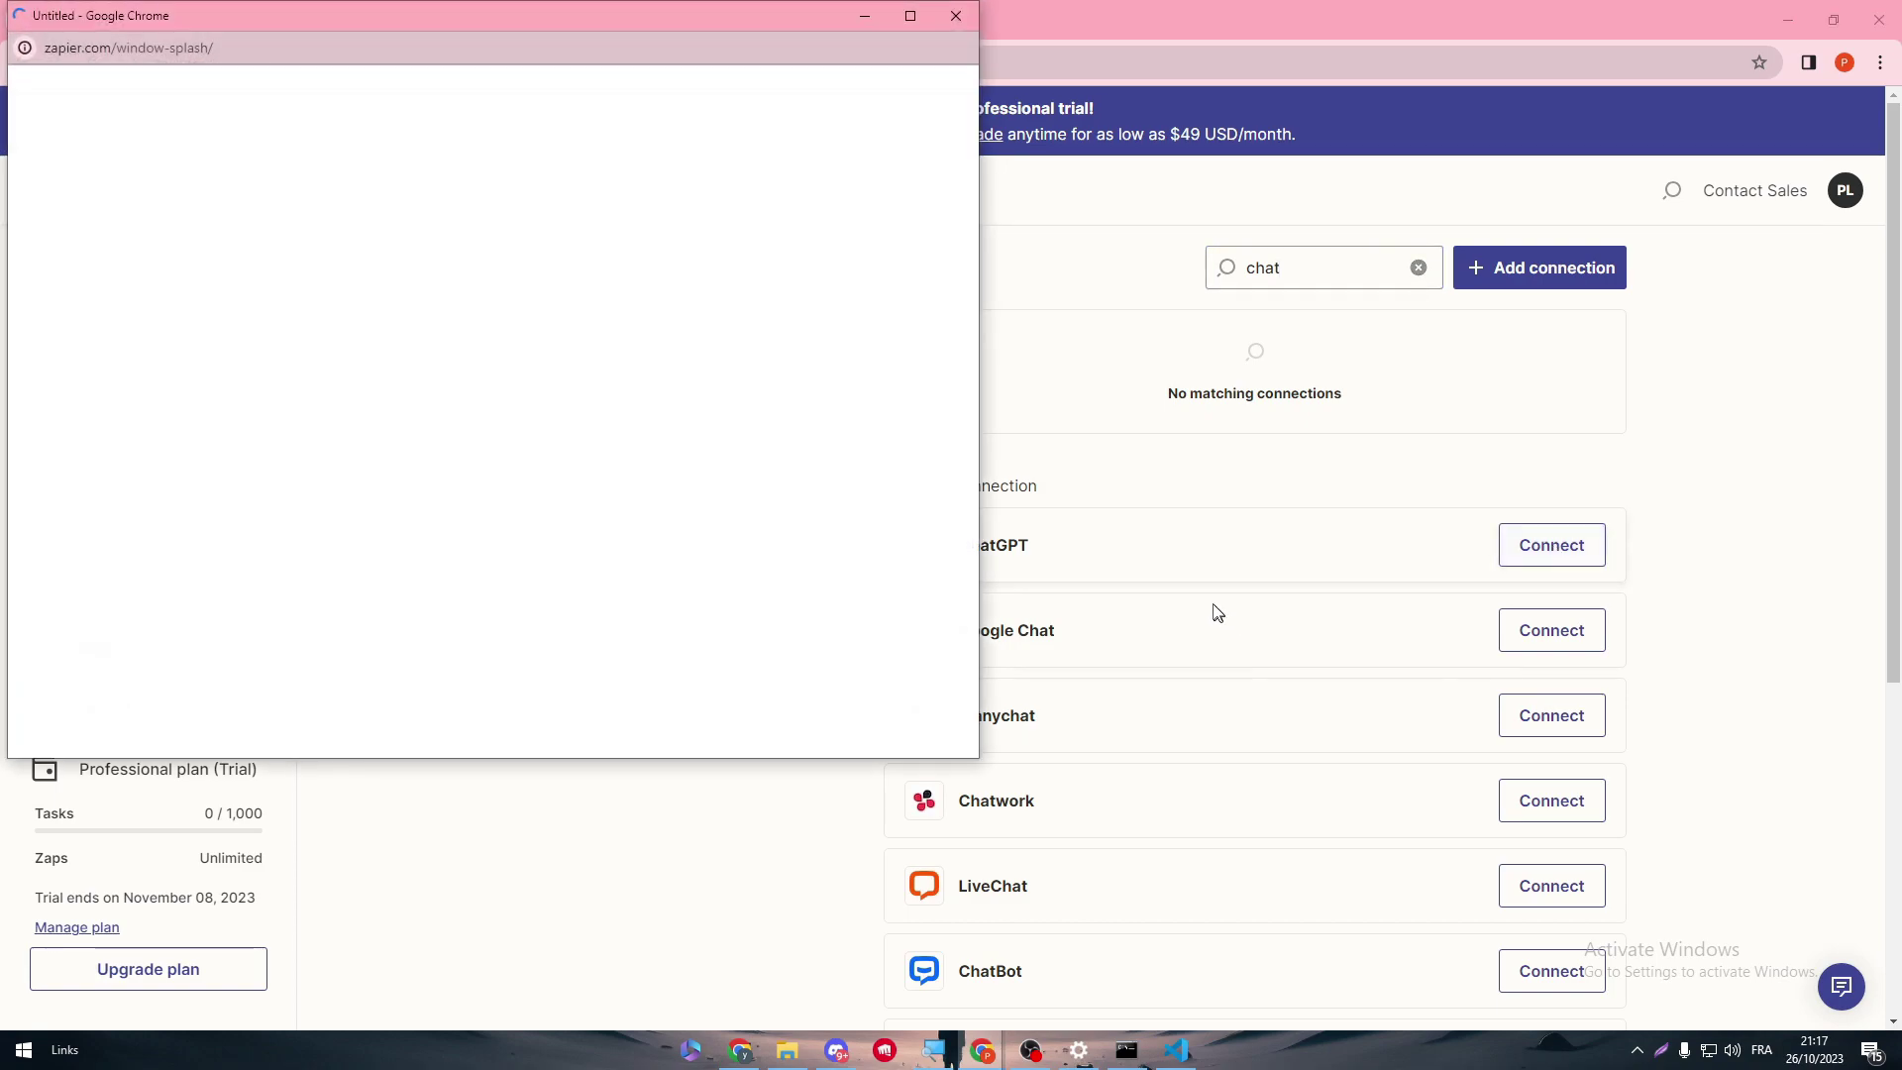
drag(716, 26, 1280, 205)
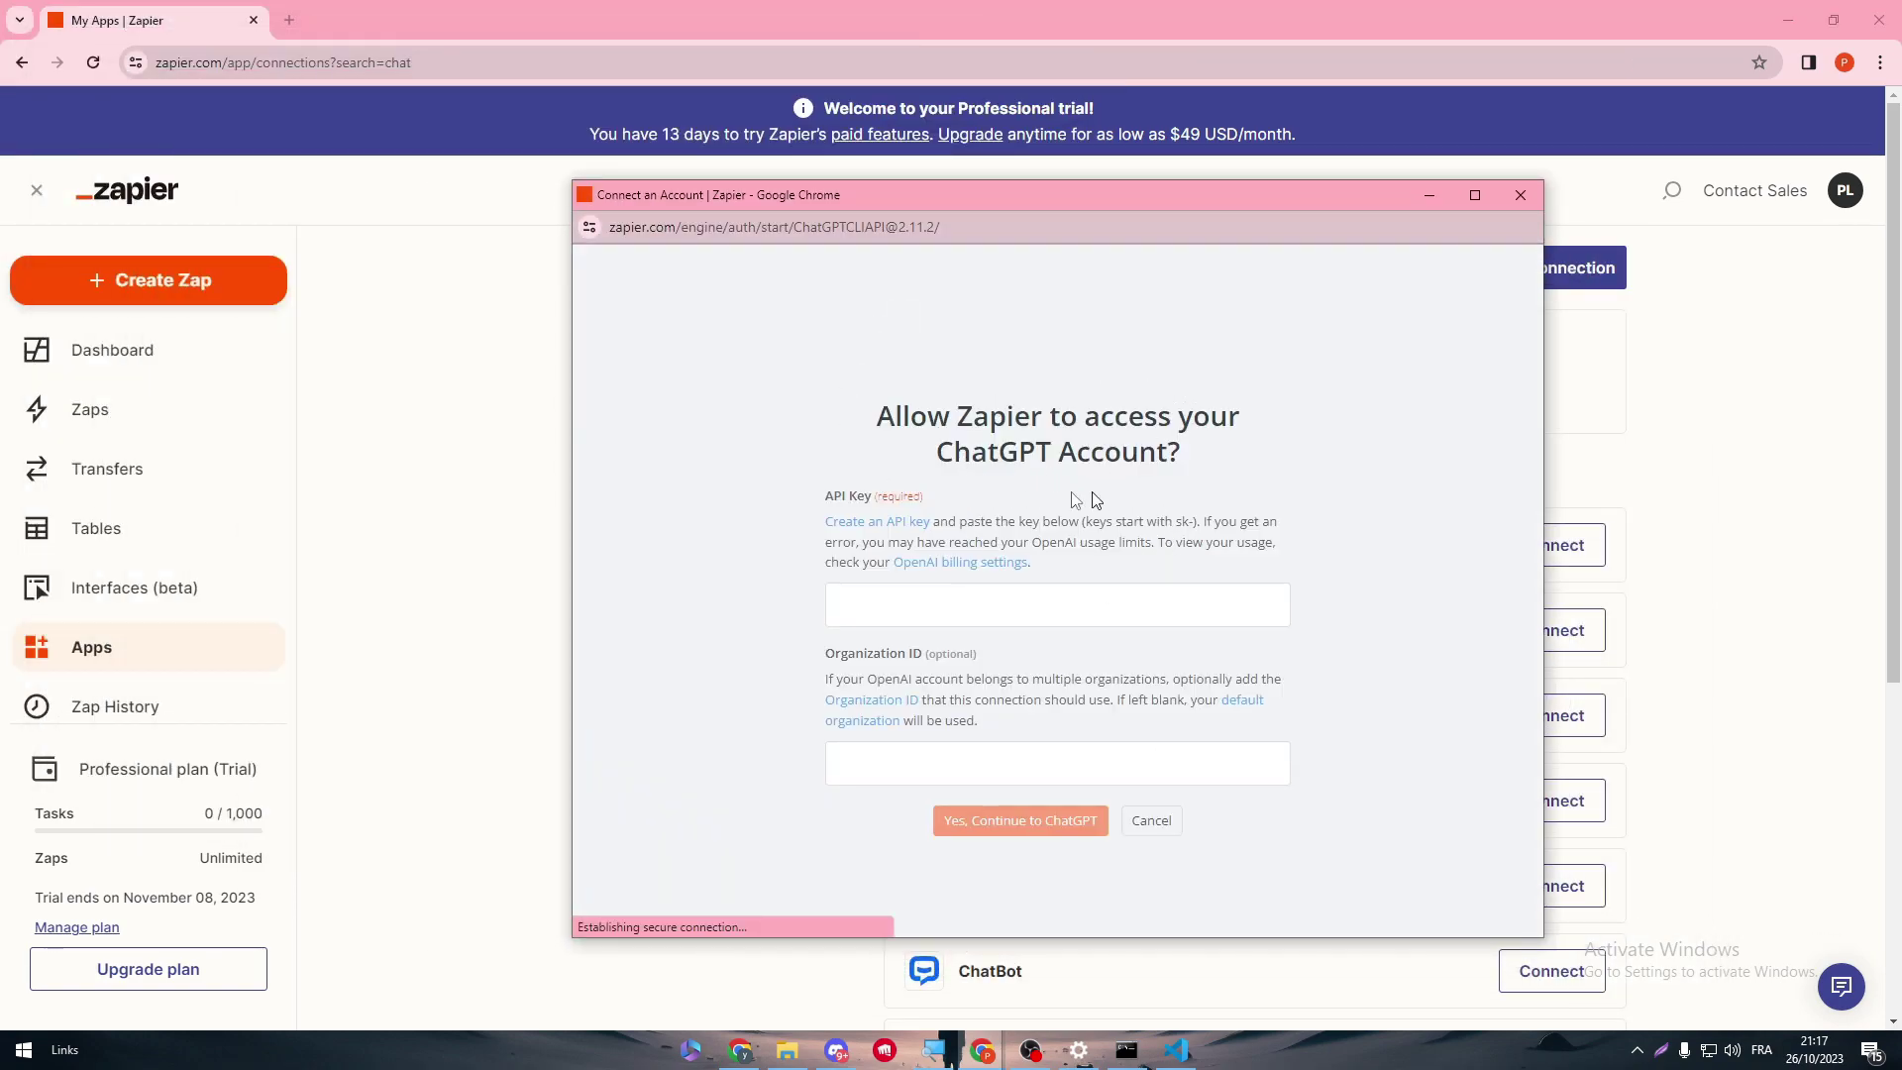
mouse_move(745, 1053)
click(730, 1005)
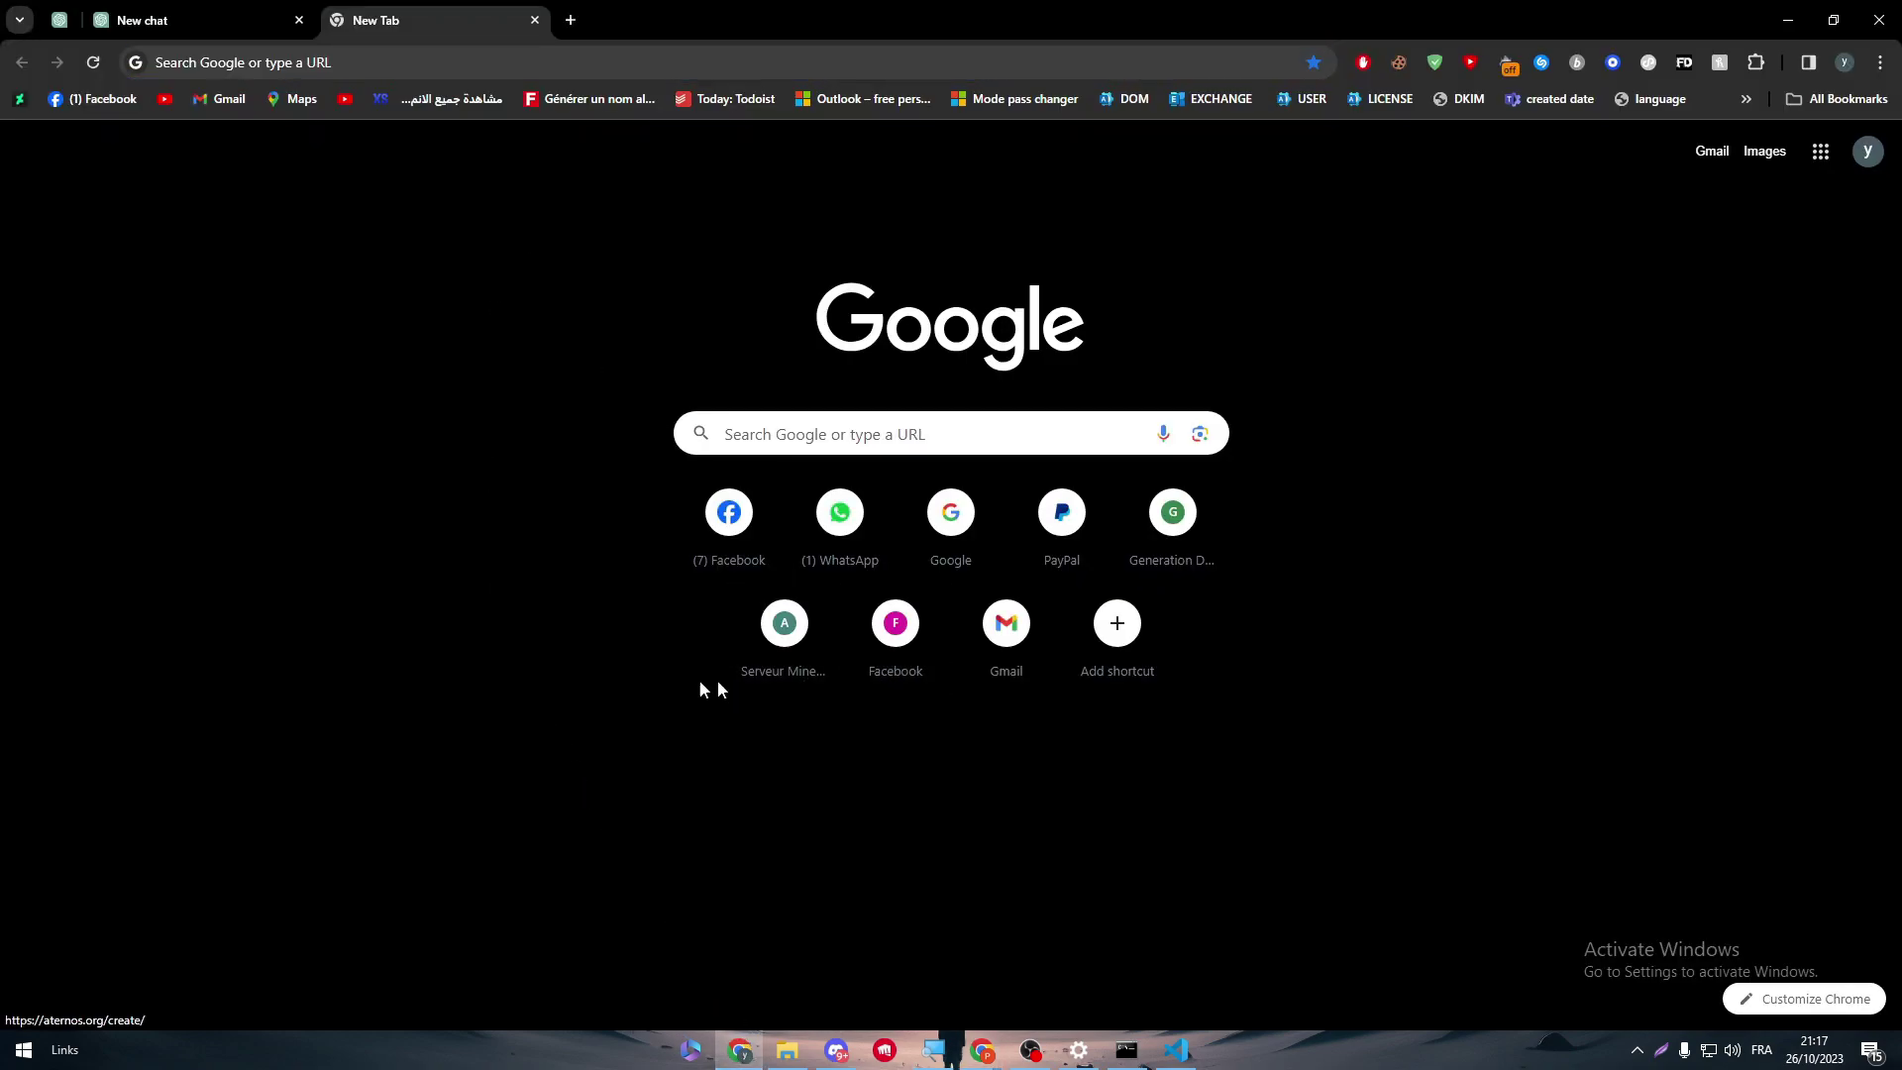
- Search Google for OpenAI, open openai.com and go to its Log in page
click(447, 56)
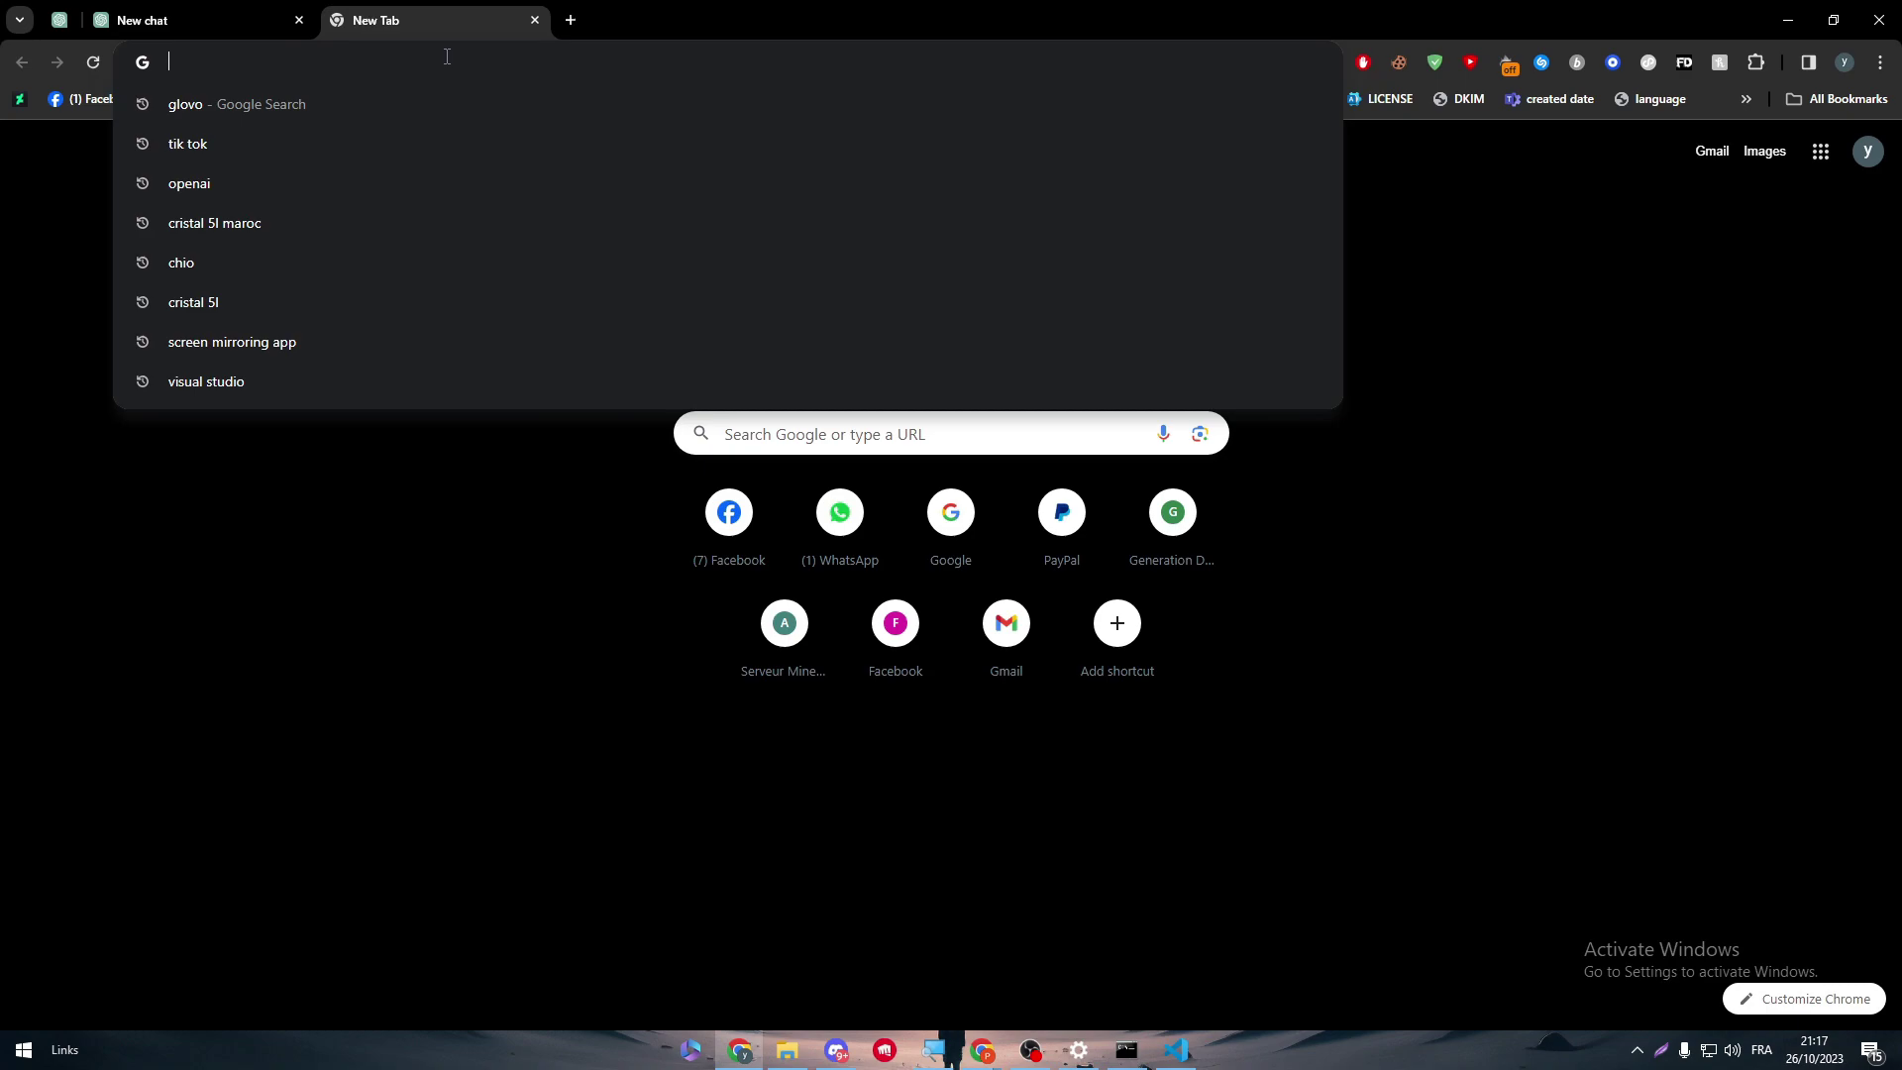
text(openinterpreter.com)
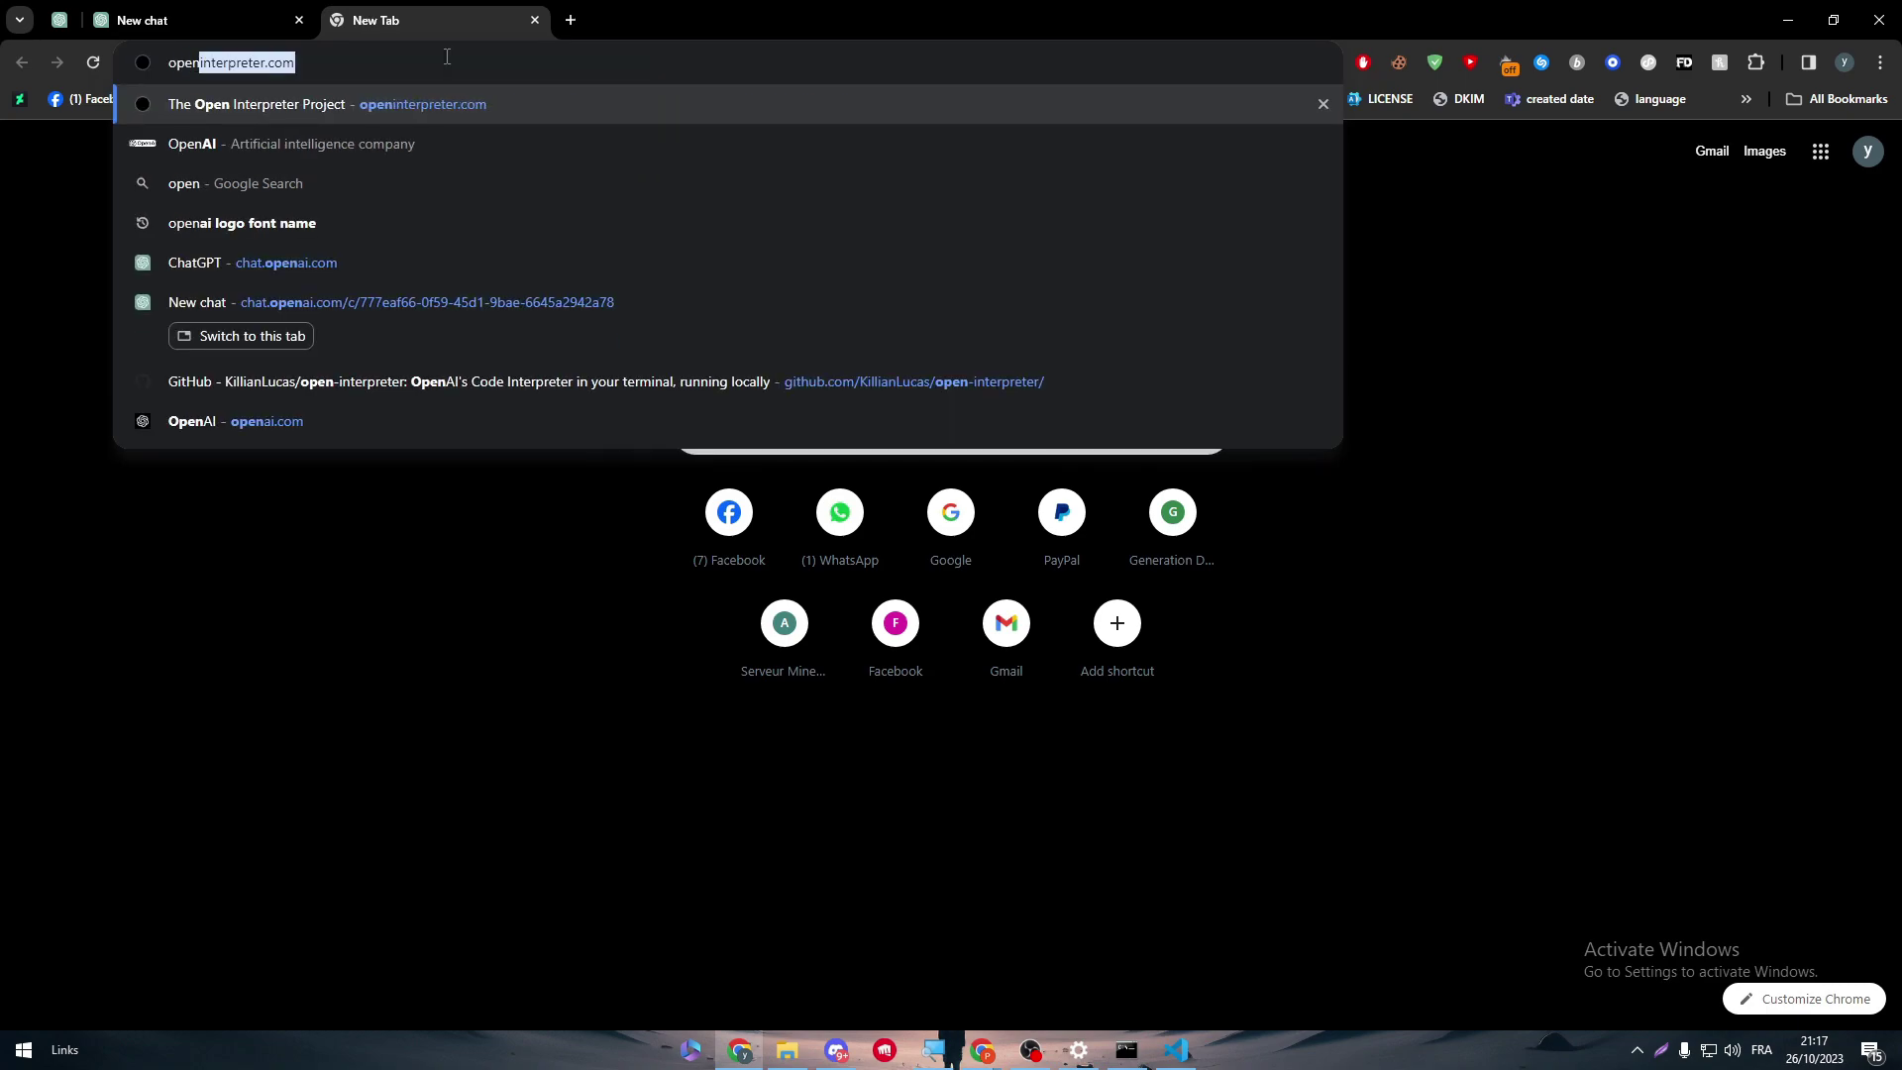
click(376, 145)
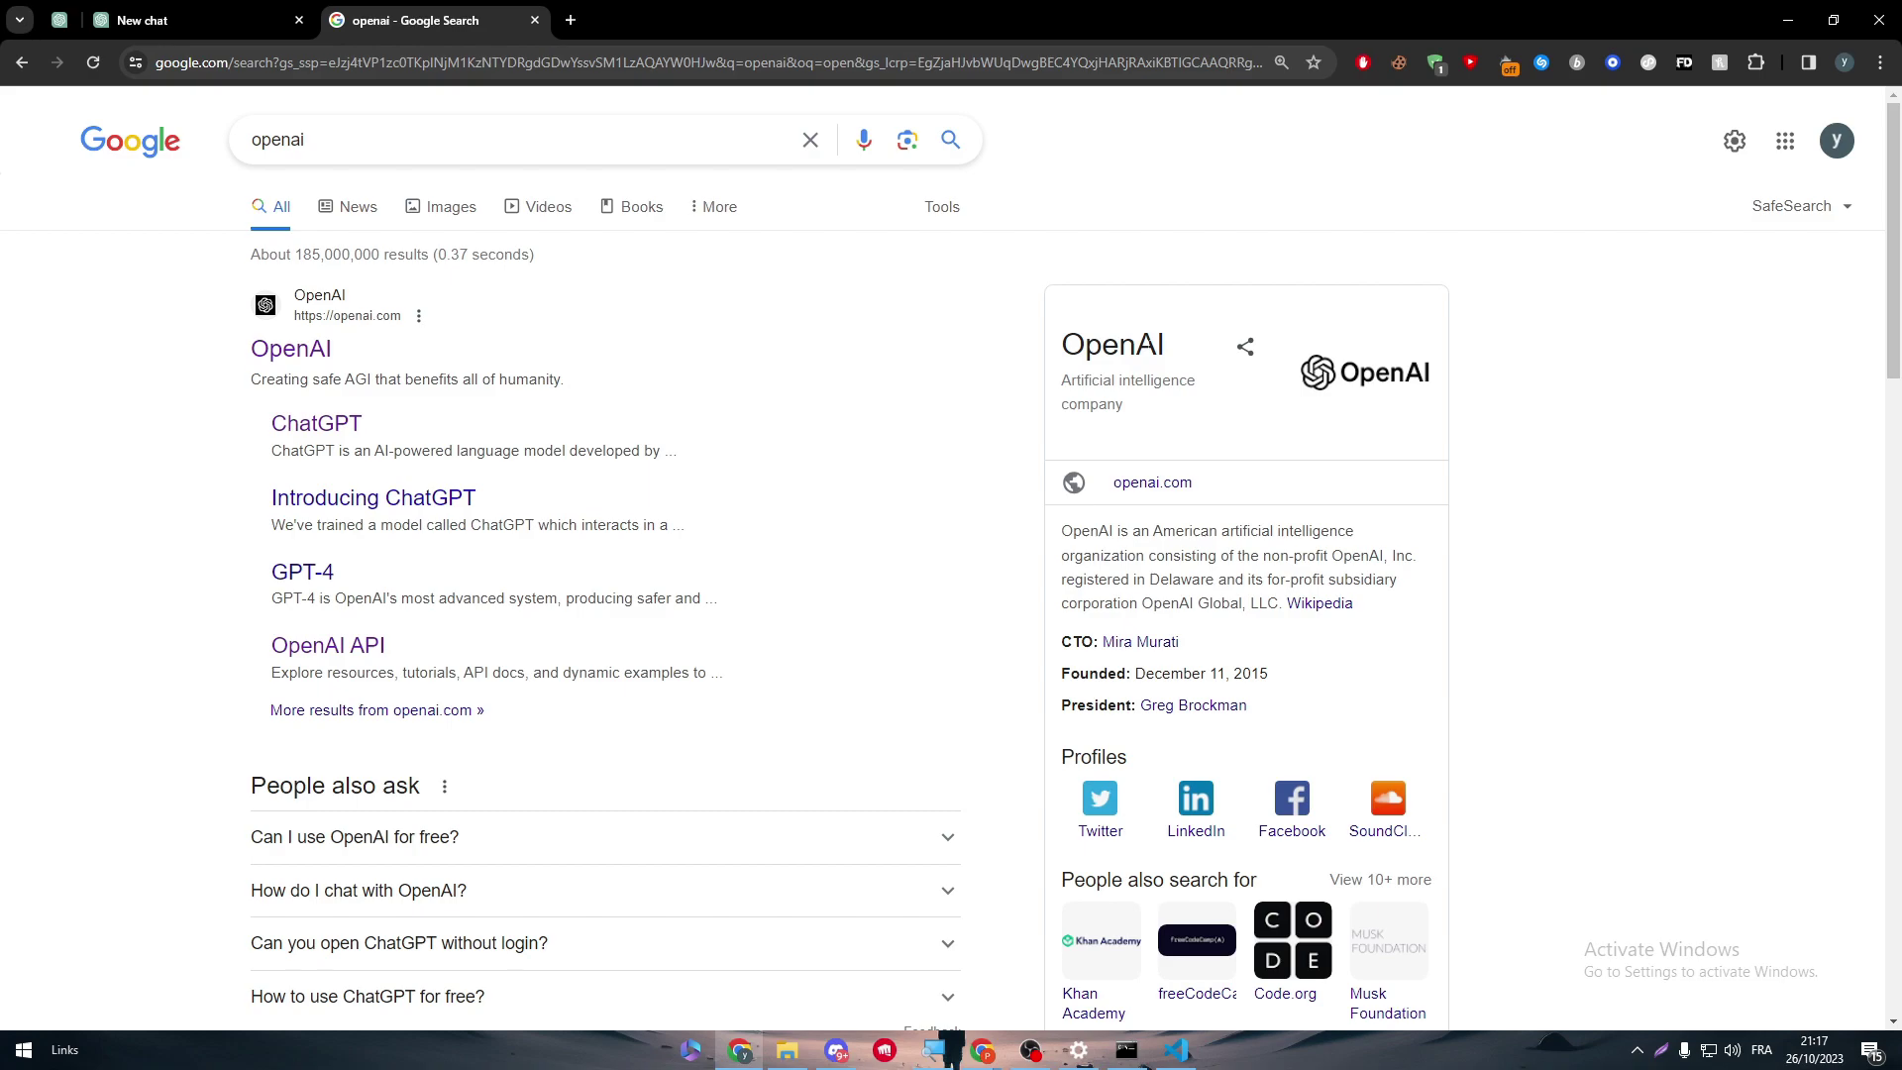
click(297, 349)
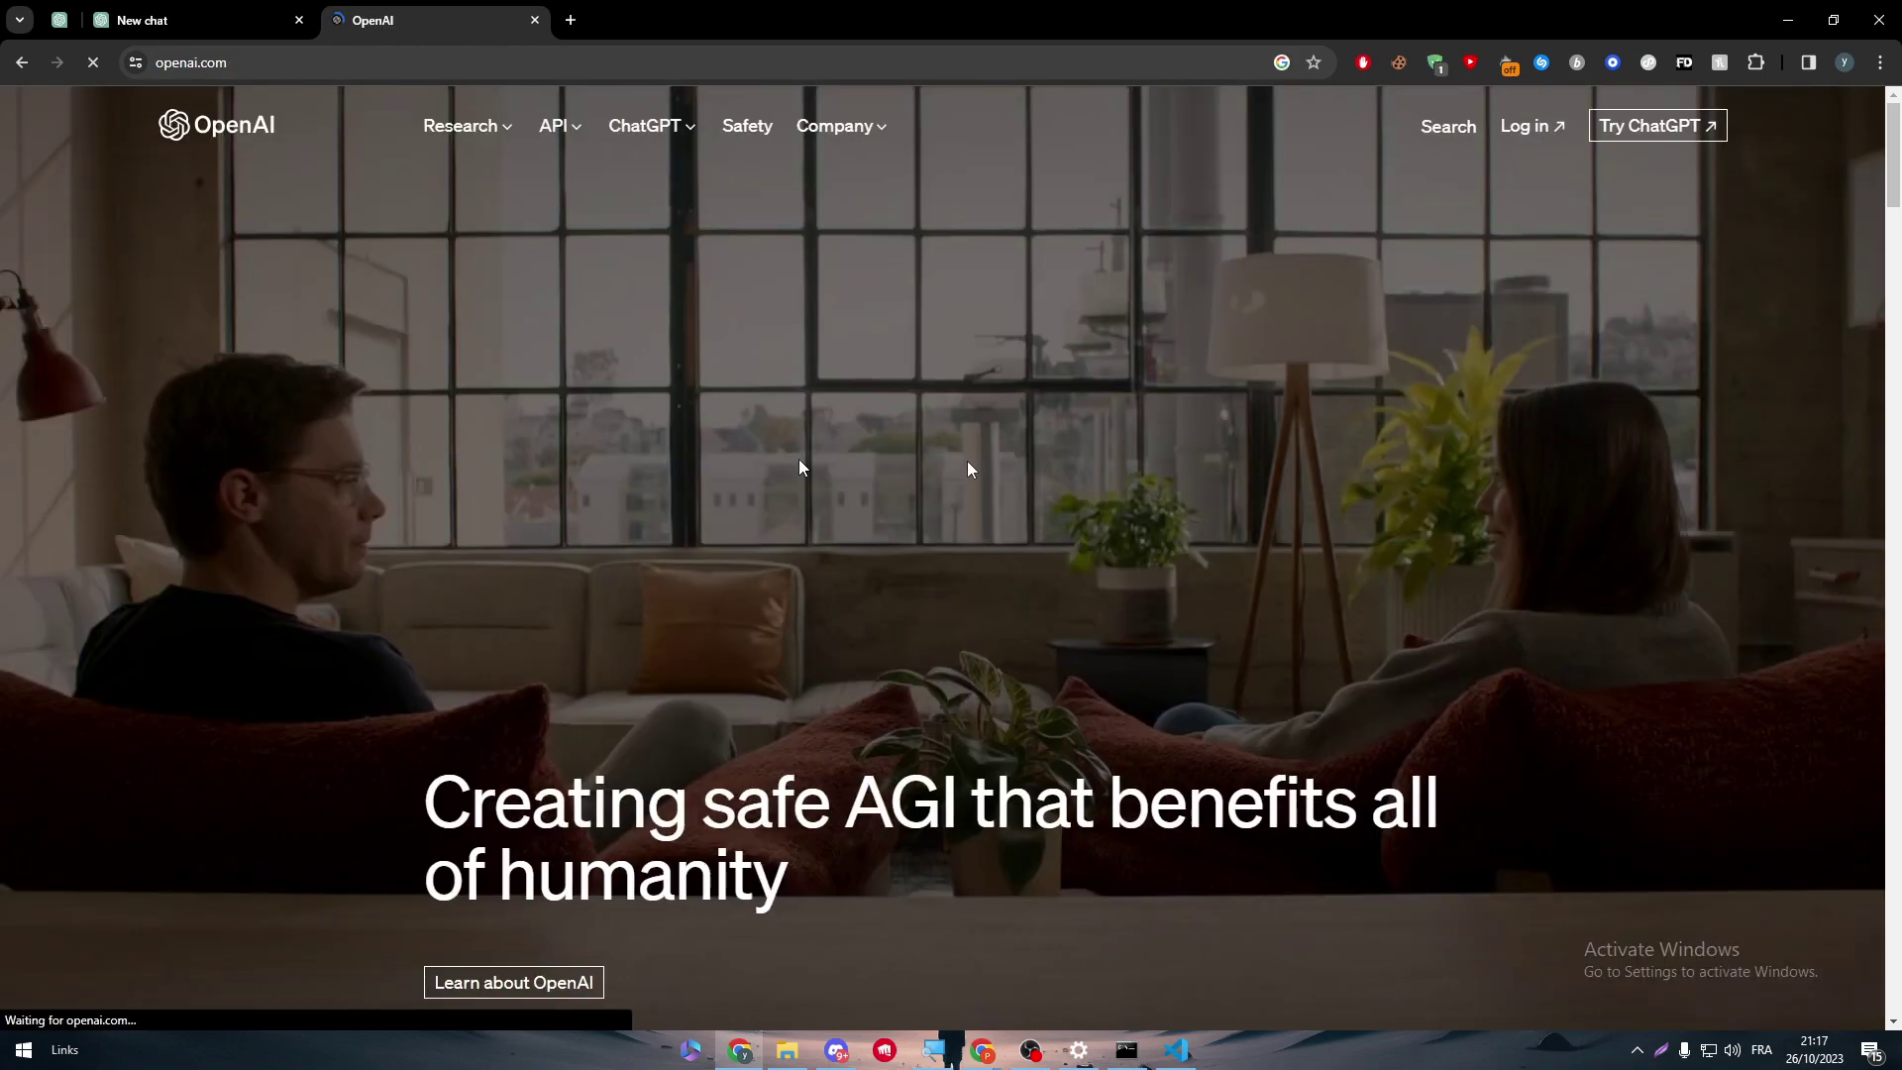
click(1516, 137)
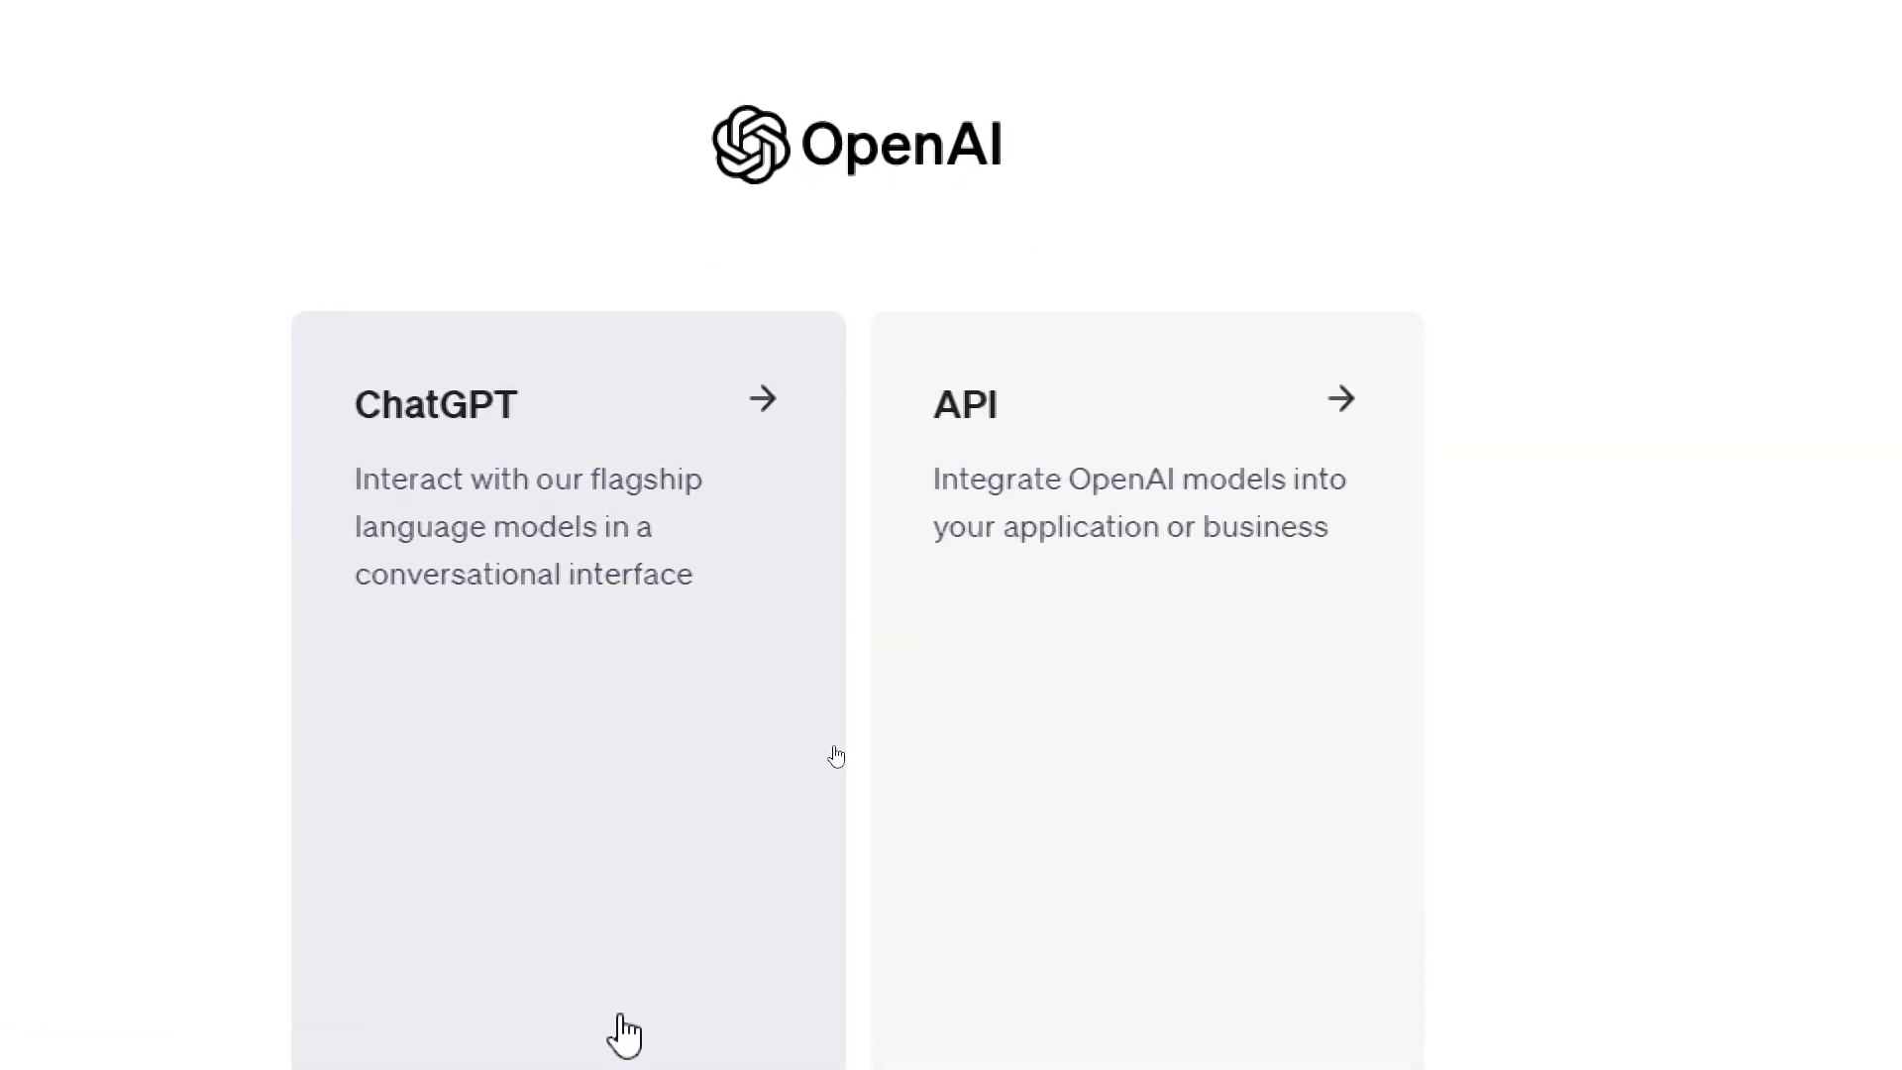
- Enter the OpenAI API platform and go to the API keys page
click(1174, 535)
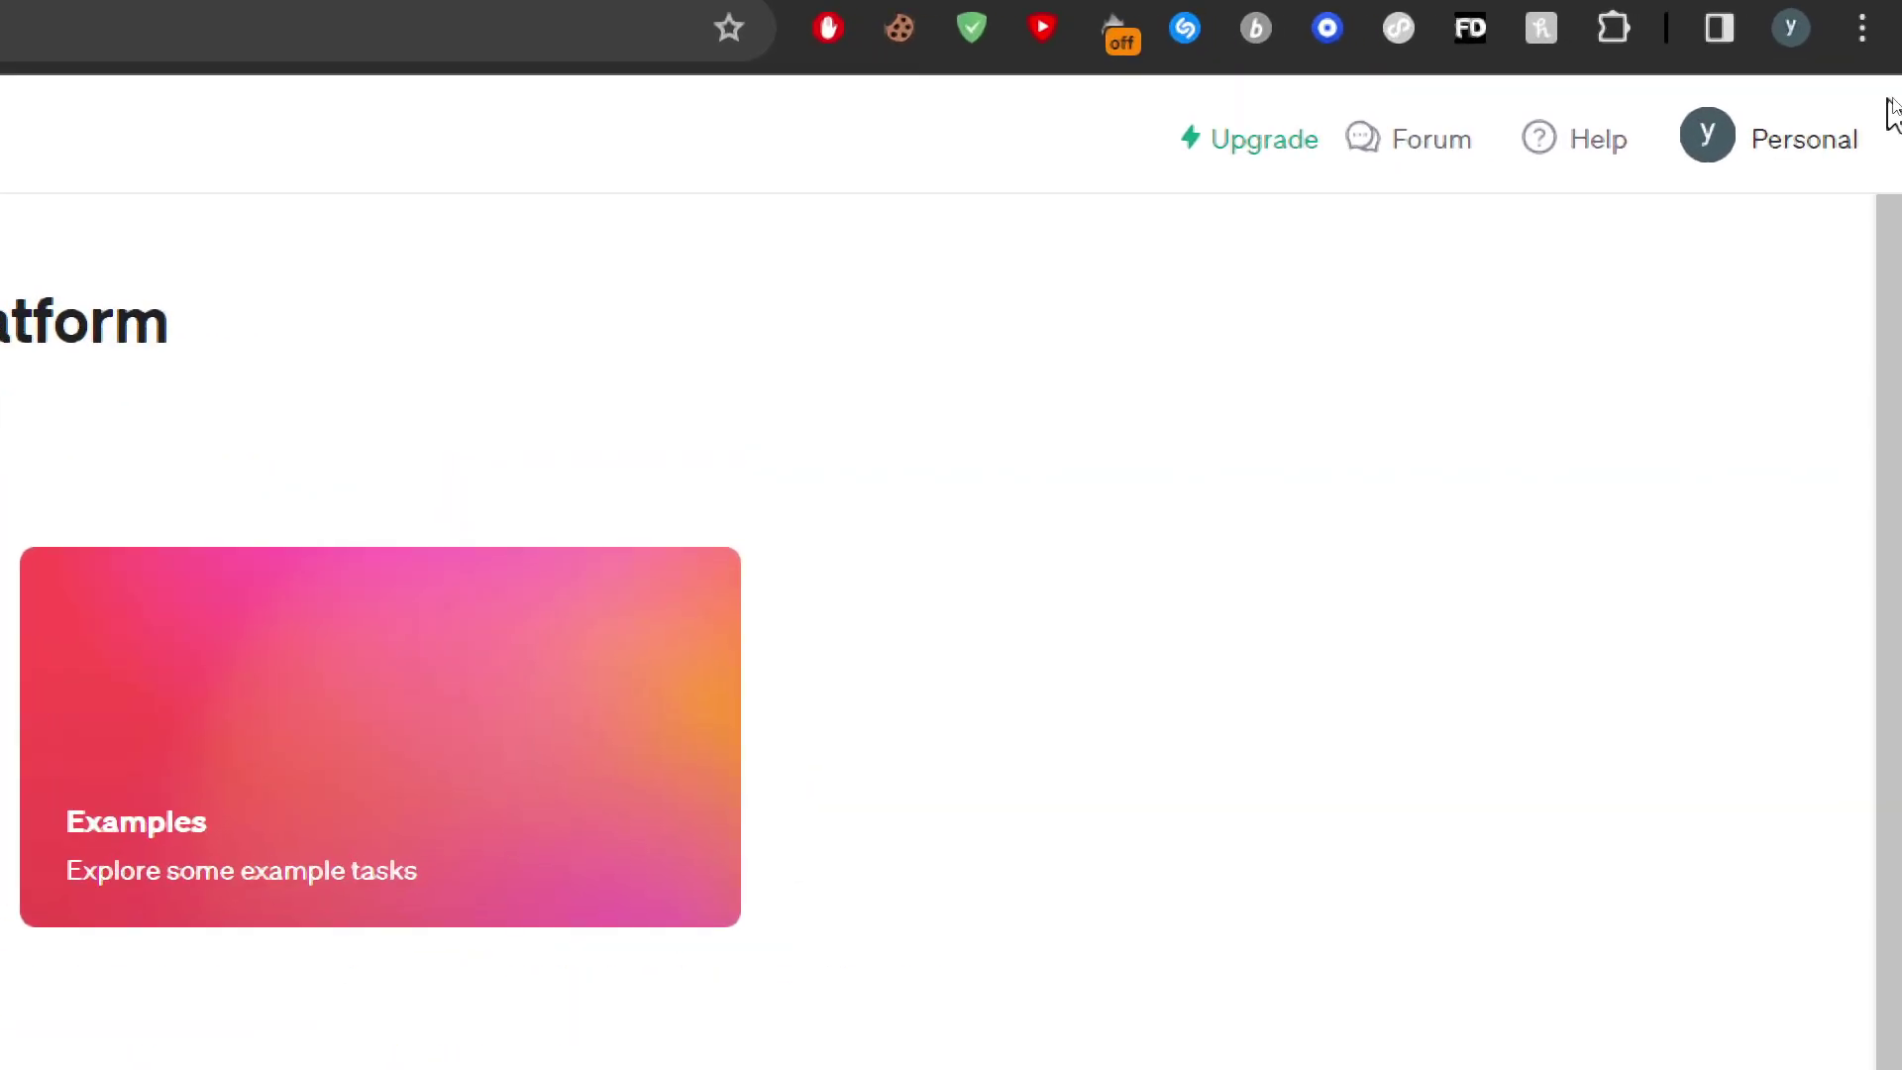
click(1751, 151)
click(1508, 476)
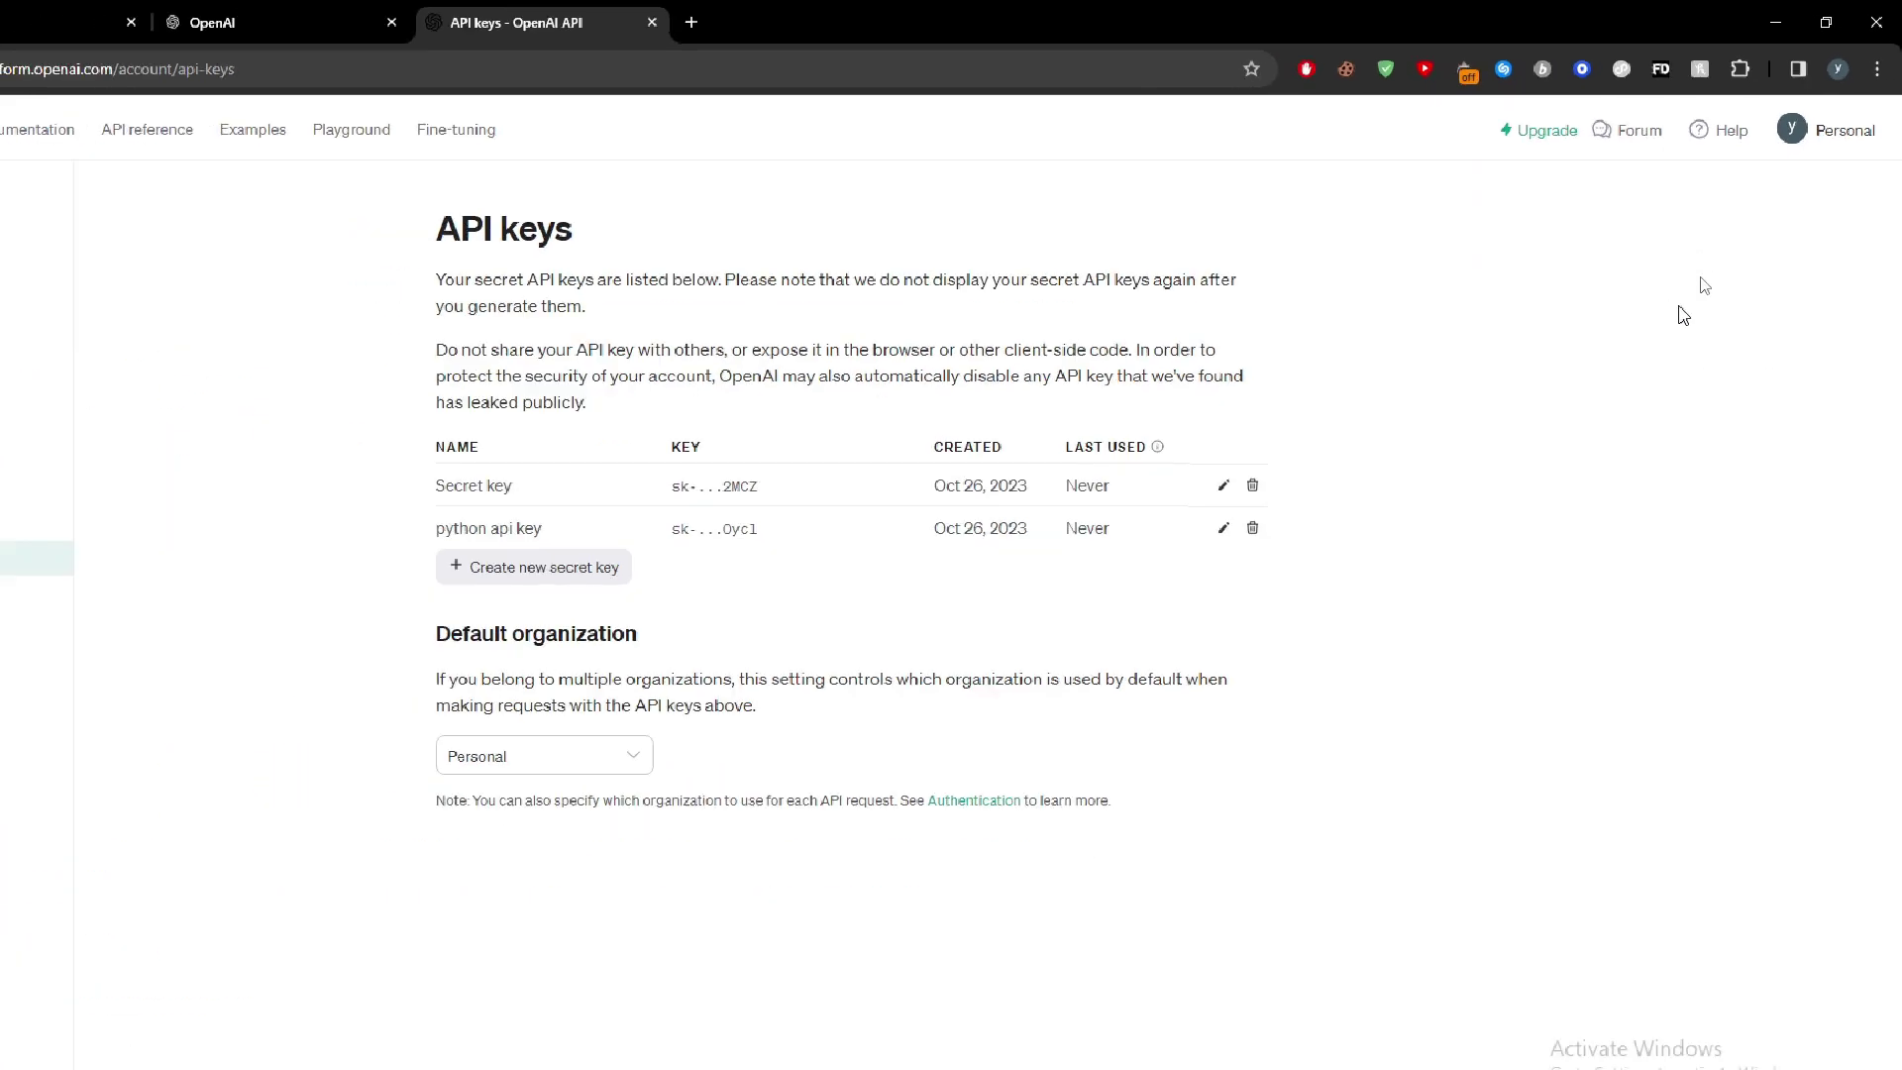
- Create a secret key named 'Wordpress', copy it, and close the leftover connection window
click(495, 563)
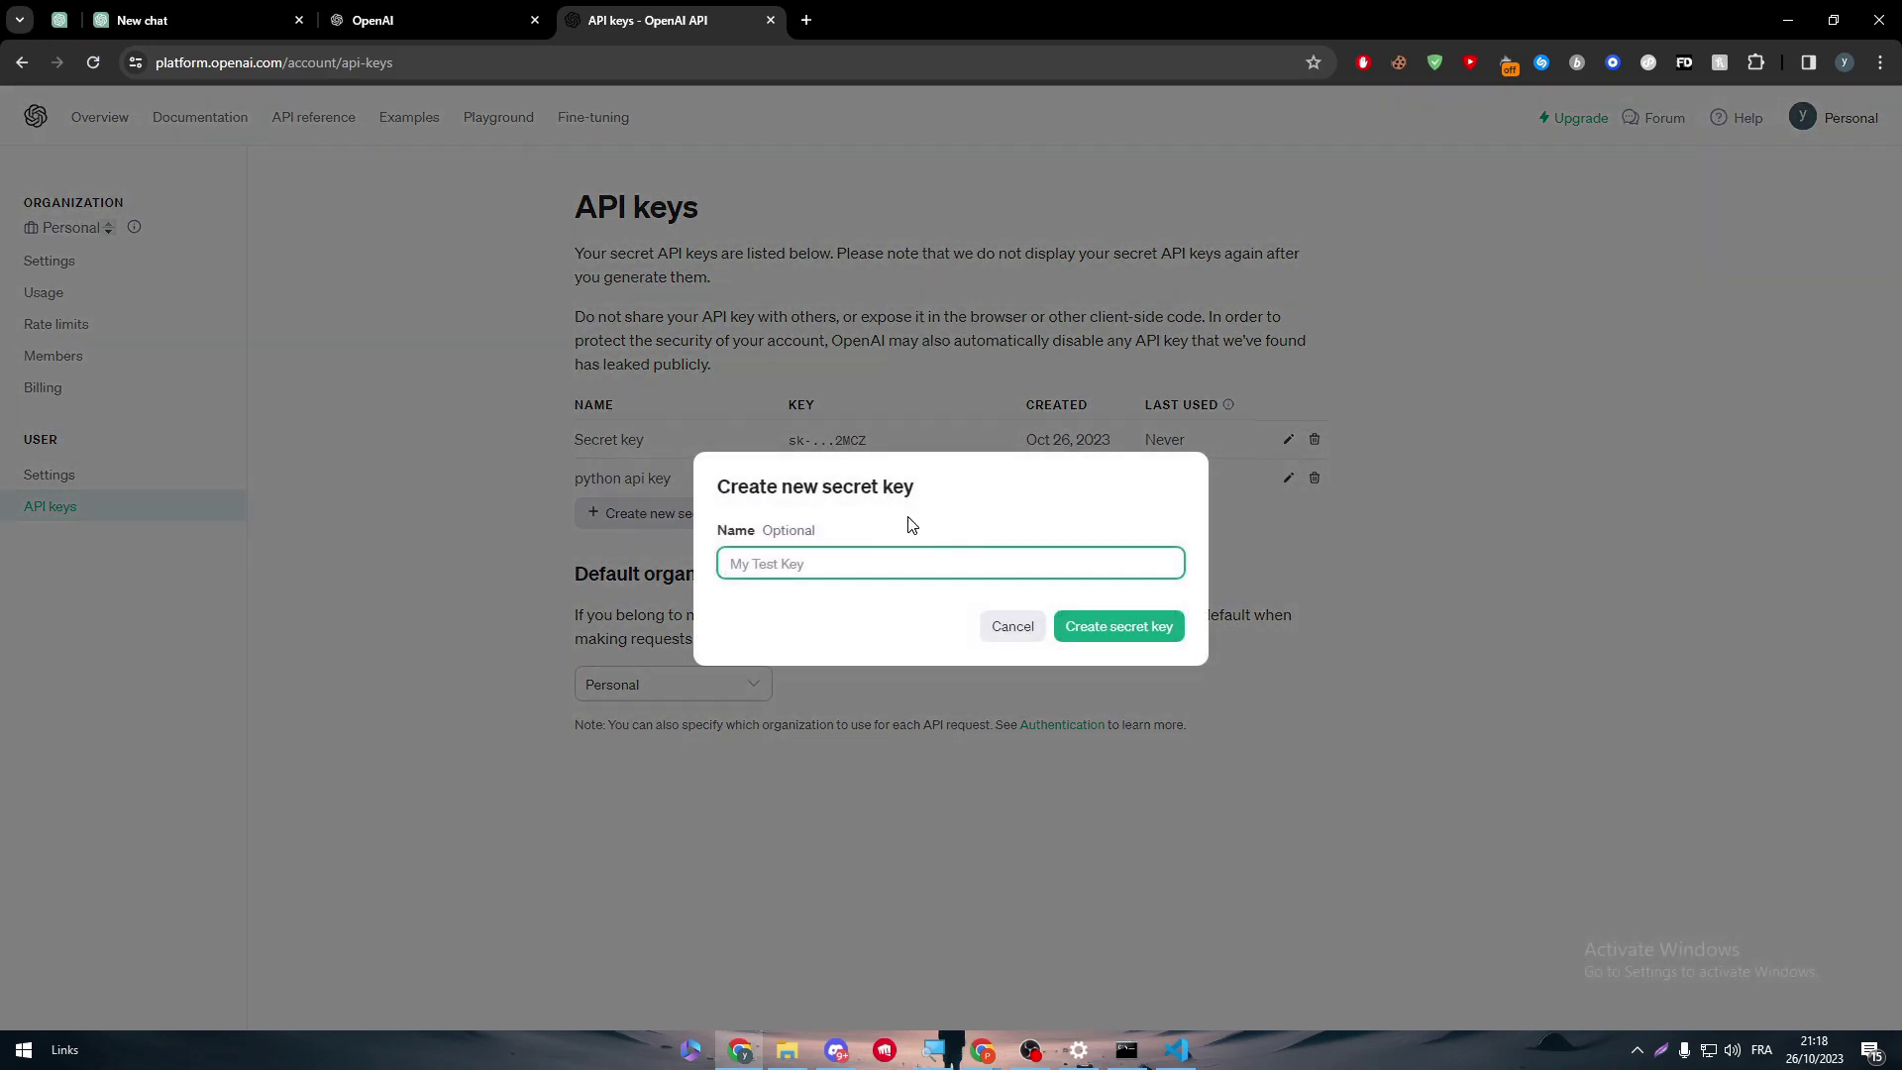
click(951, 562)
text(W)
click(1108, 623)
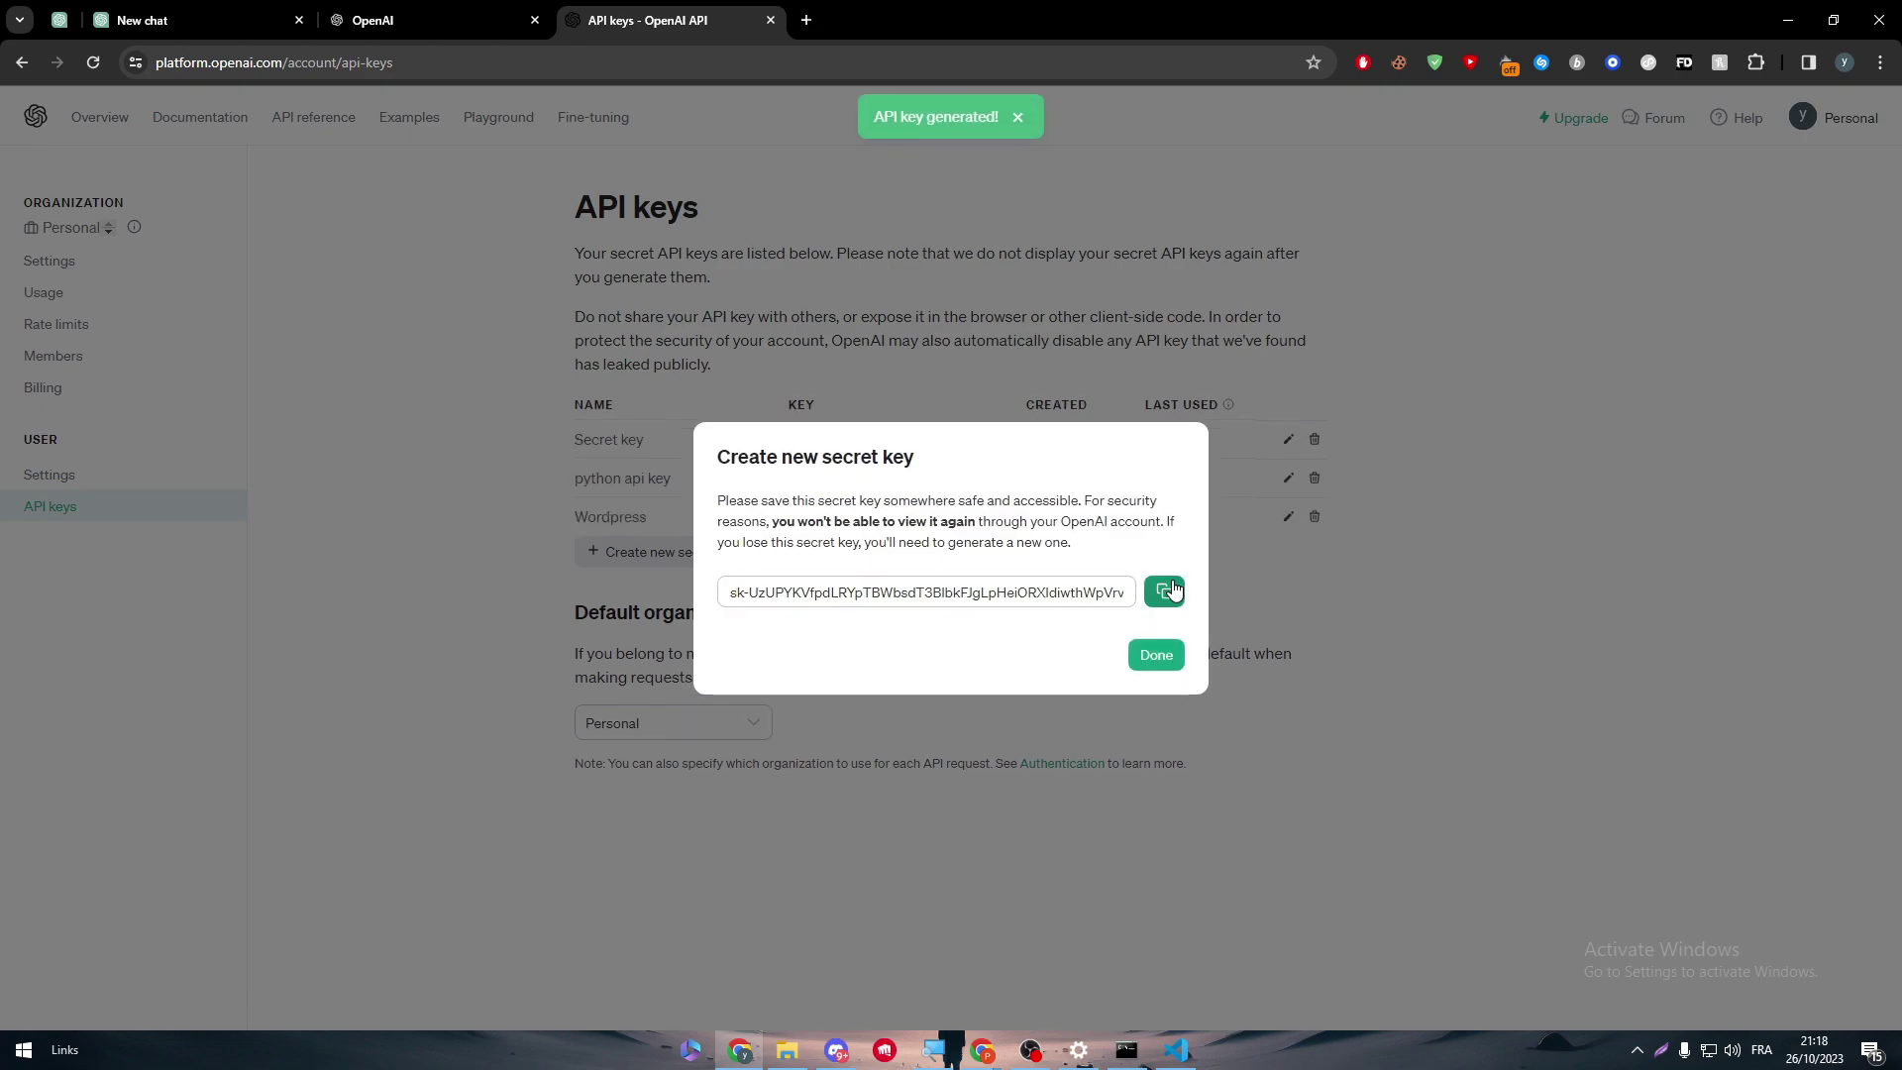
click(1164, 591)
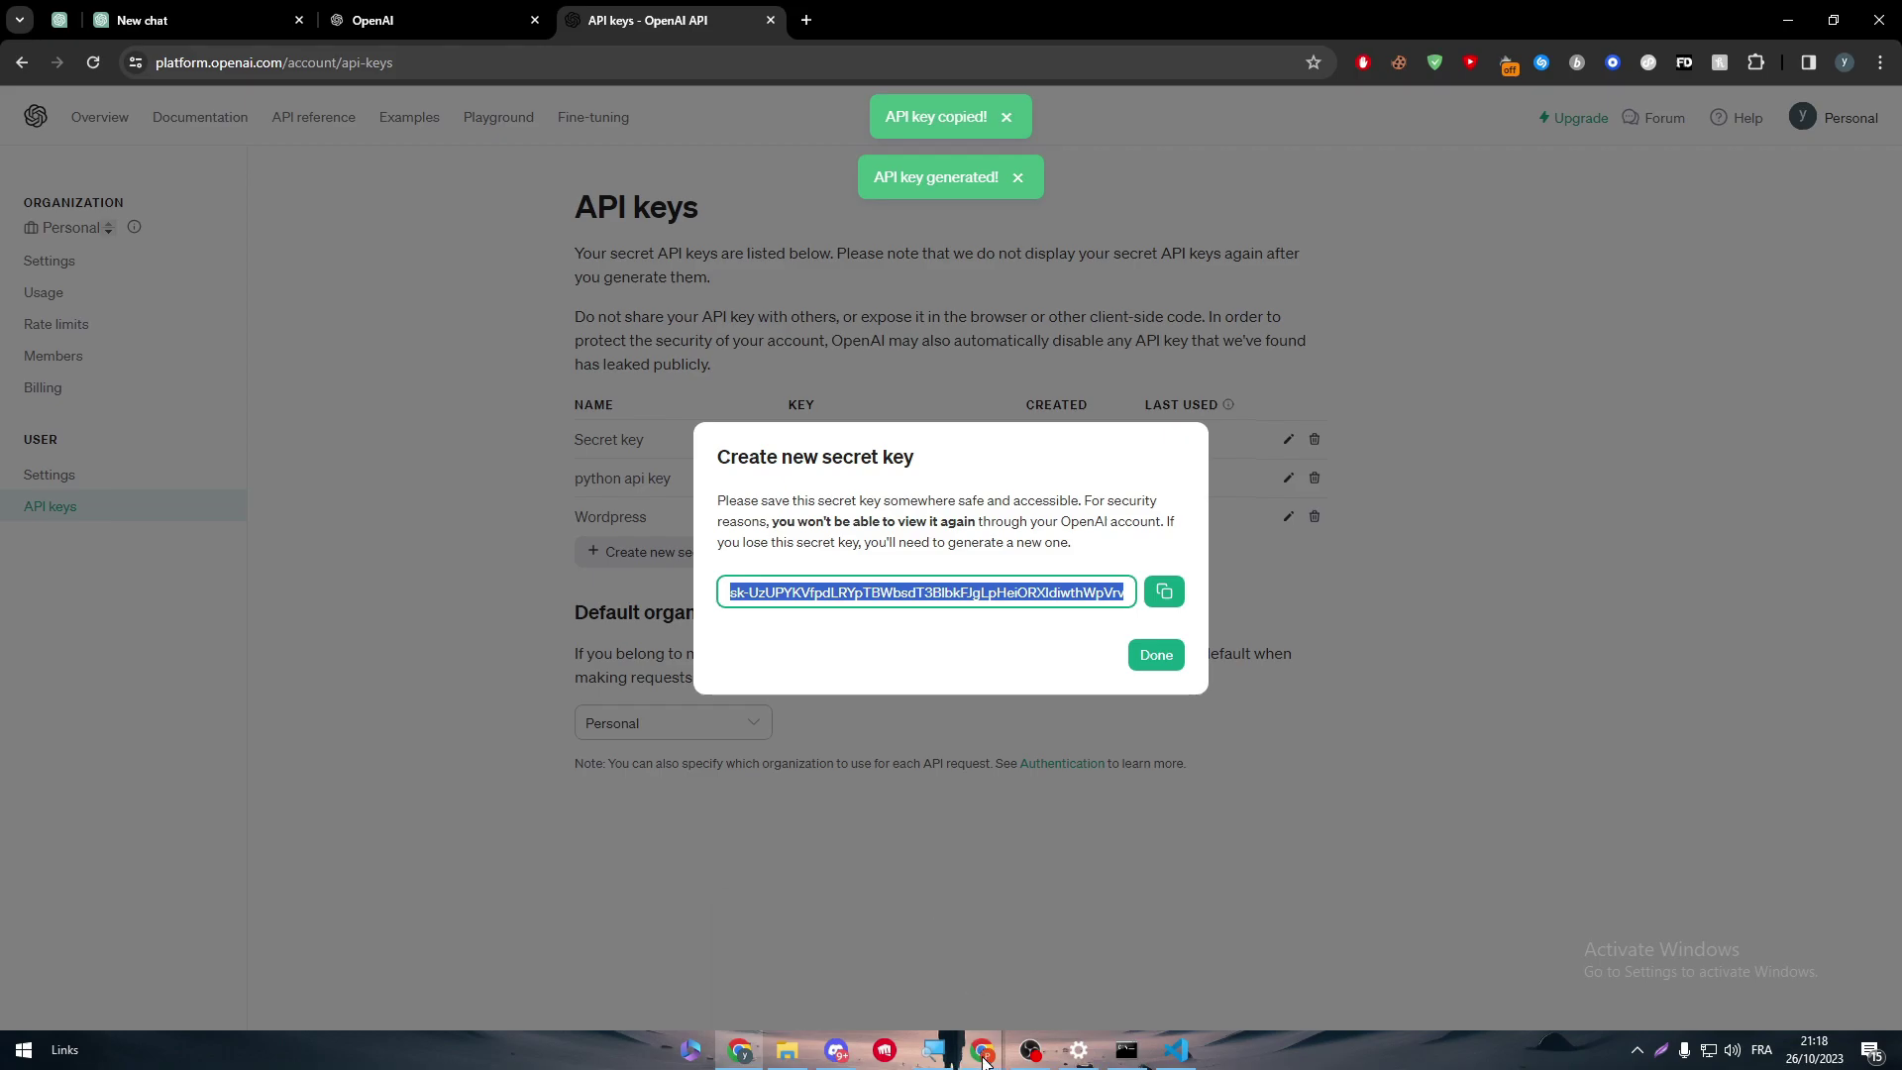
mouse_move(981, 1035)
click(1073, 901)
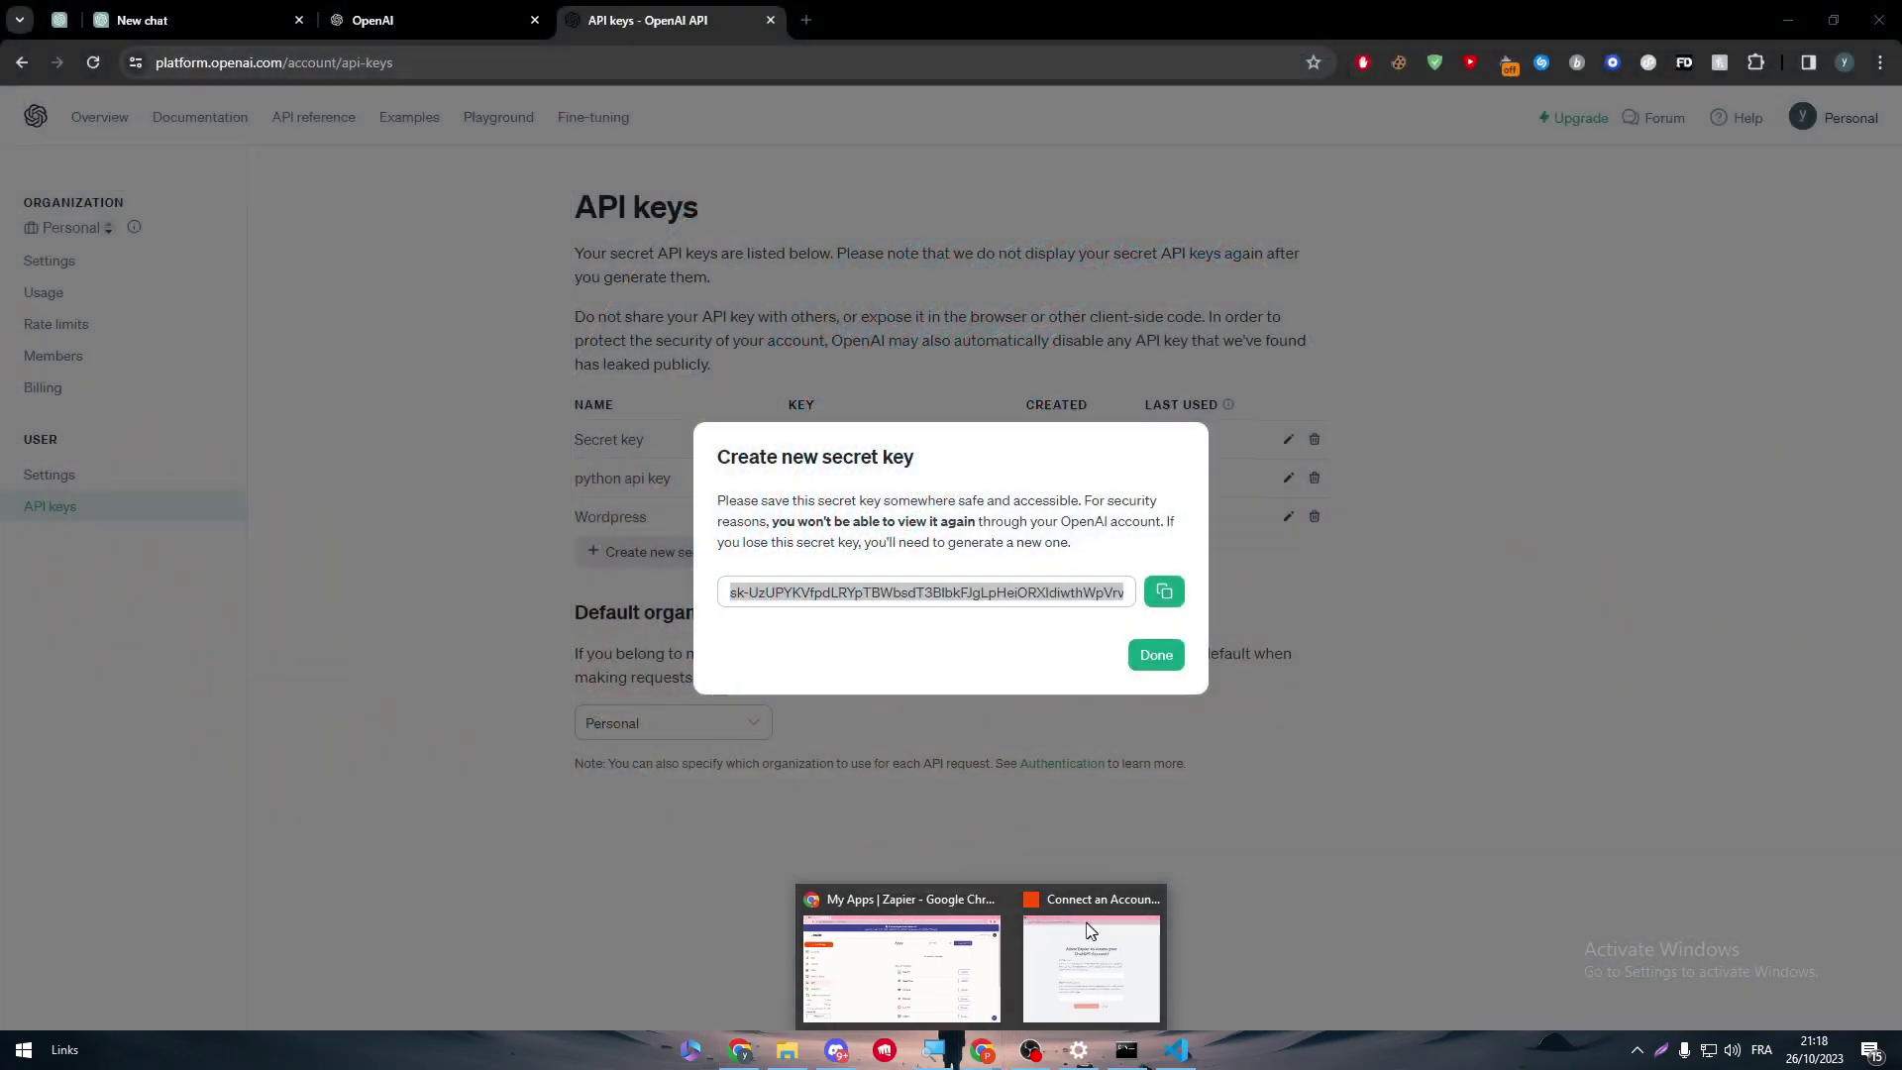
- Paste the API key into Zapier's ChatGPT connection form with Organization ID wordpress and submit
click(1060, 981)
click(991, 606)
key(ctrl+v)
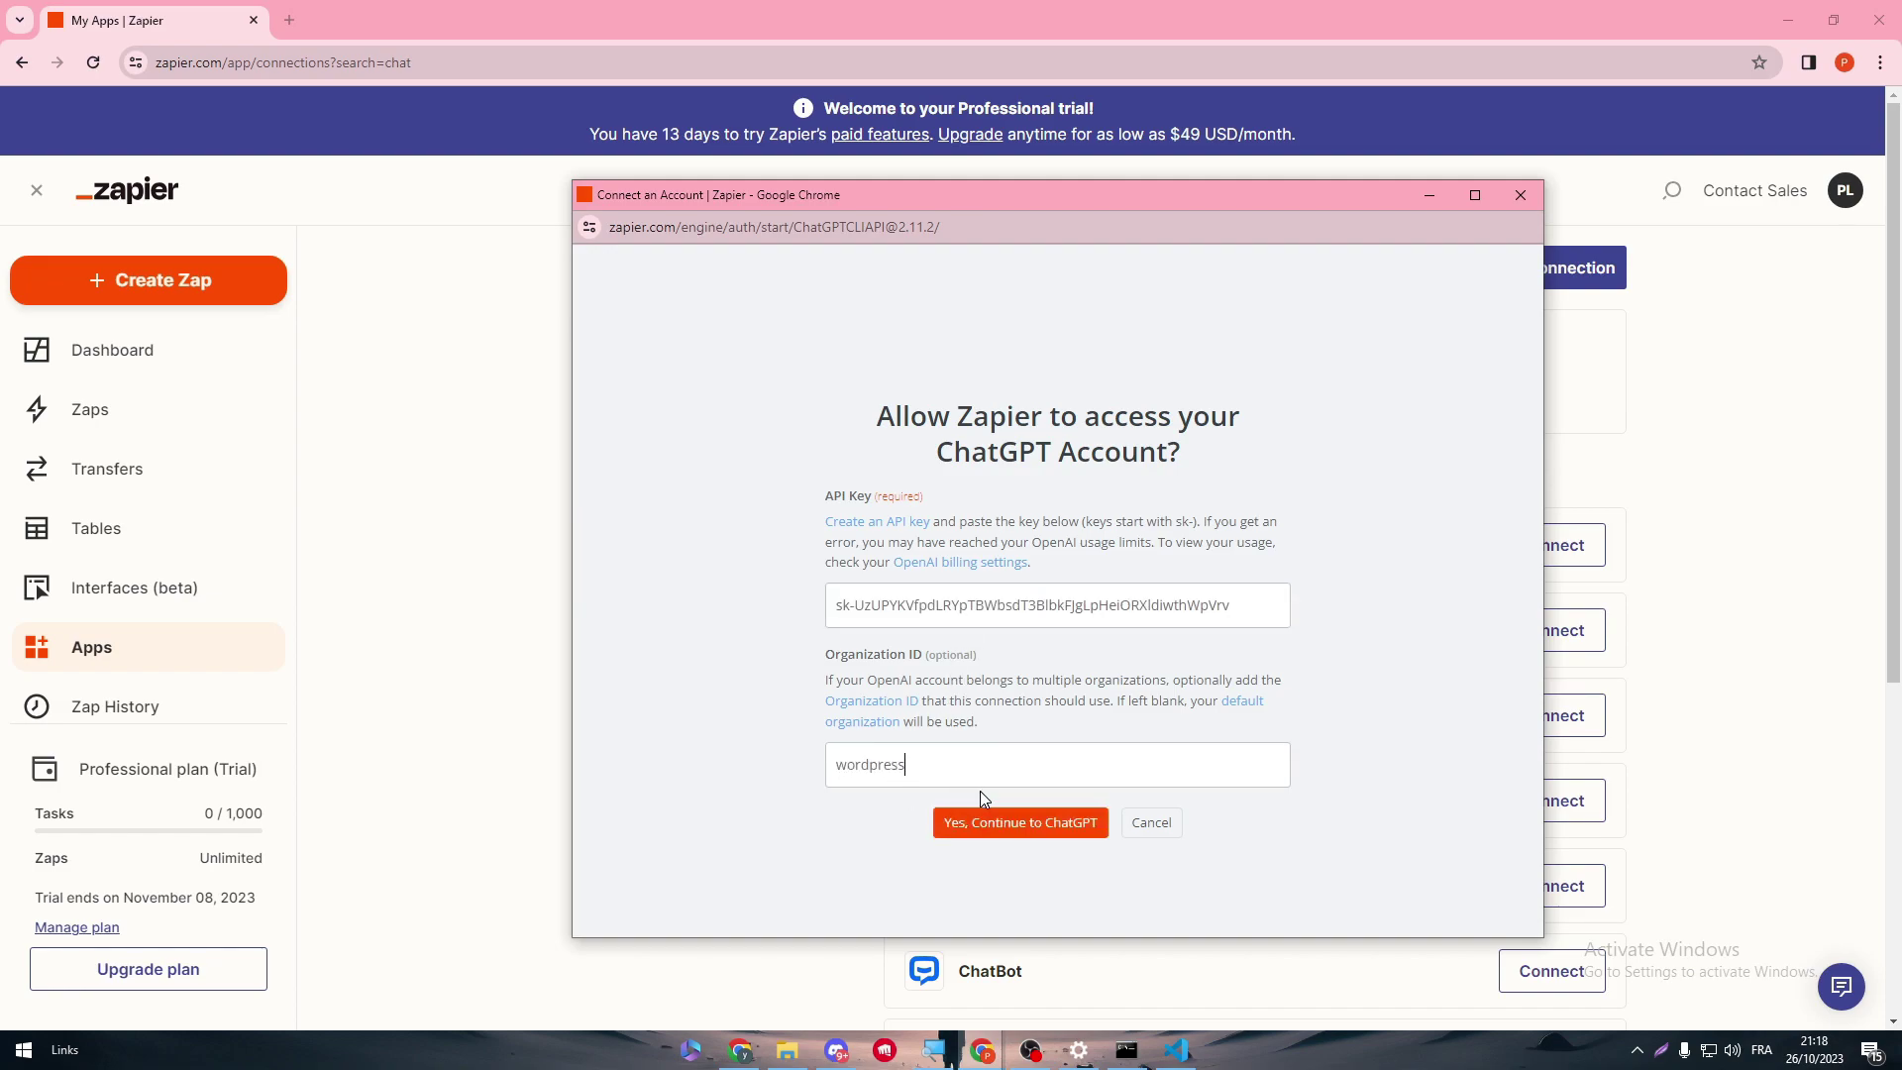
click(979, 823)
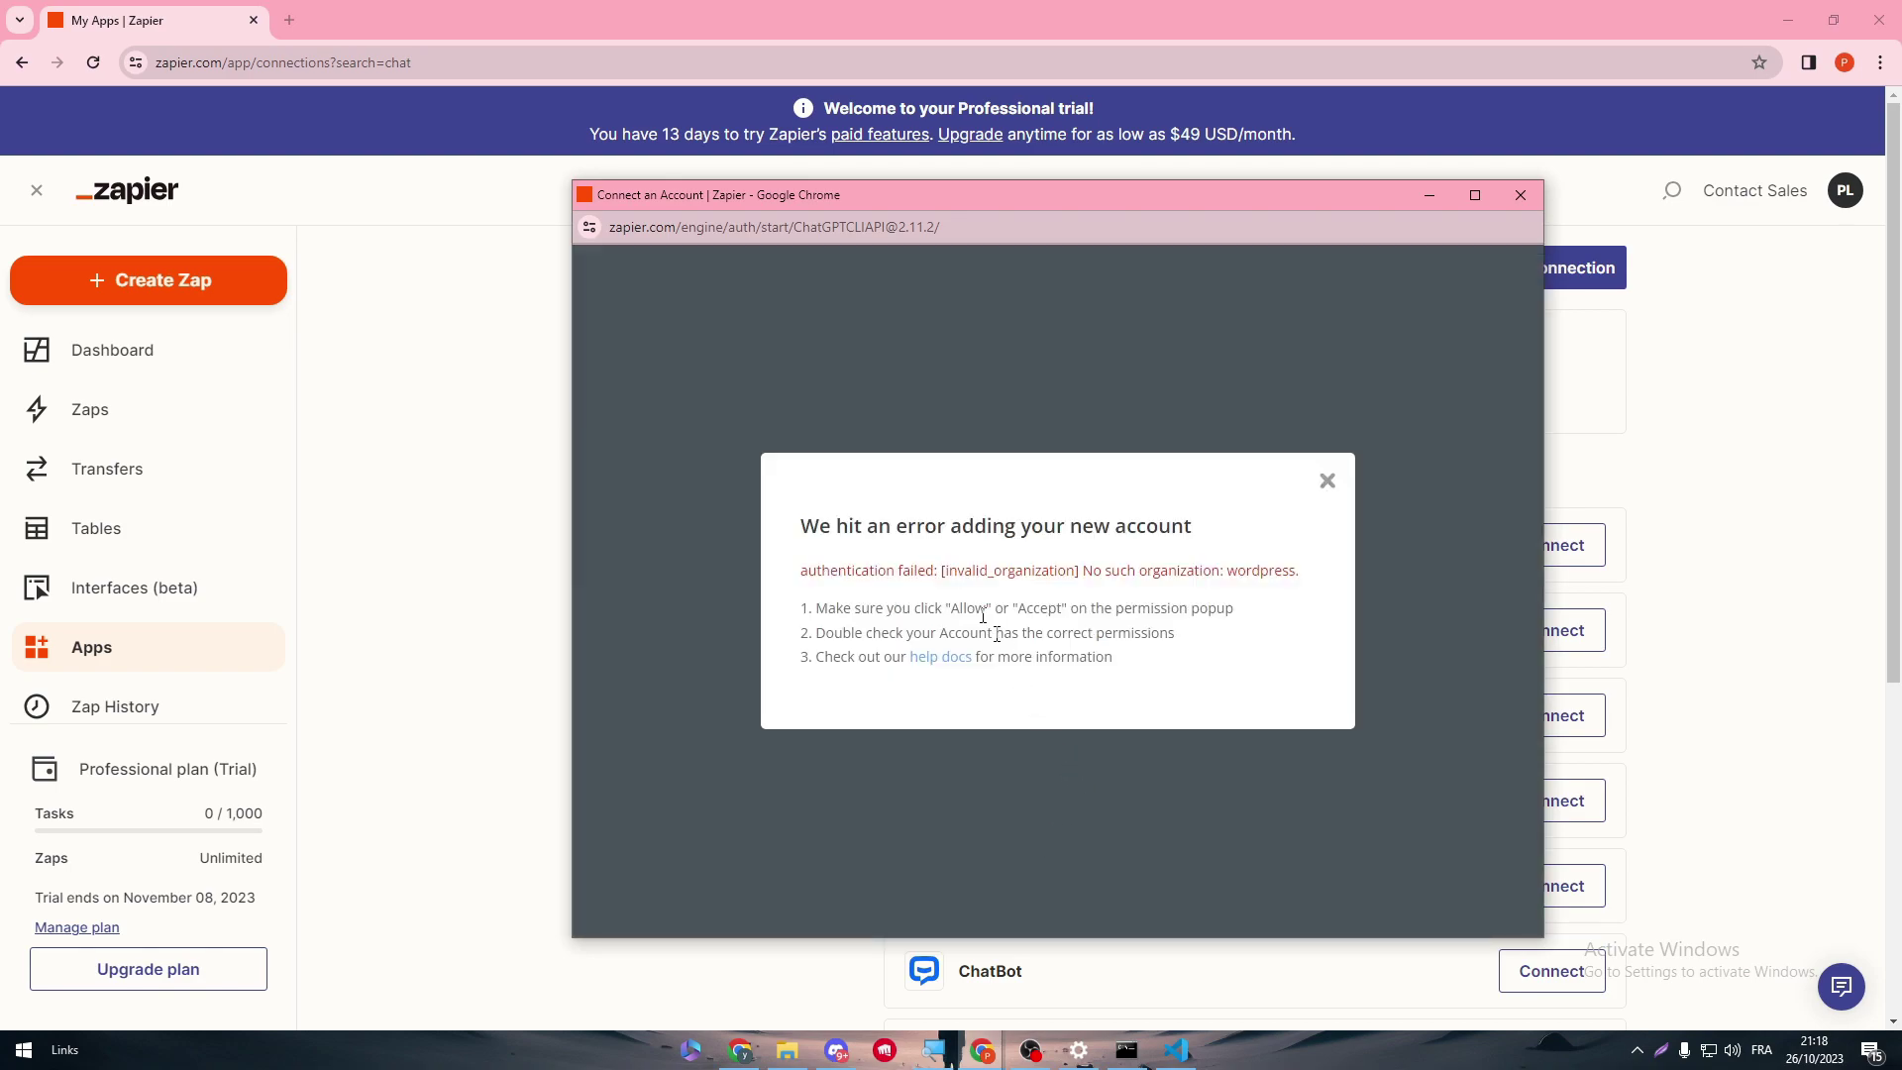
- Review the 'No such organization: wordpress' error and its troubleshooting tips
drag(865, 526, 1171, 527)
click(1157, 566)
drag(865, 601, 1164, 625)
click(876, 572)
click(1165, 625)
drag(832, 639, 1076, 634)
drag(853, 609, 942, 608)
click(1005, 634)
drag(814, 634, 1094, 634)
click(1123, 642)
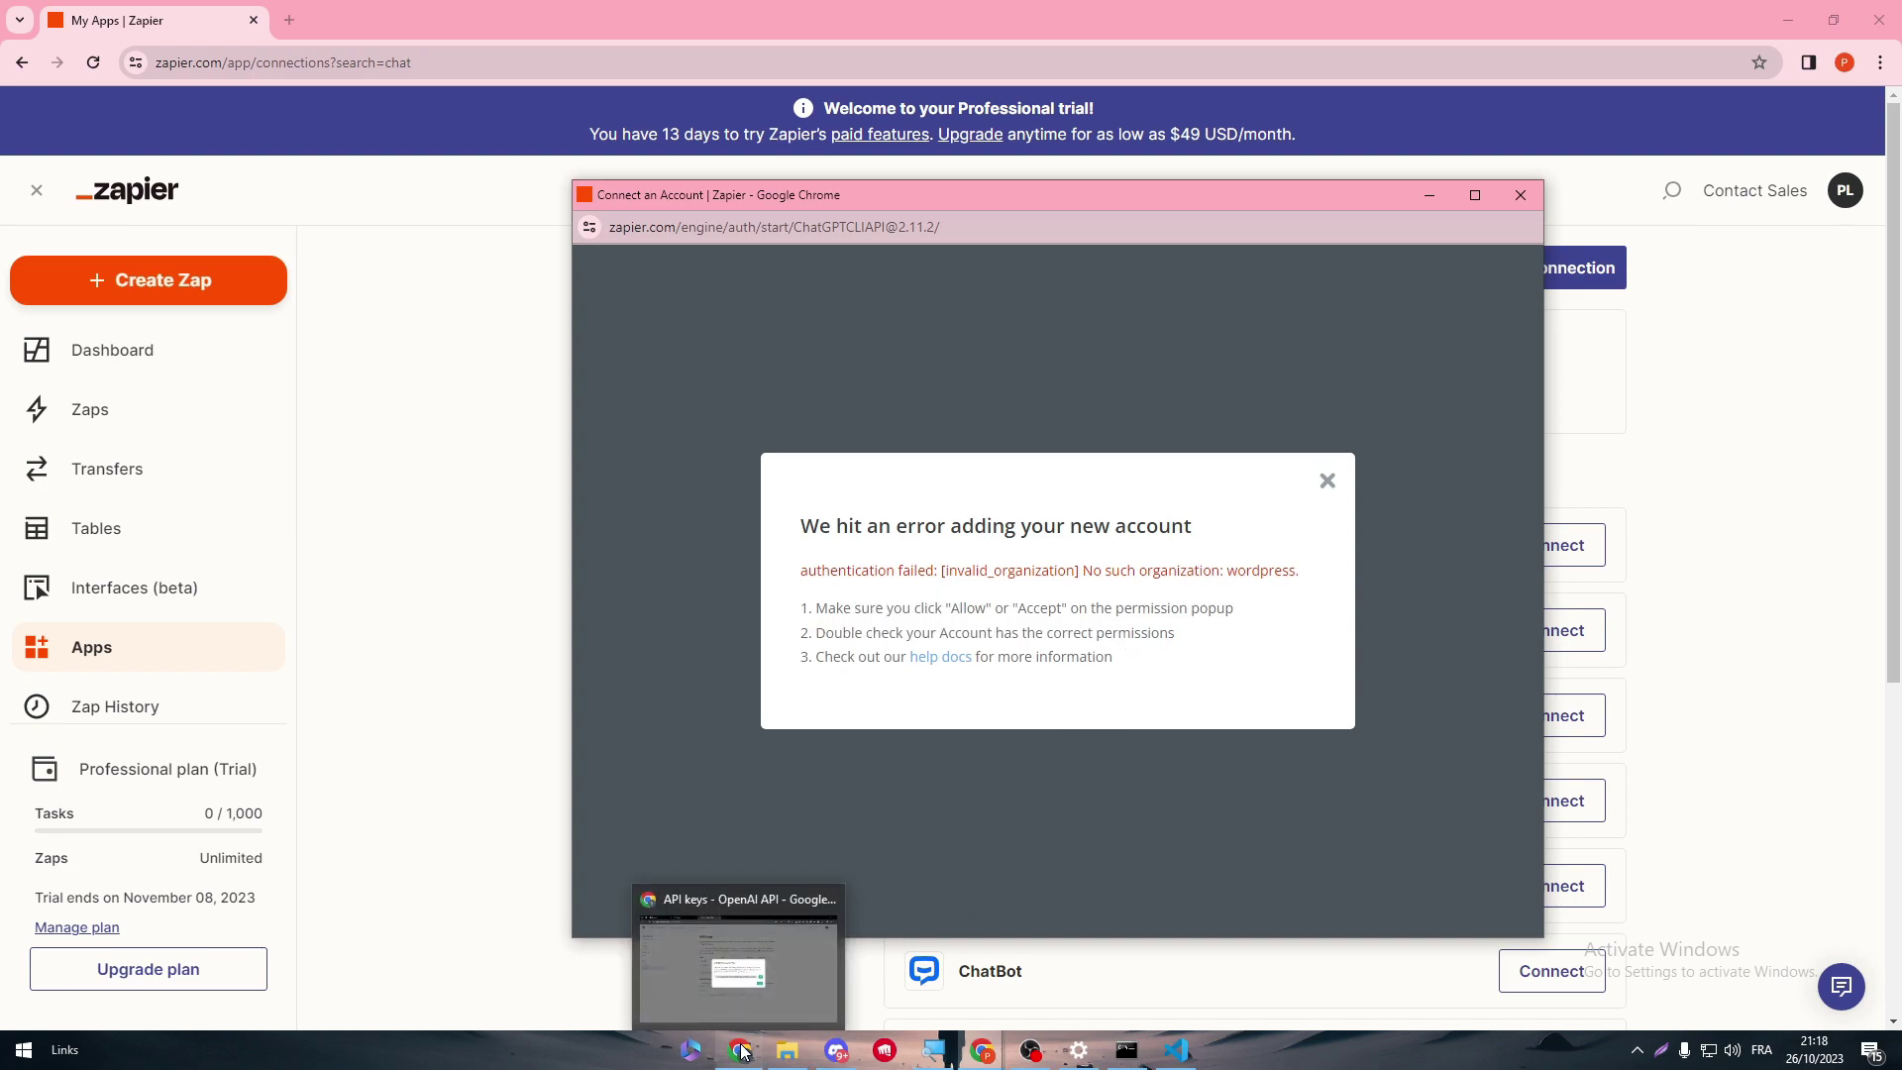
click(738, 952)
click(1149, 660)
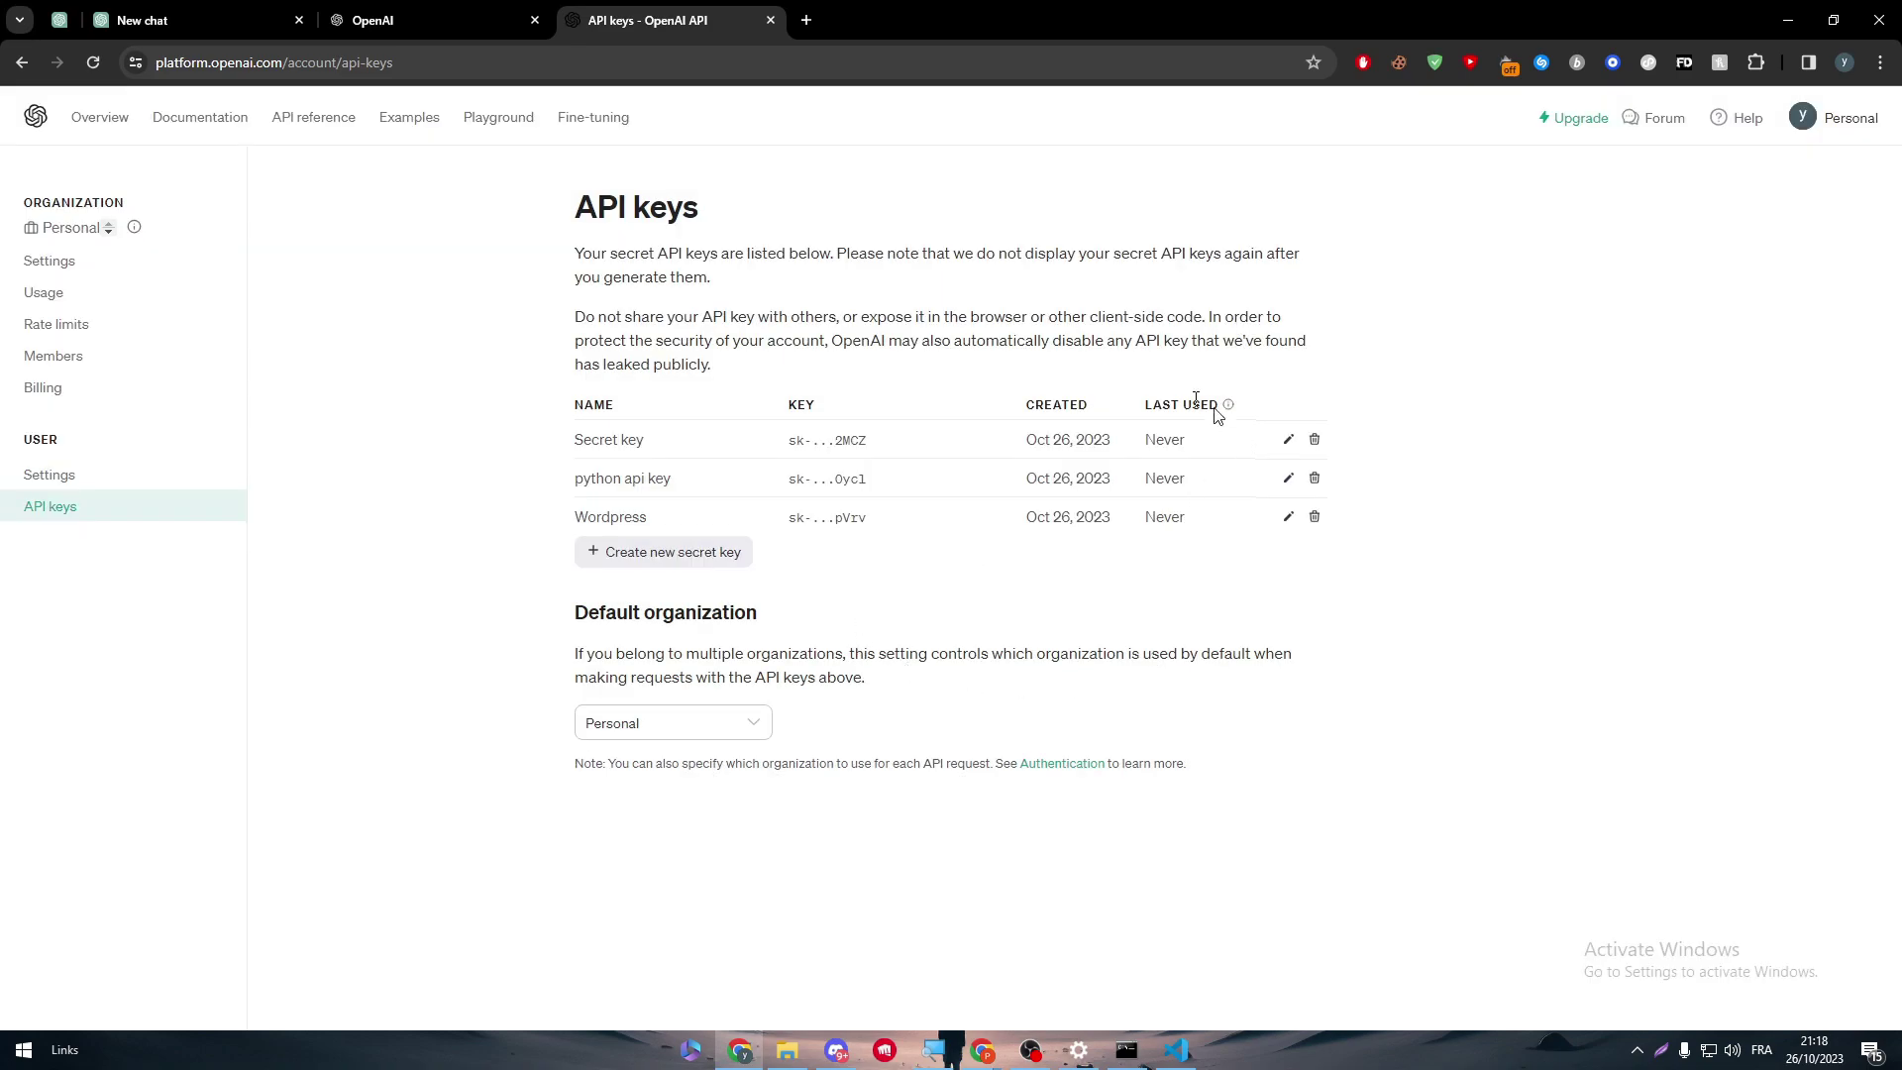
click(741, 721)
click(711, 730)
click(1289, 479)
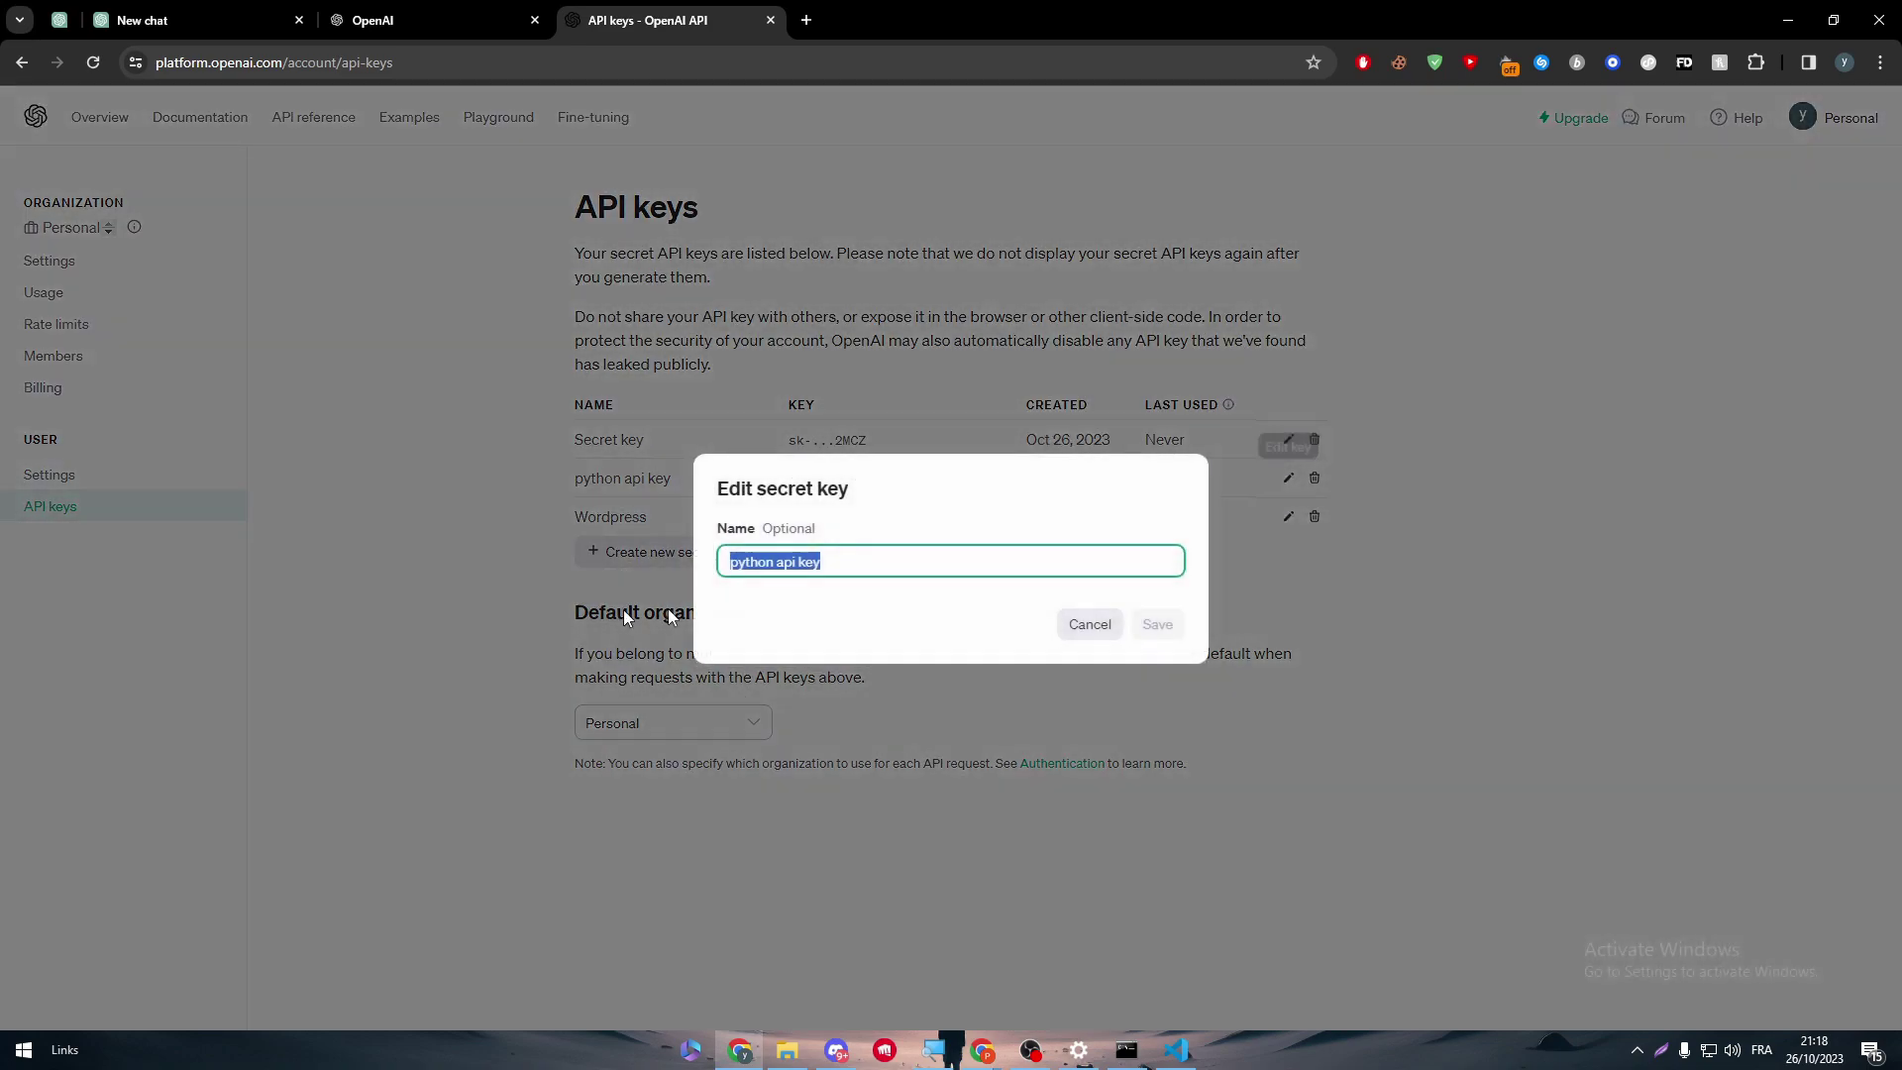
click(1086, 632)
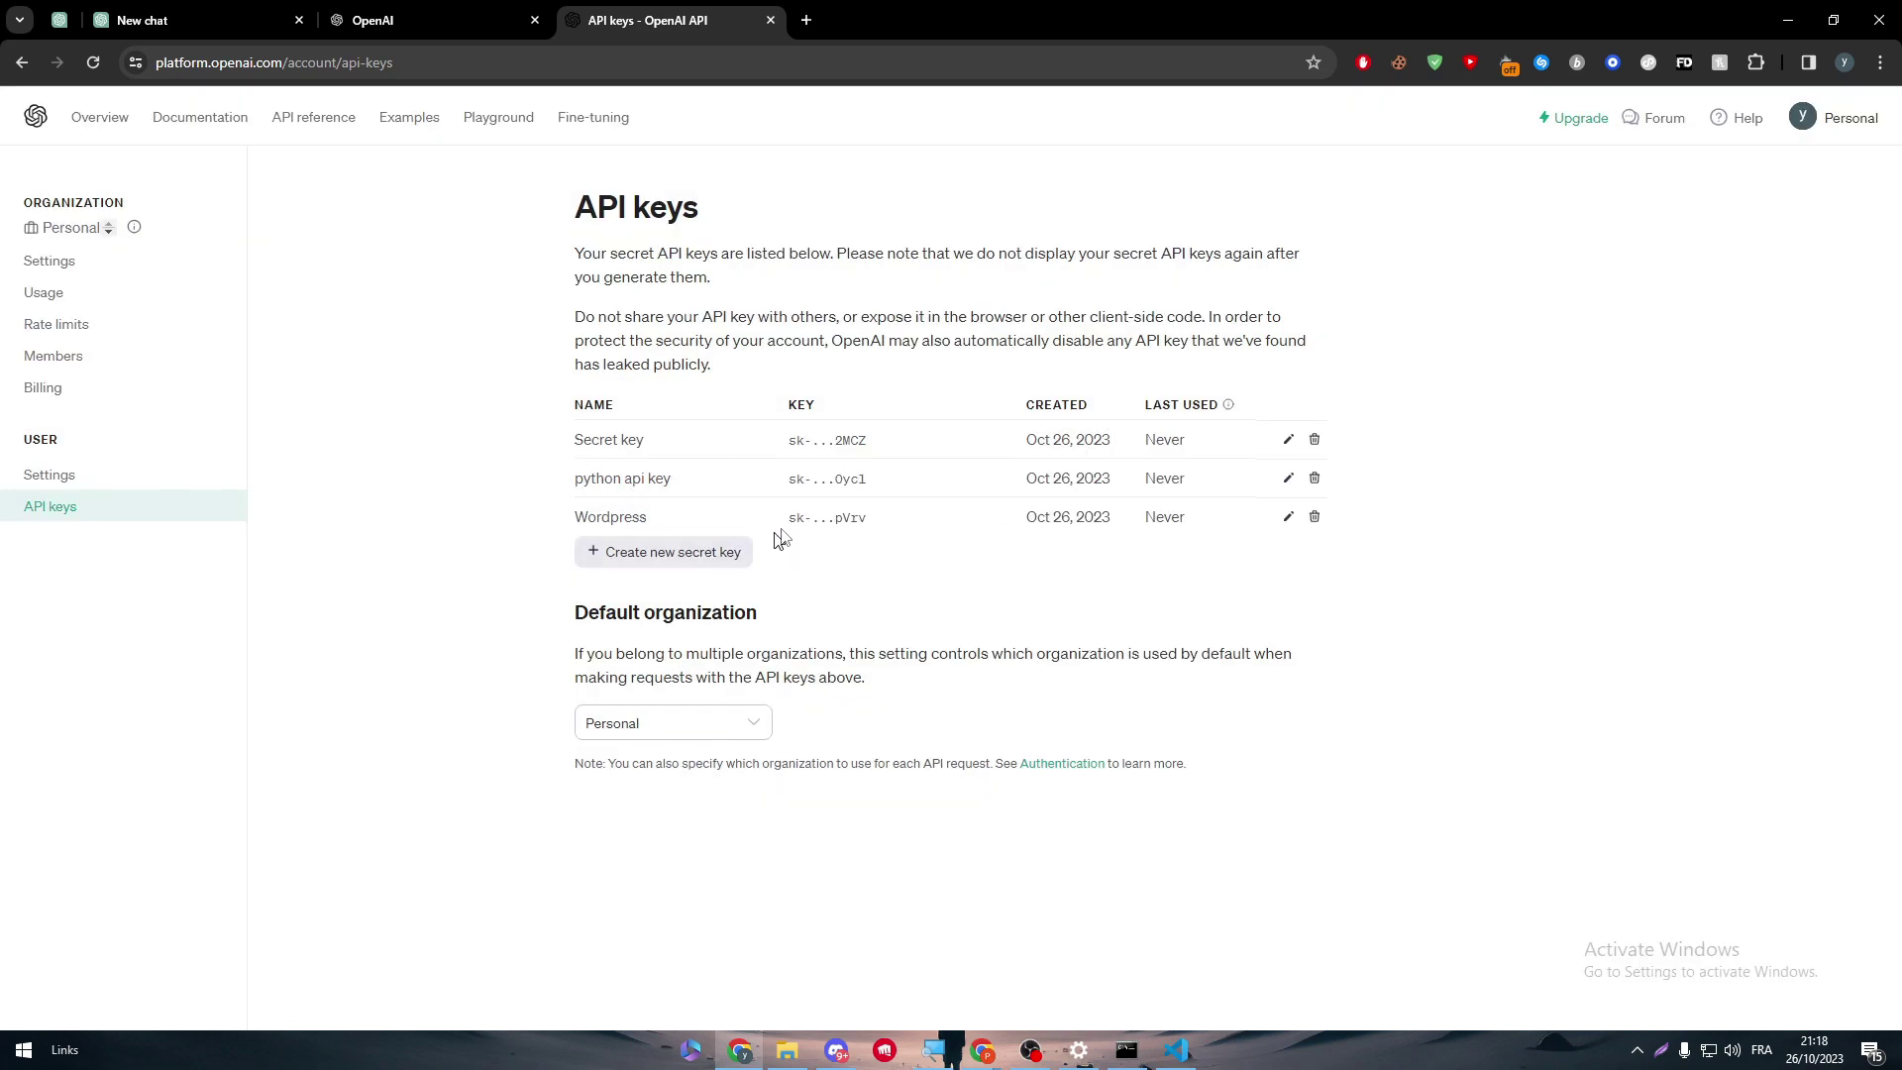
drag(852, 480, 721, 480)
mouse_move(981, 1045)
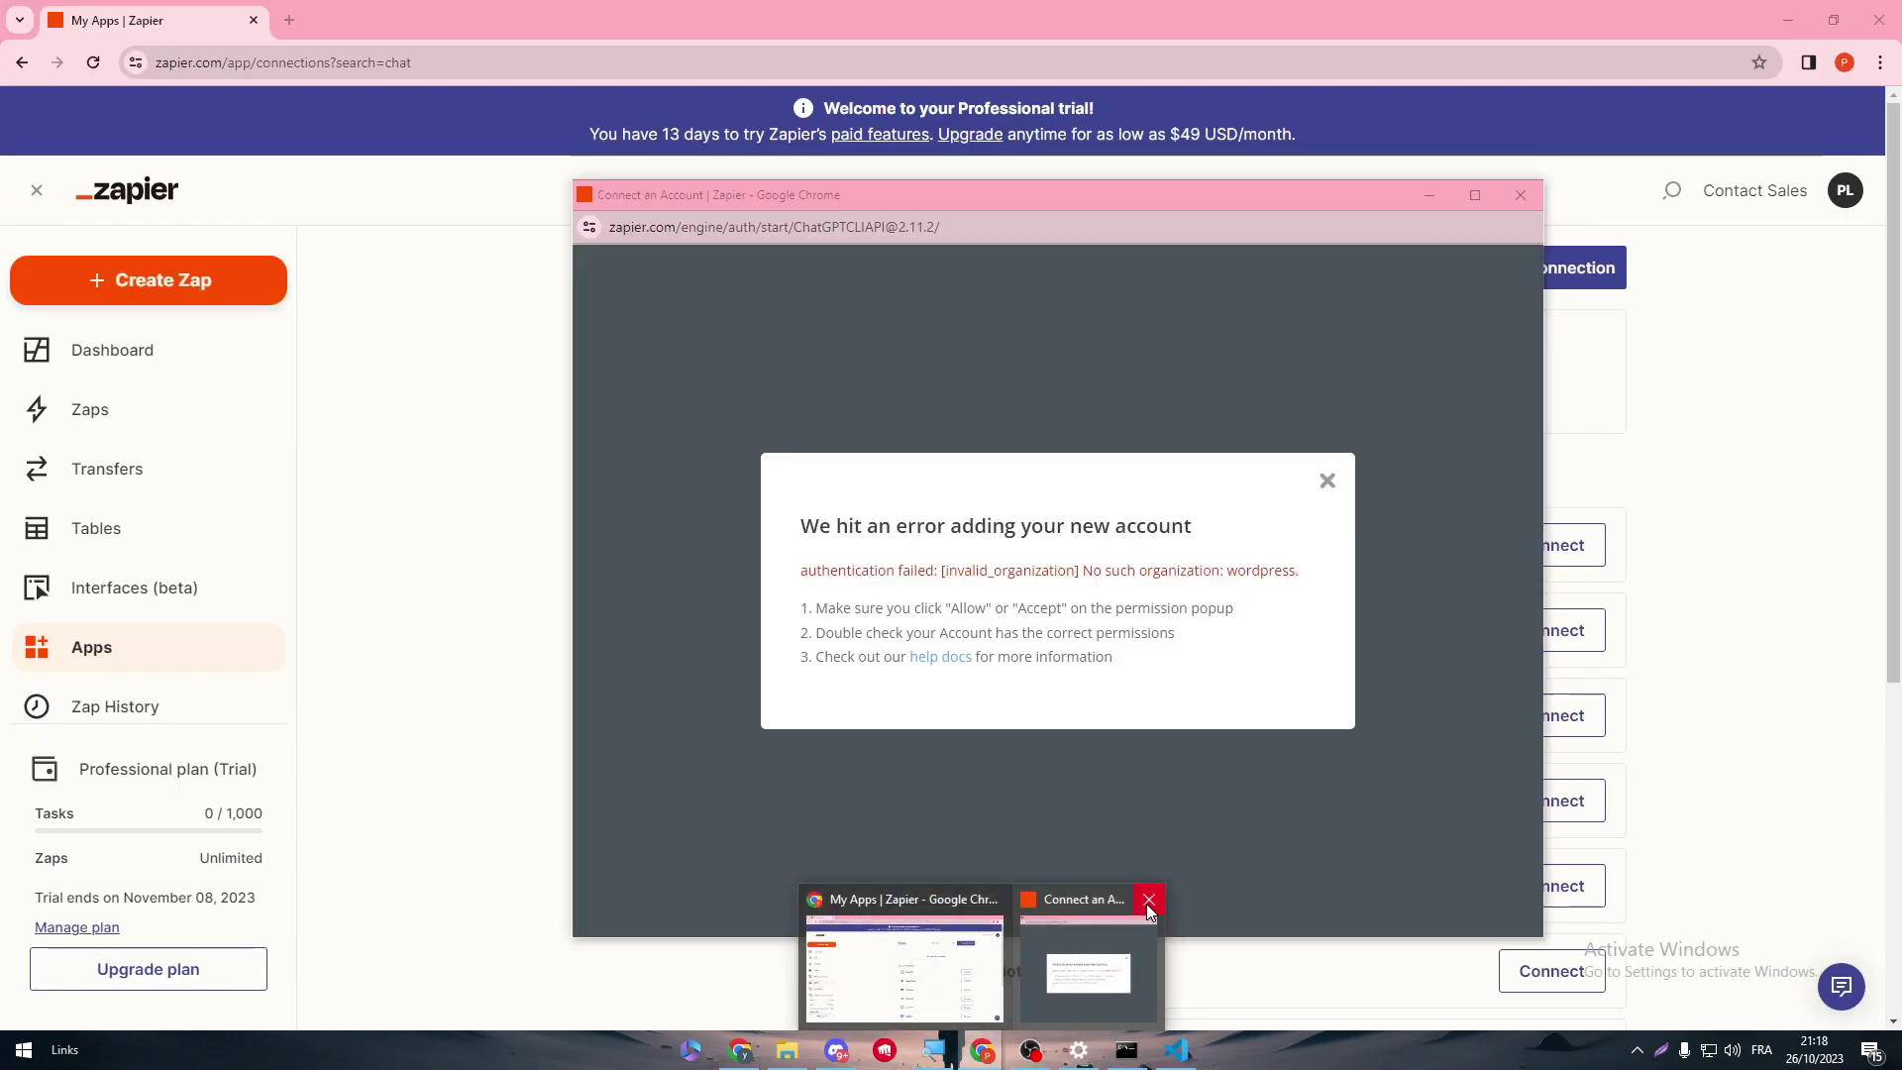
- Close the leftover connection window and search Zapier apps for 'wordpress' instead of 'chat'
click(1148, 898)
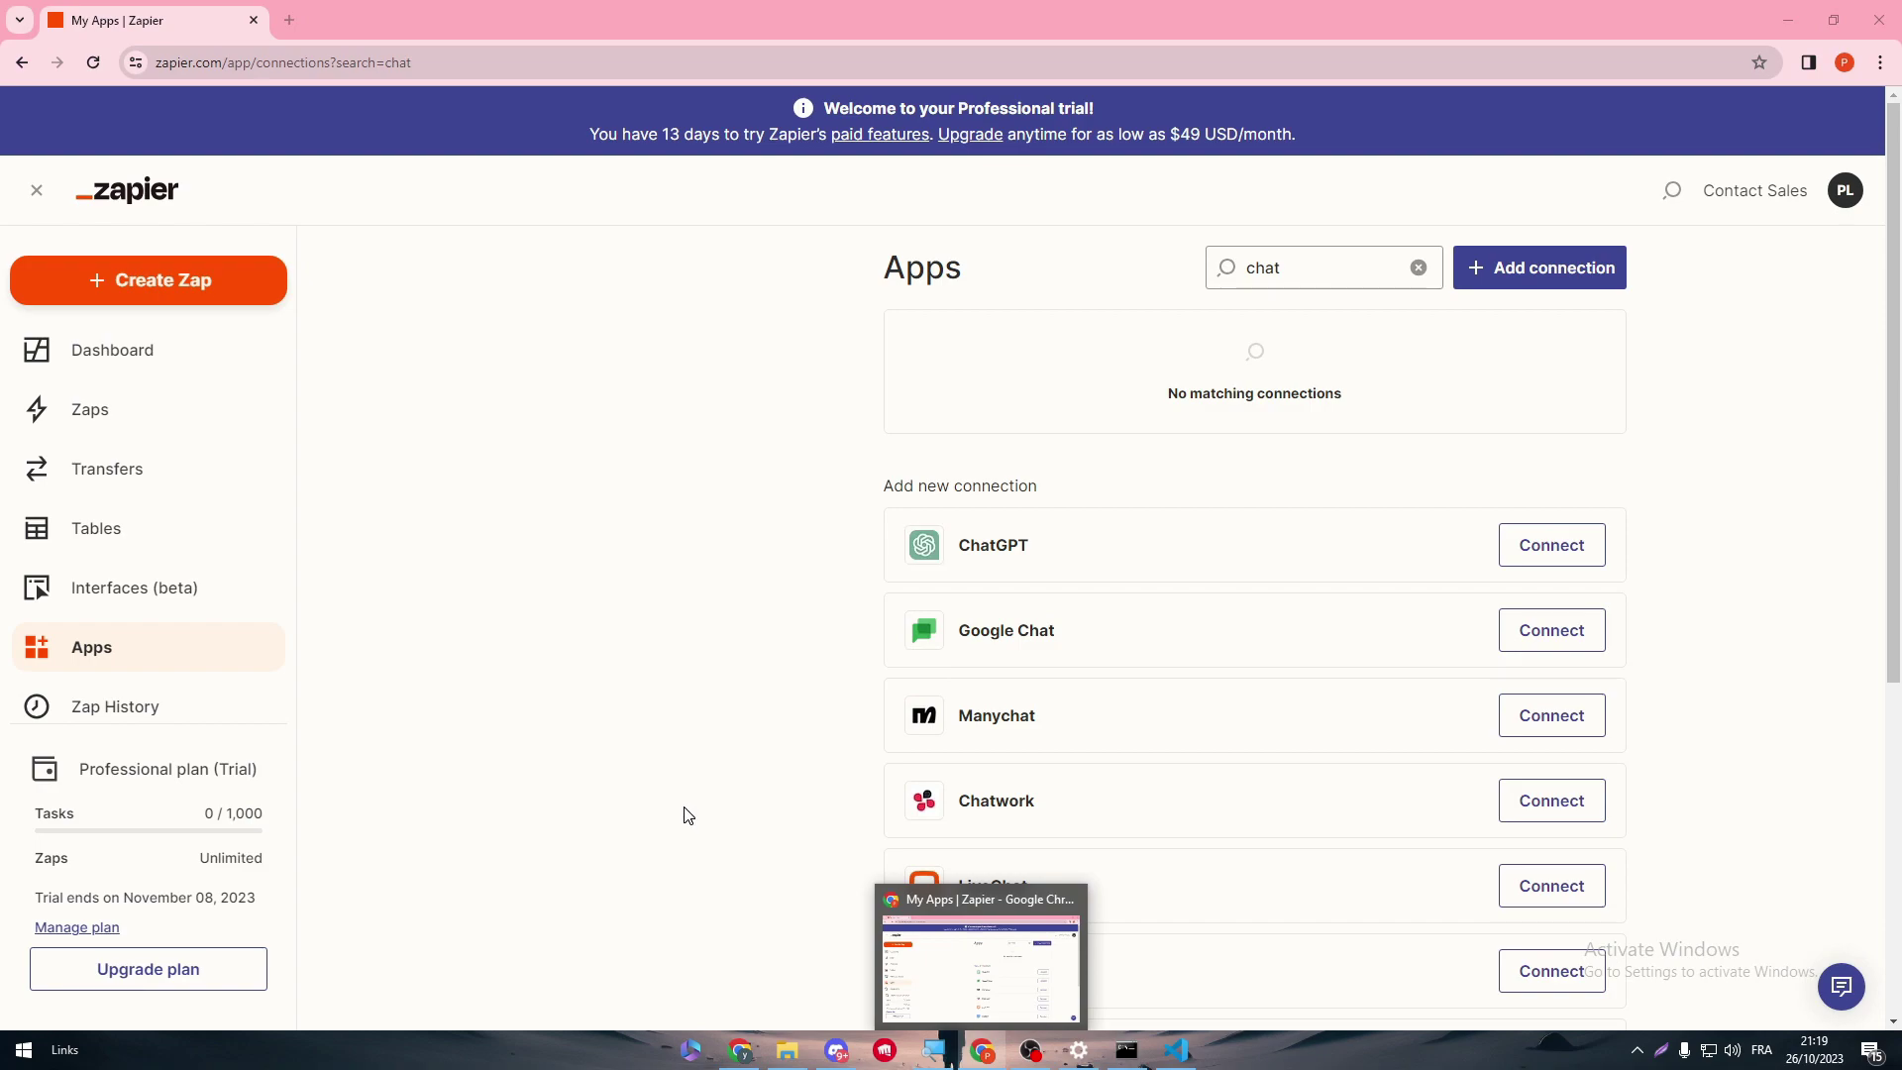
double_click(1268, 268)
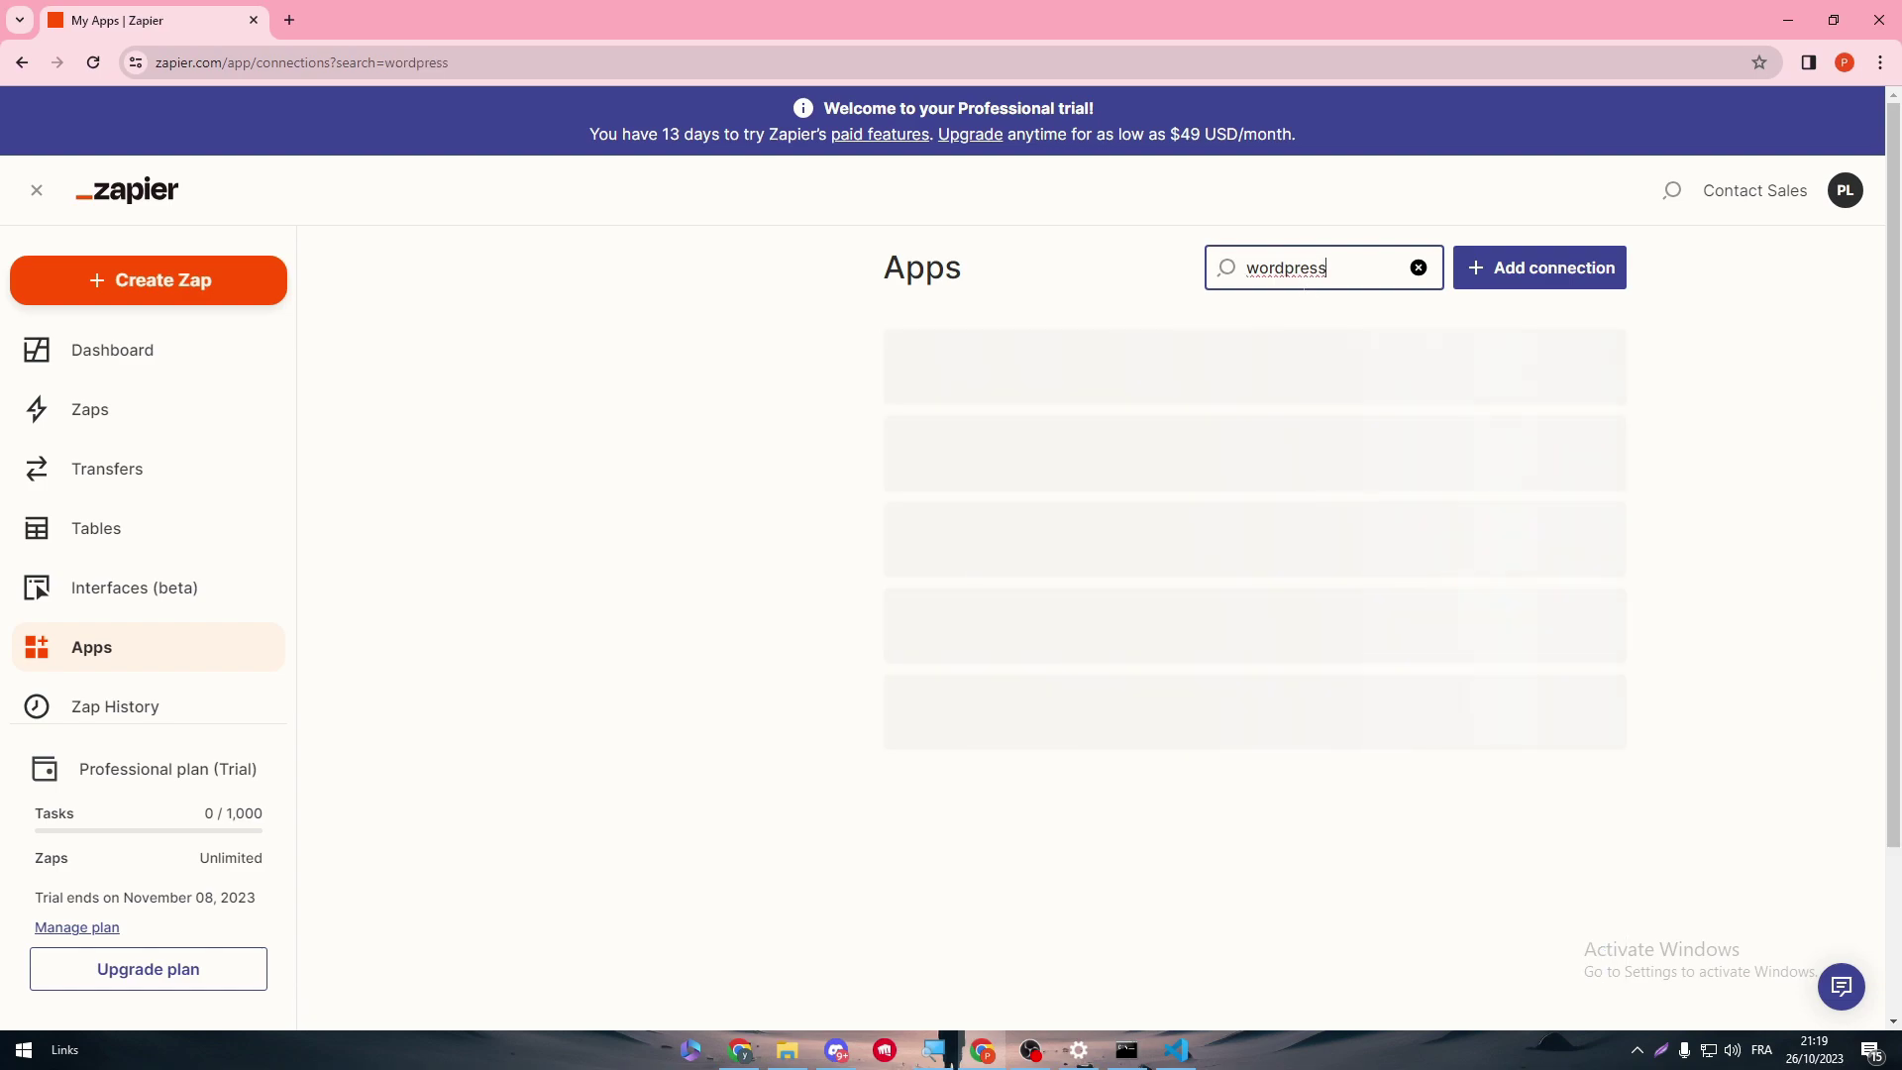
scroll(1900, 394, down, 1)
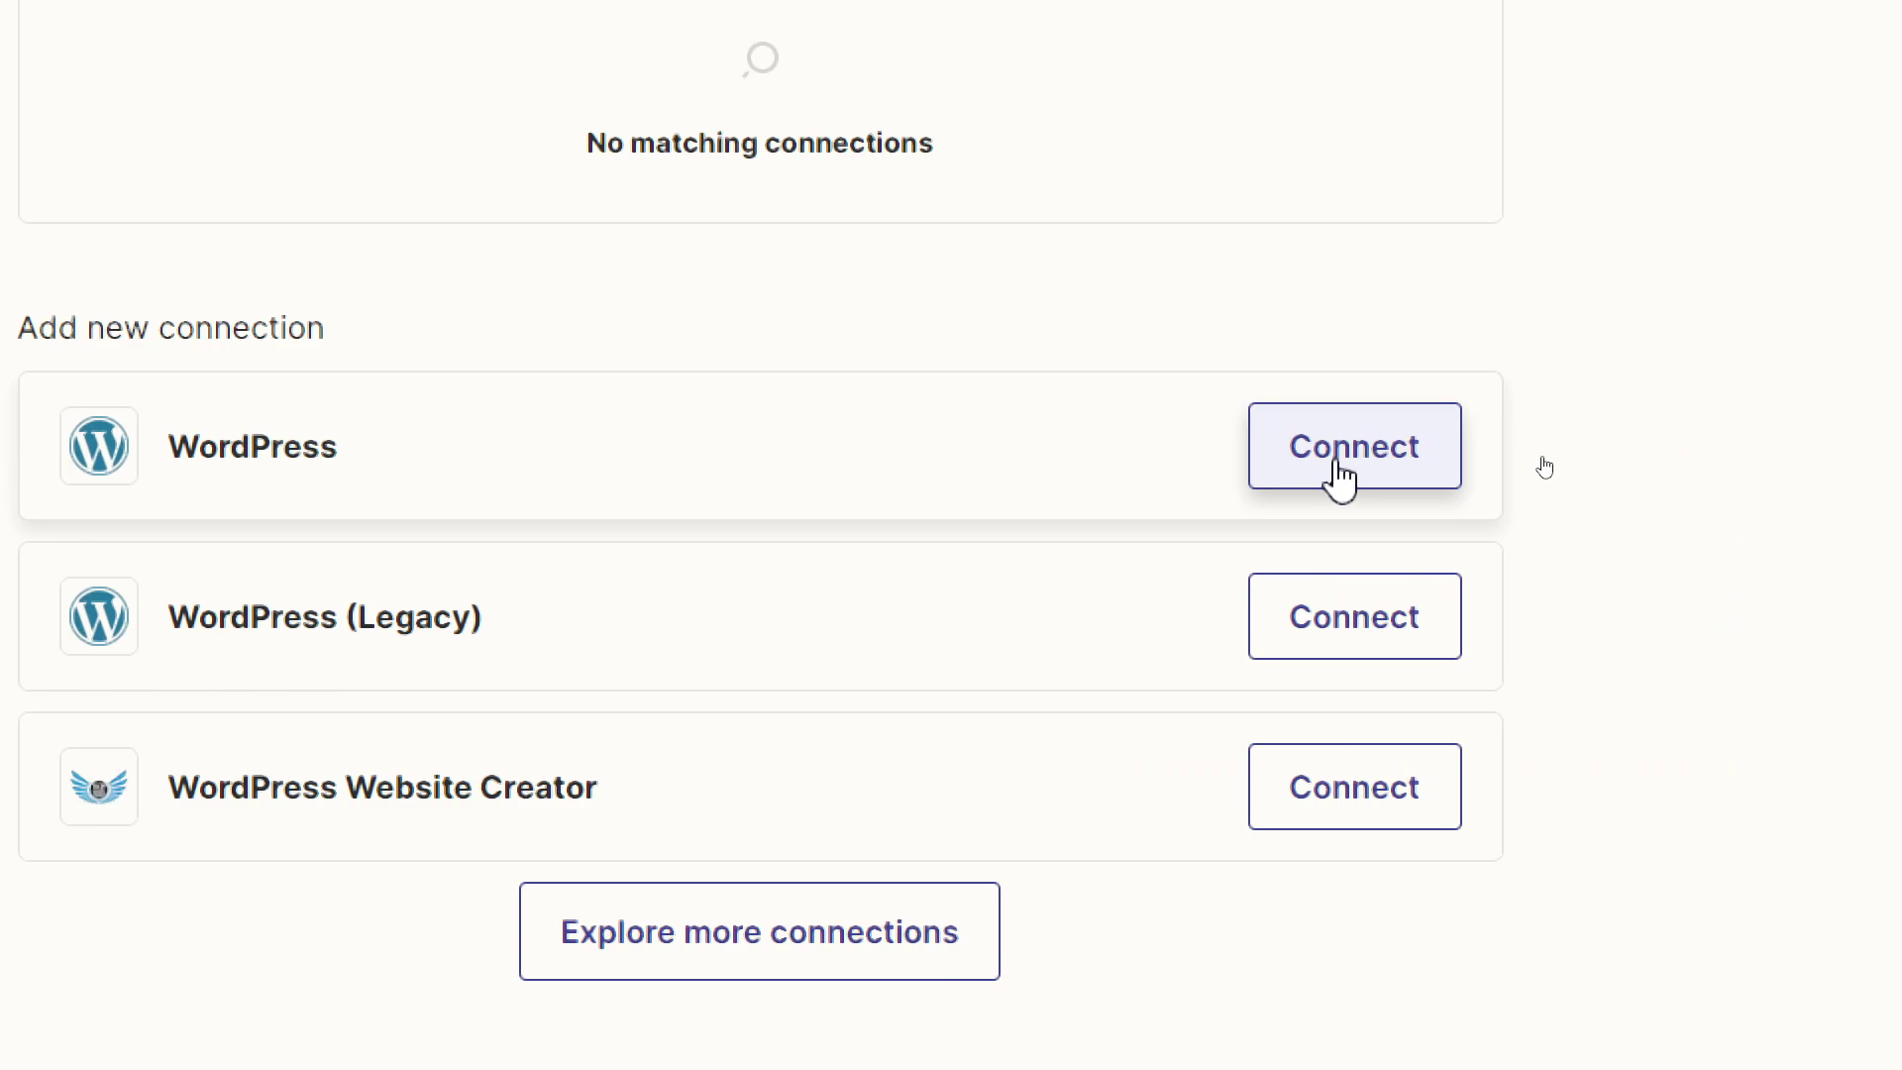
- Start connecting WordPress and review the authorization form's /wp-admin/ note
click(1340, 473)
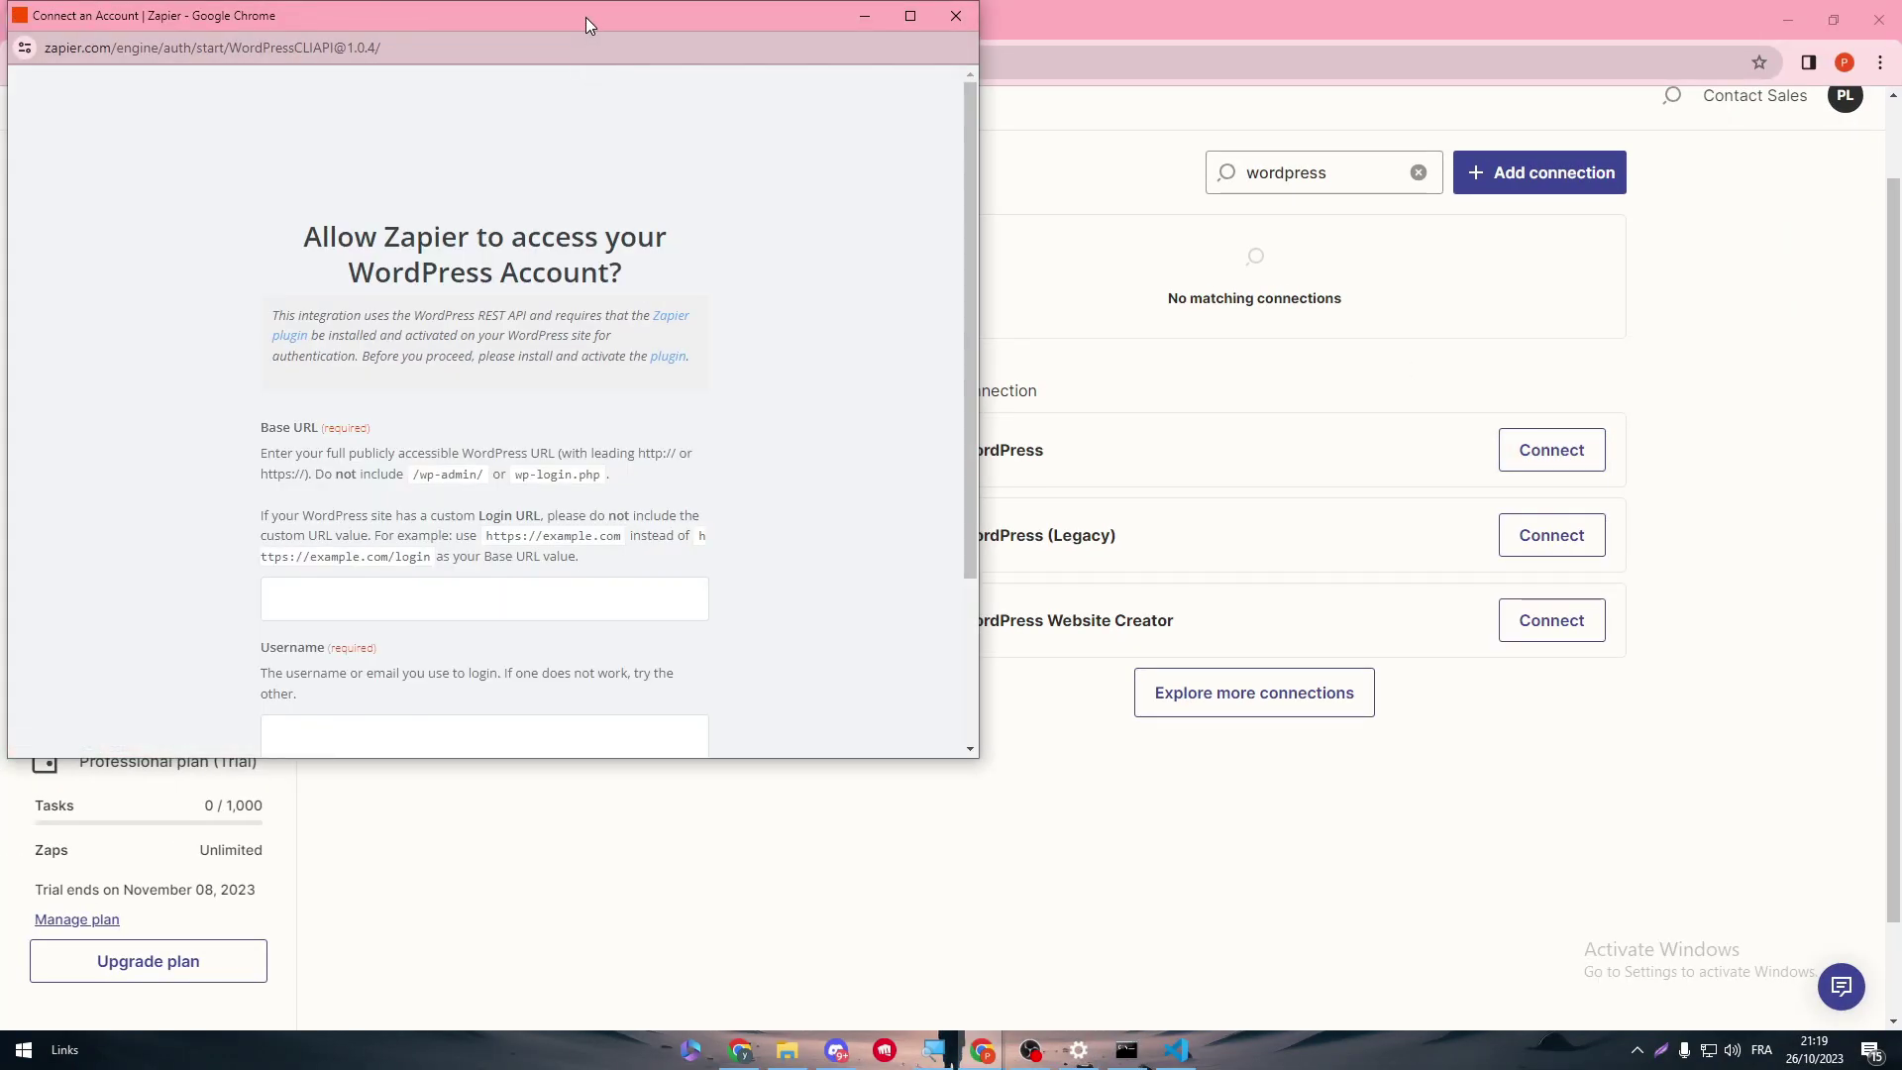
drag(586, 22, 1193, 85)
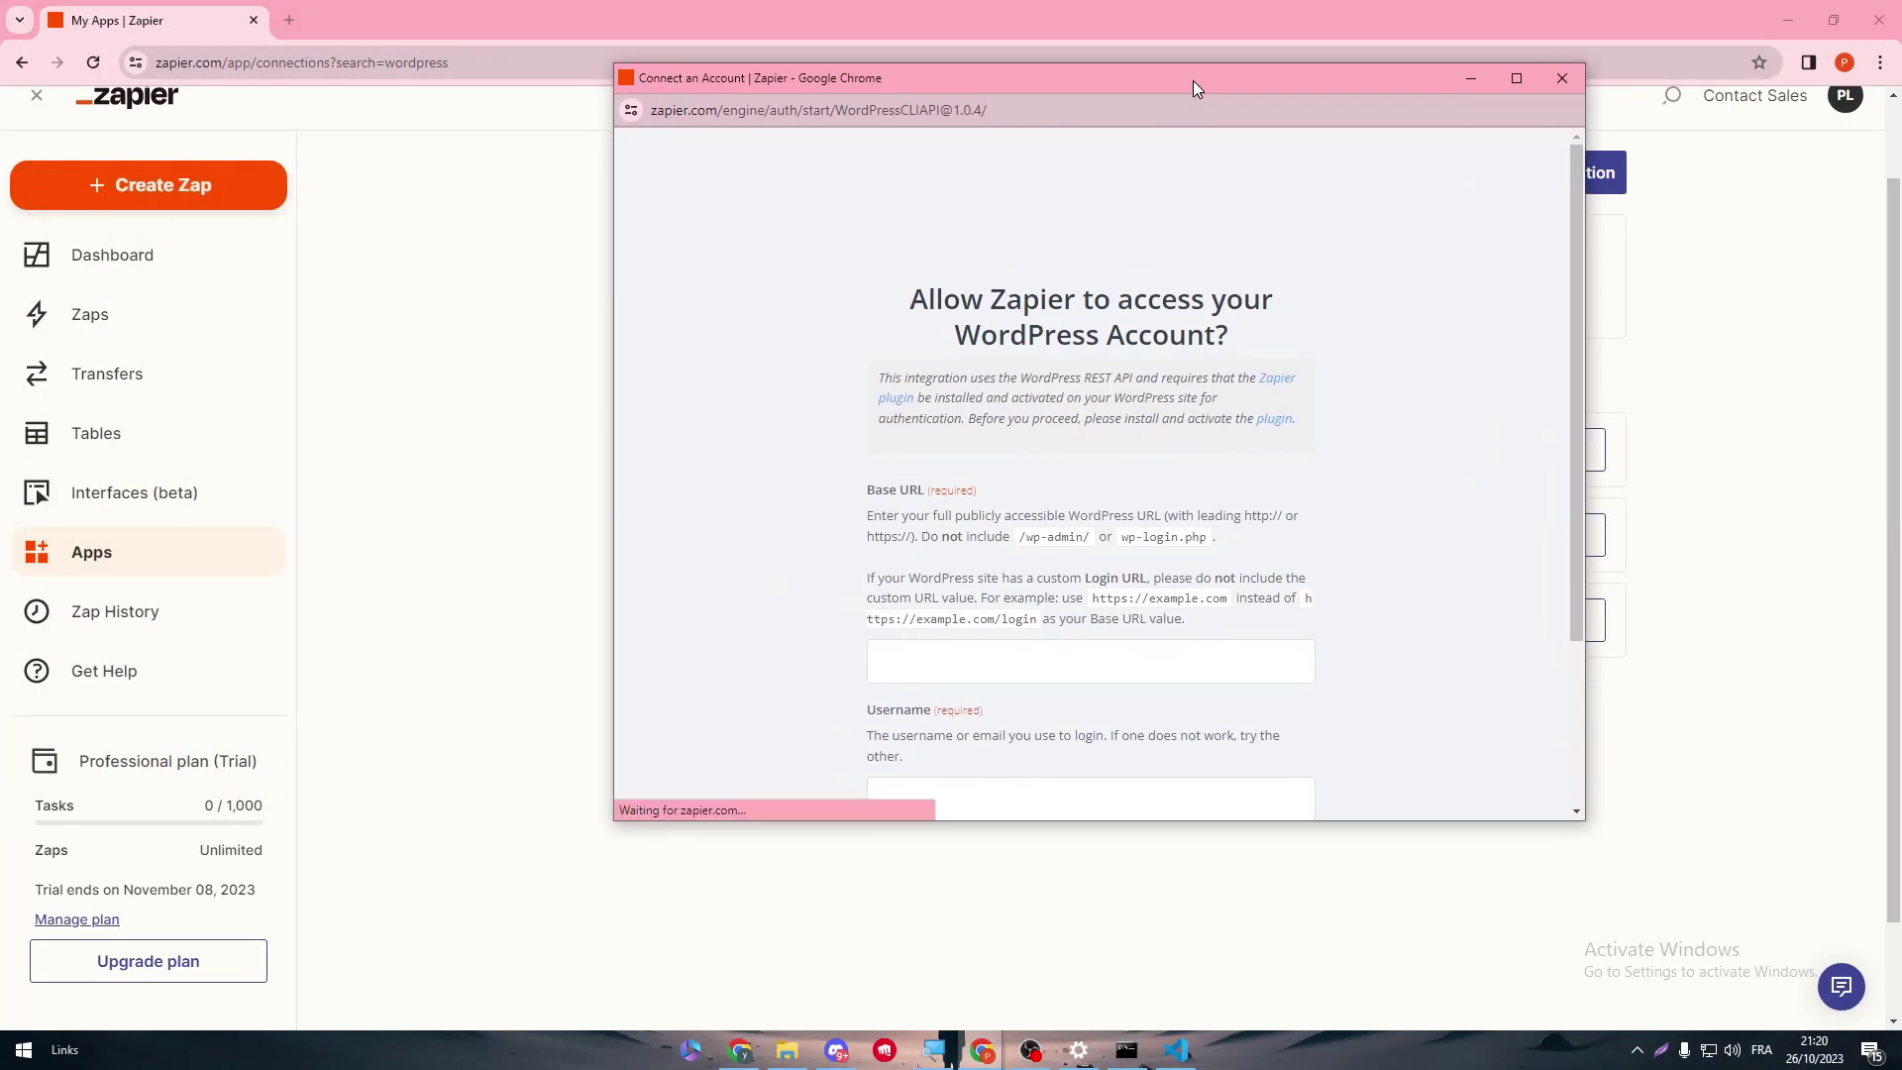
drag(1092, 536, 1013, 536)
click(1016, 536)
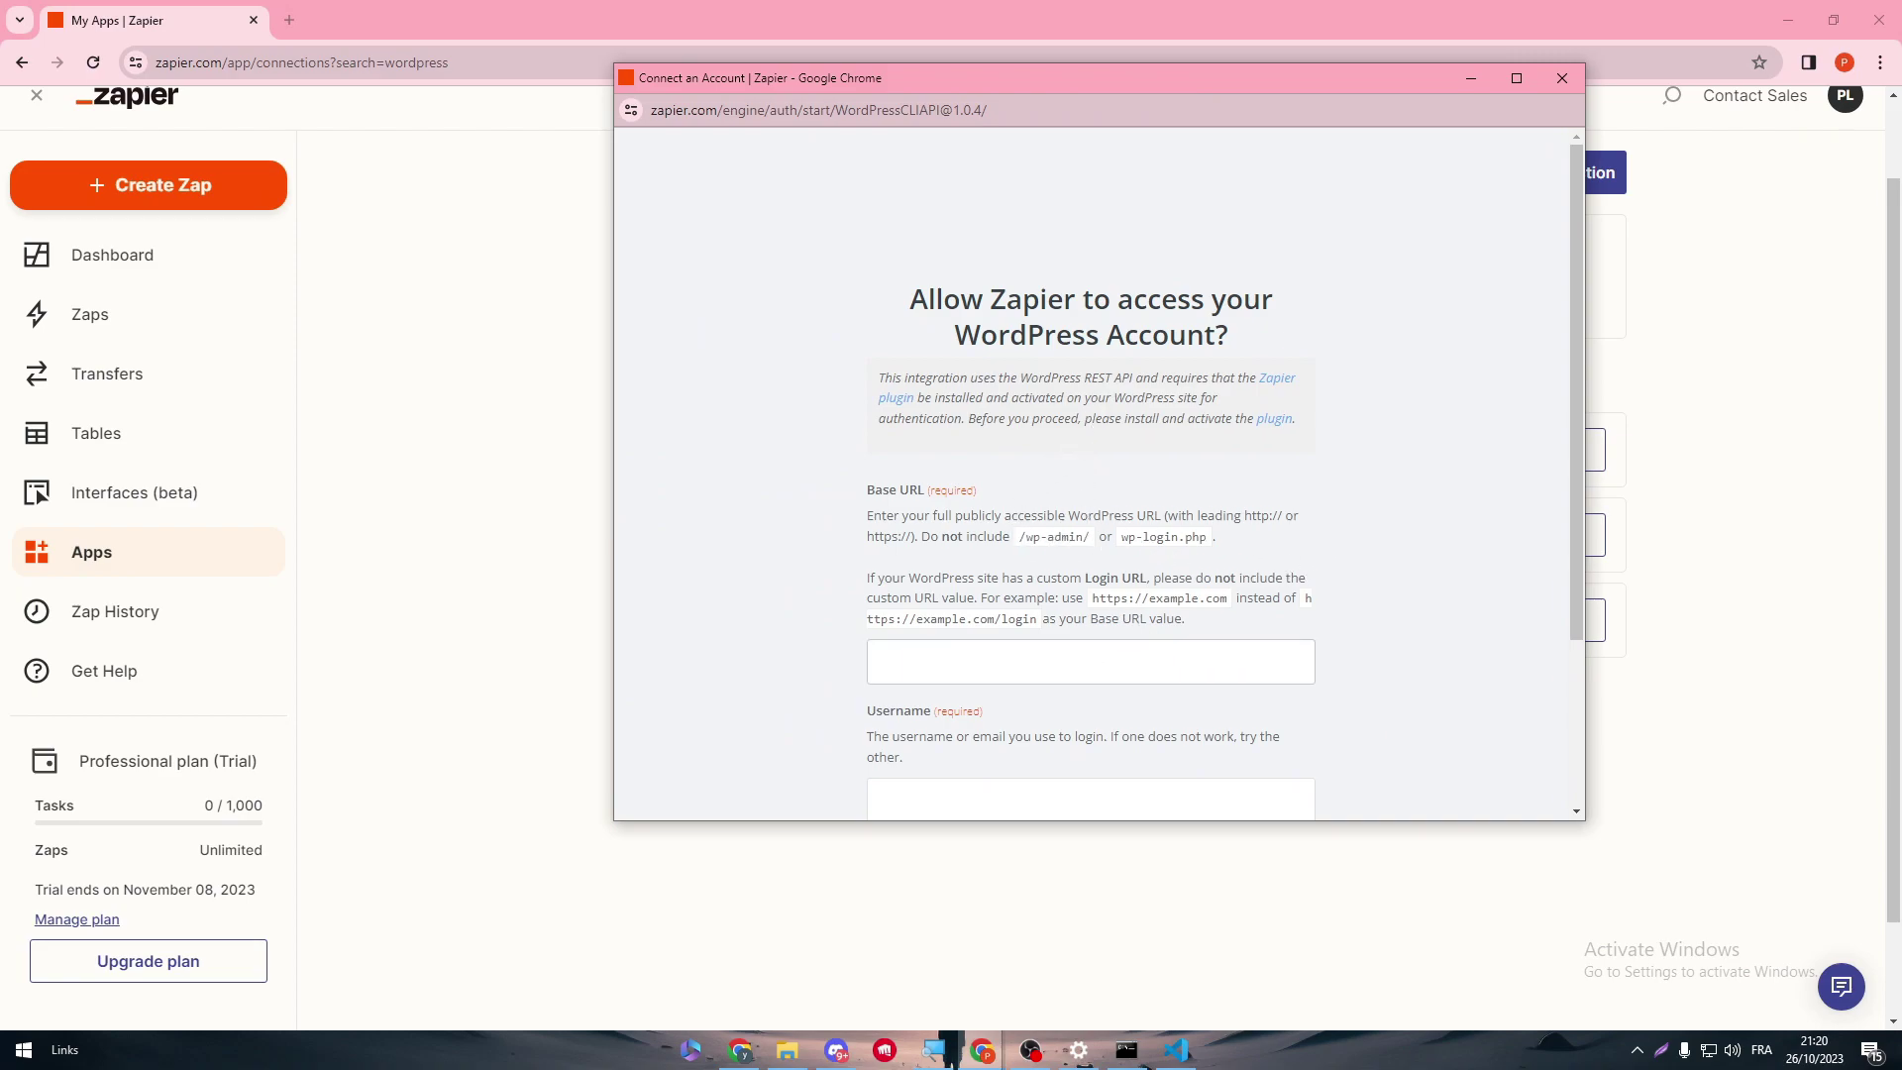
- Close the WordPress authorization form without connecting and clear the search term
scroll(1516, 490, down, 2)
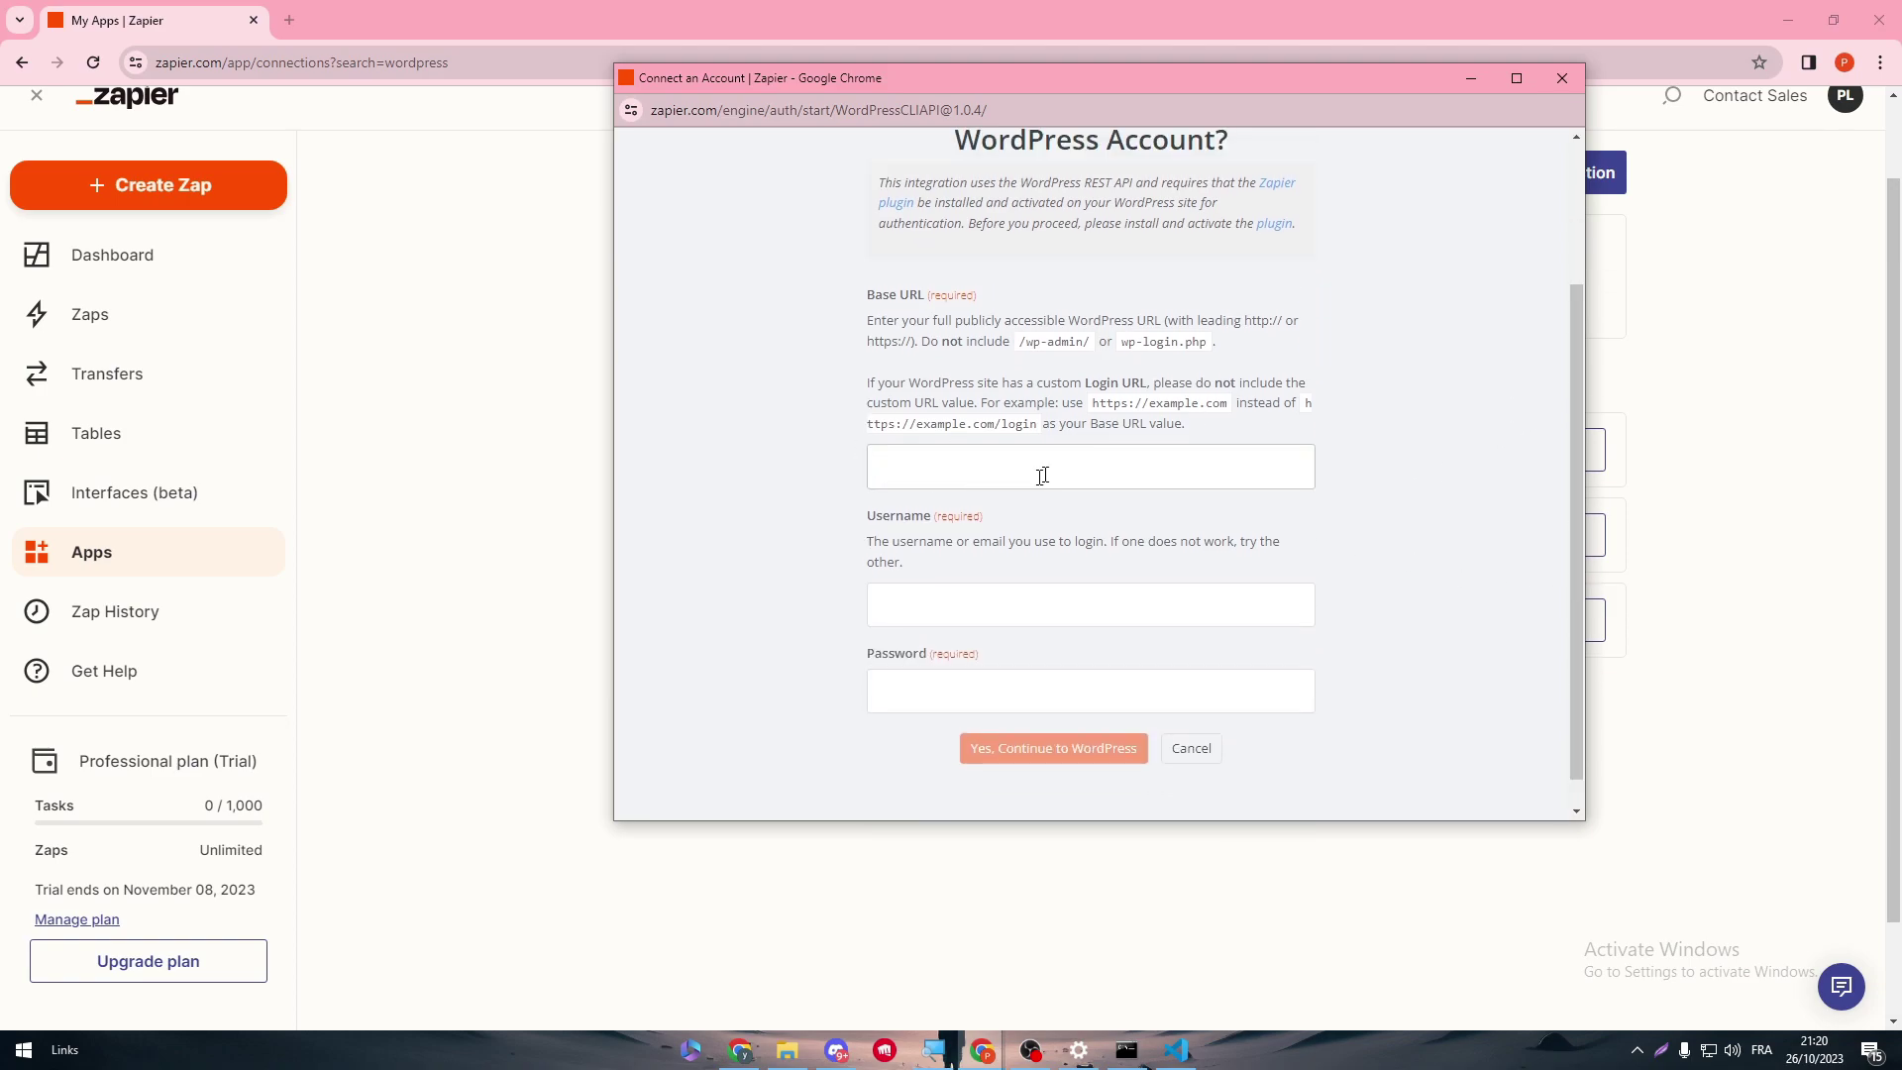
click(885, 587)
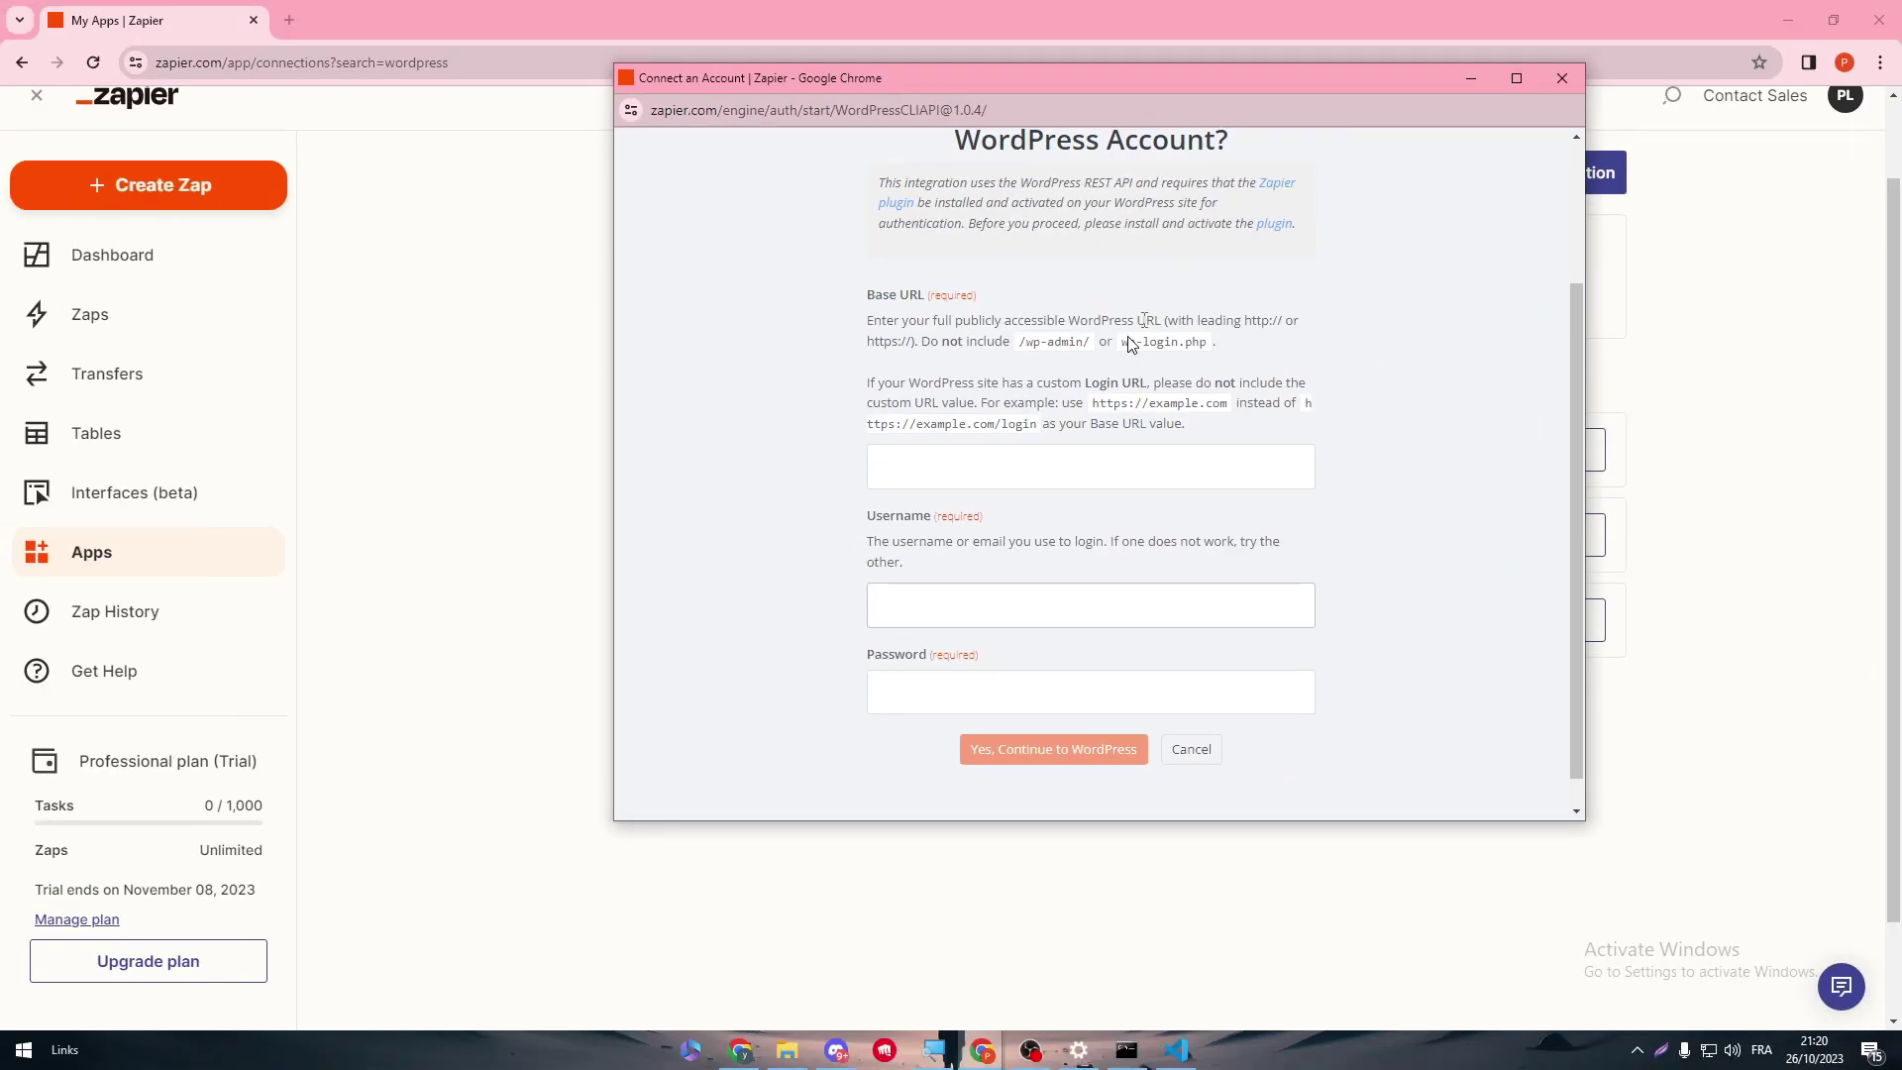
click(1561, 80)
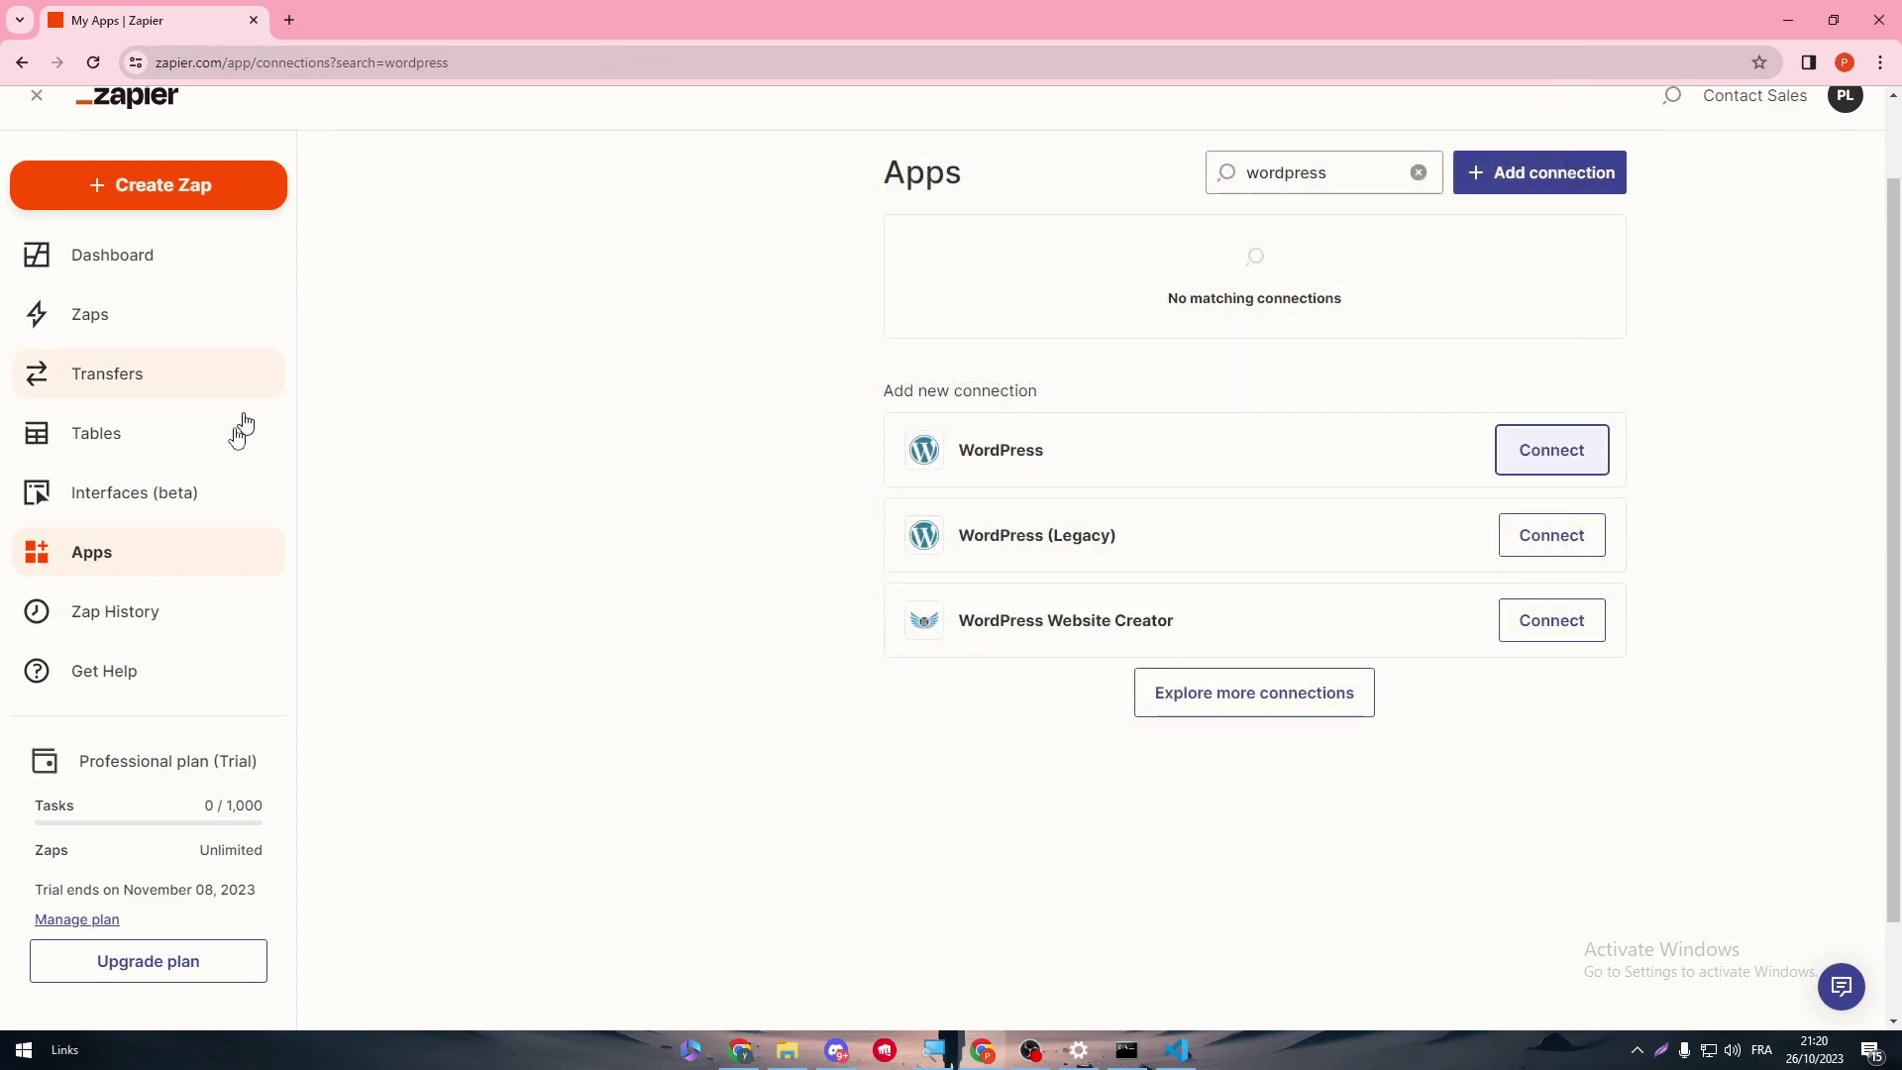
click(1417, 174)
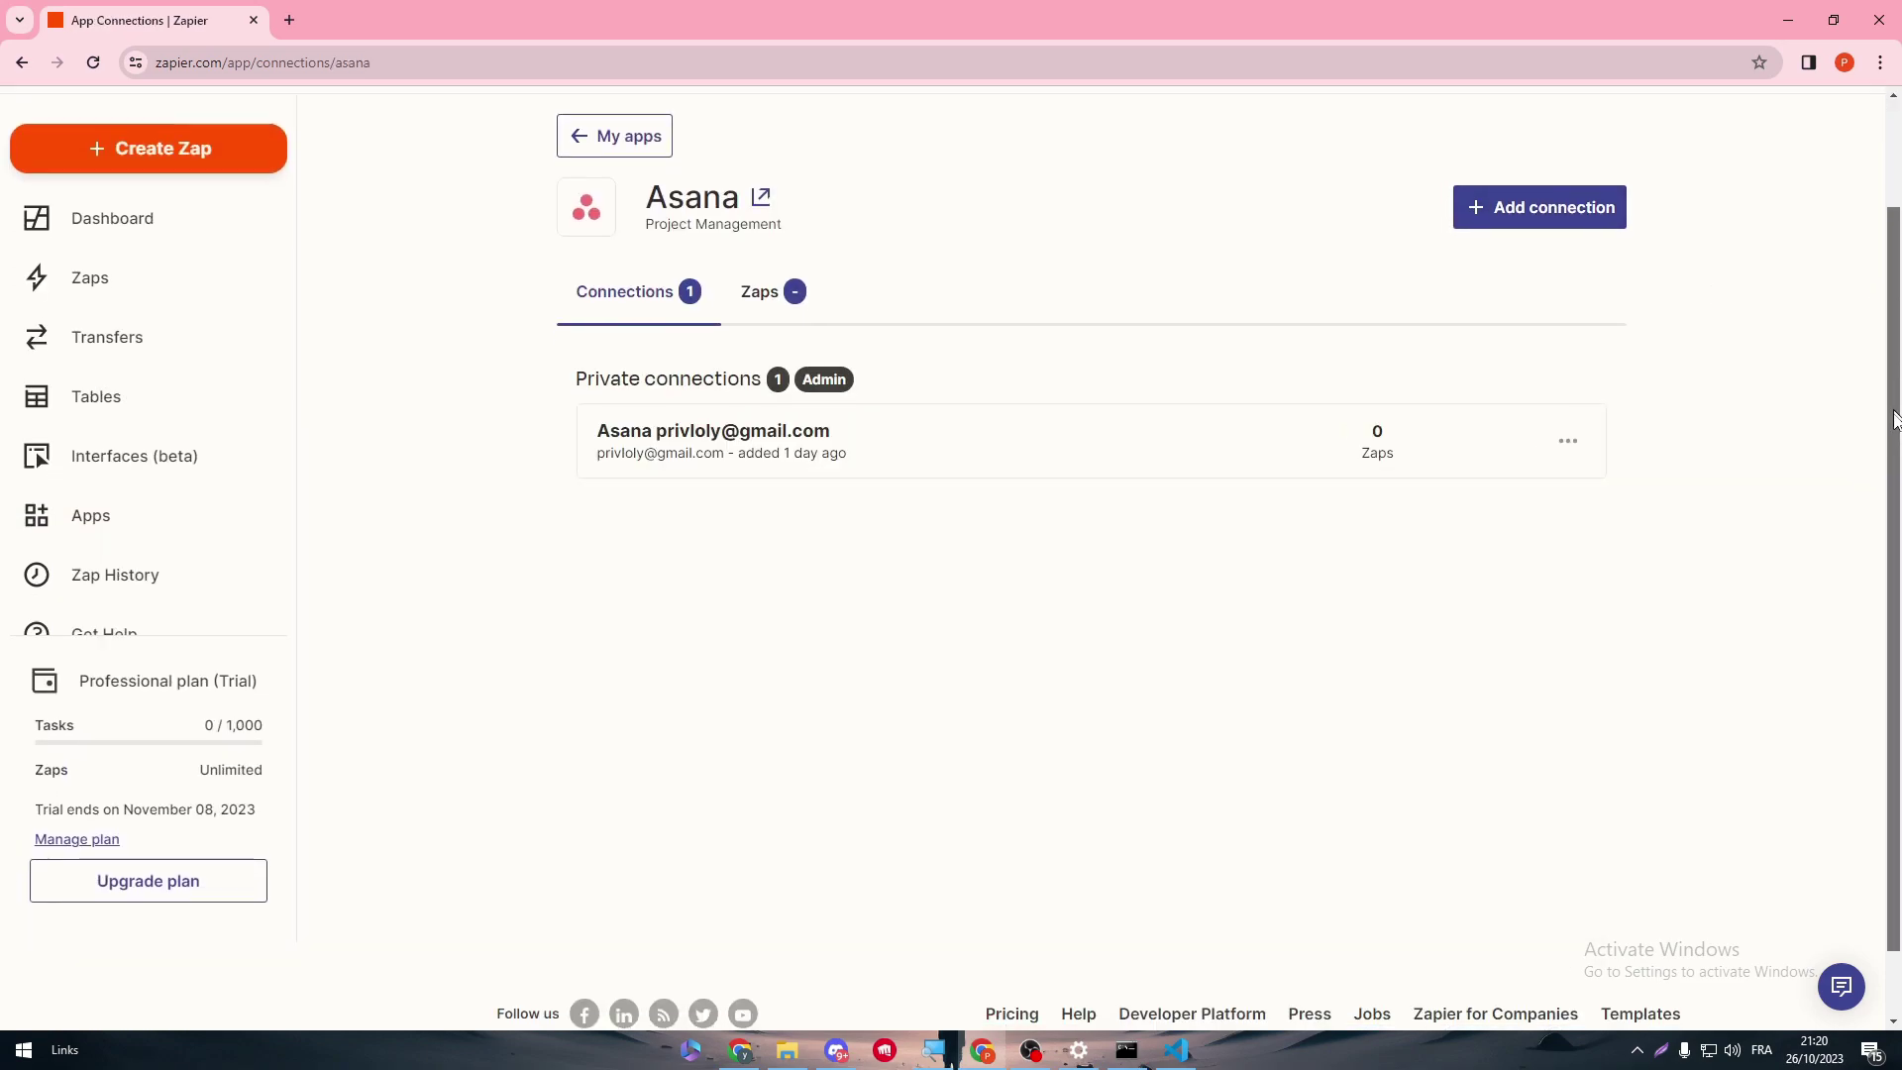
- Run Test connection on the Asana connection and confirm it reports 'Test successful'
scroll(1803, 297, down, 2)
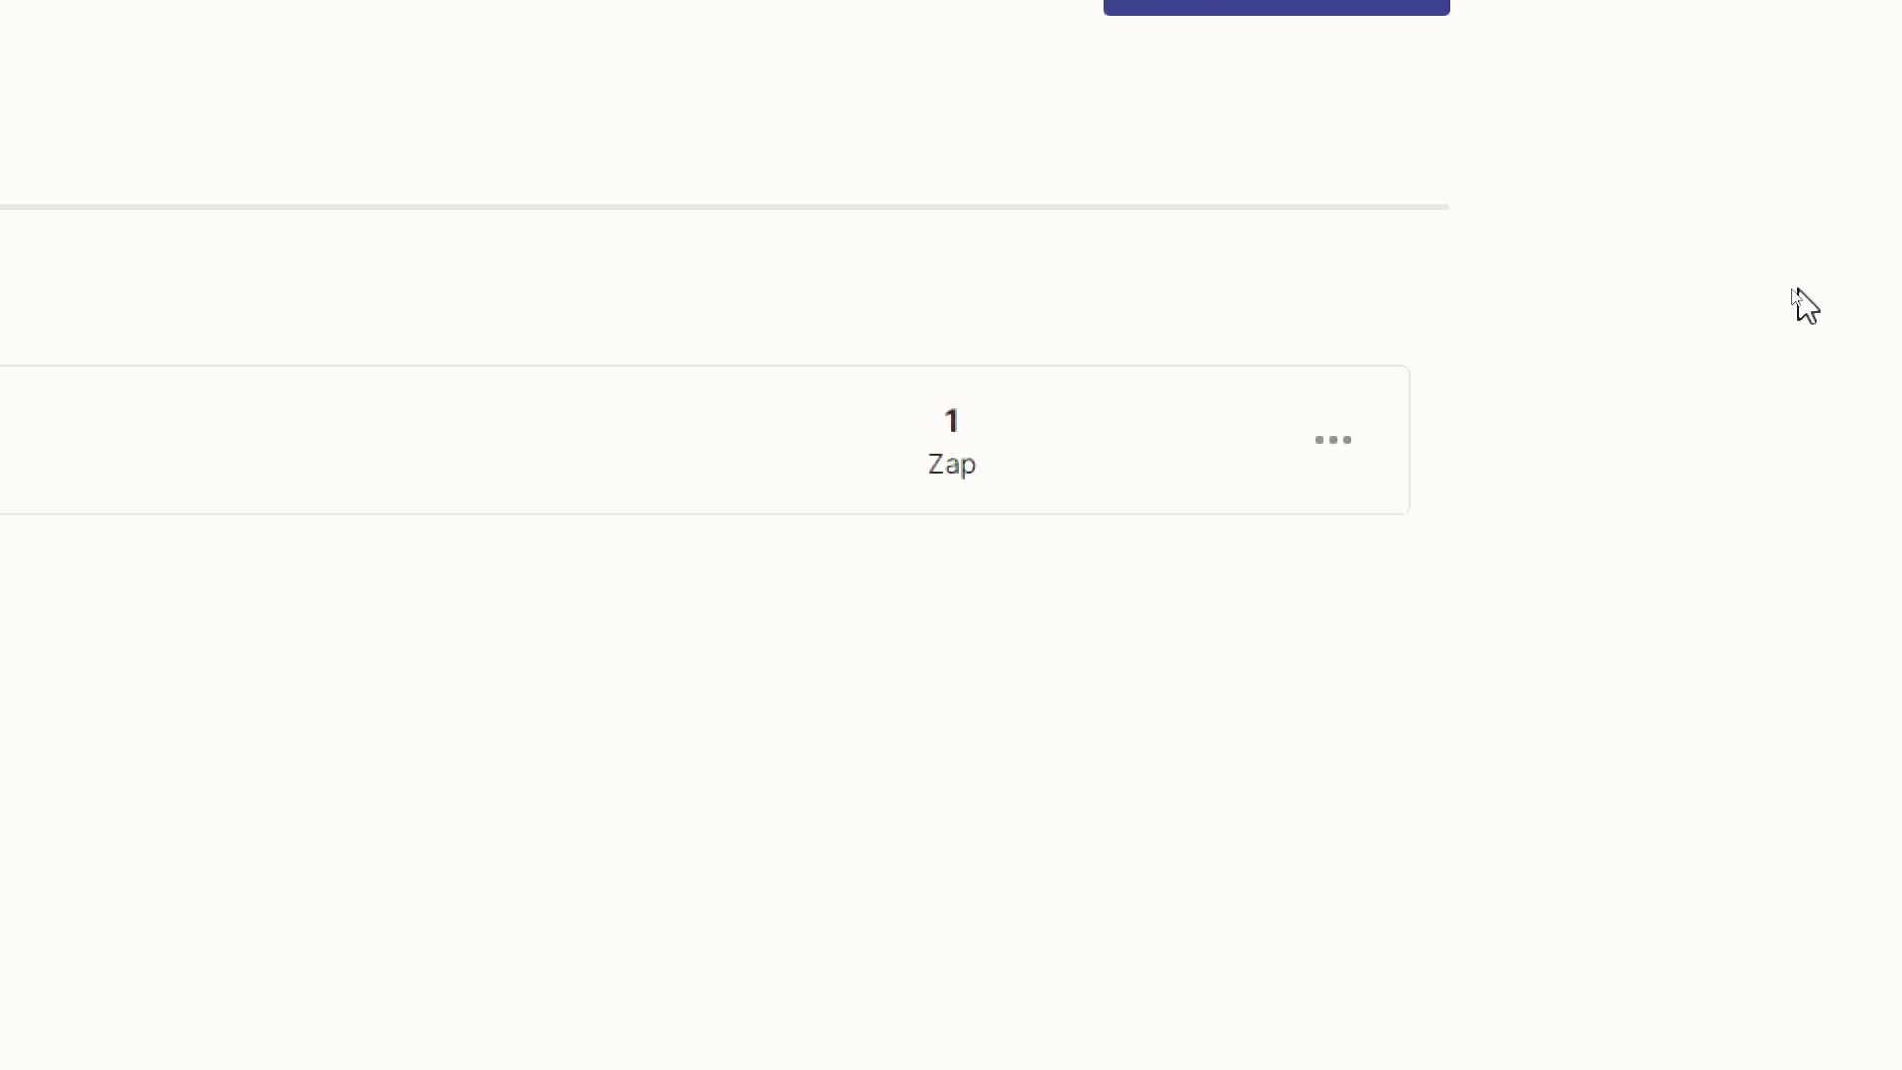
click(1569, 363)
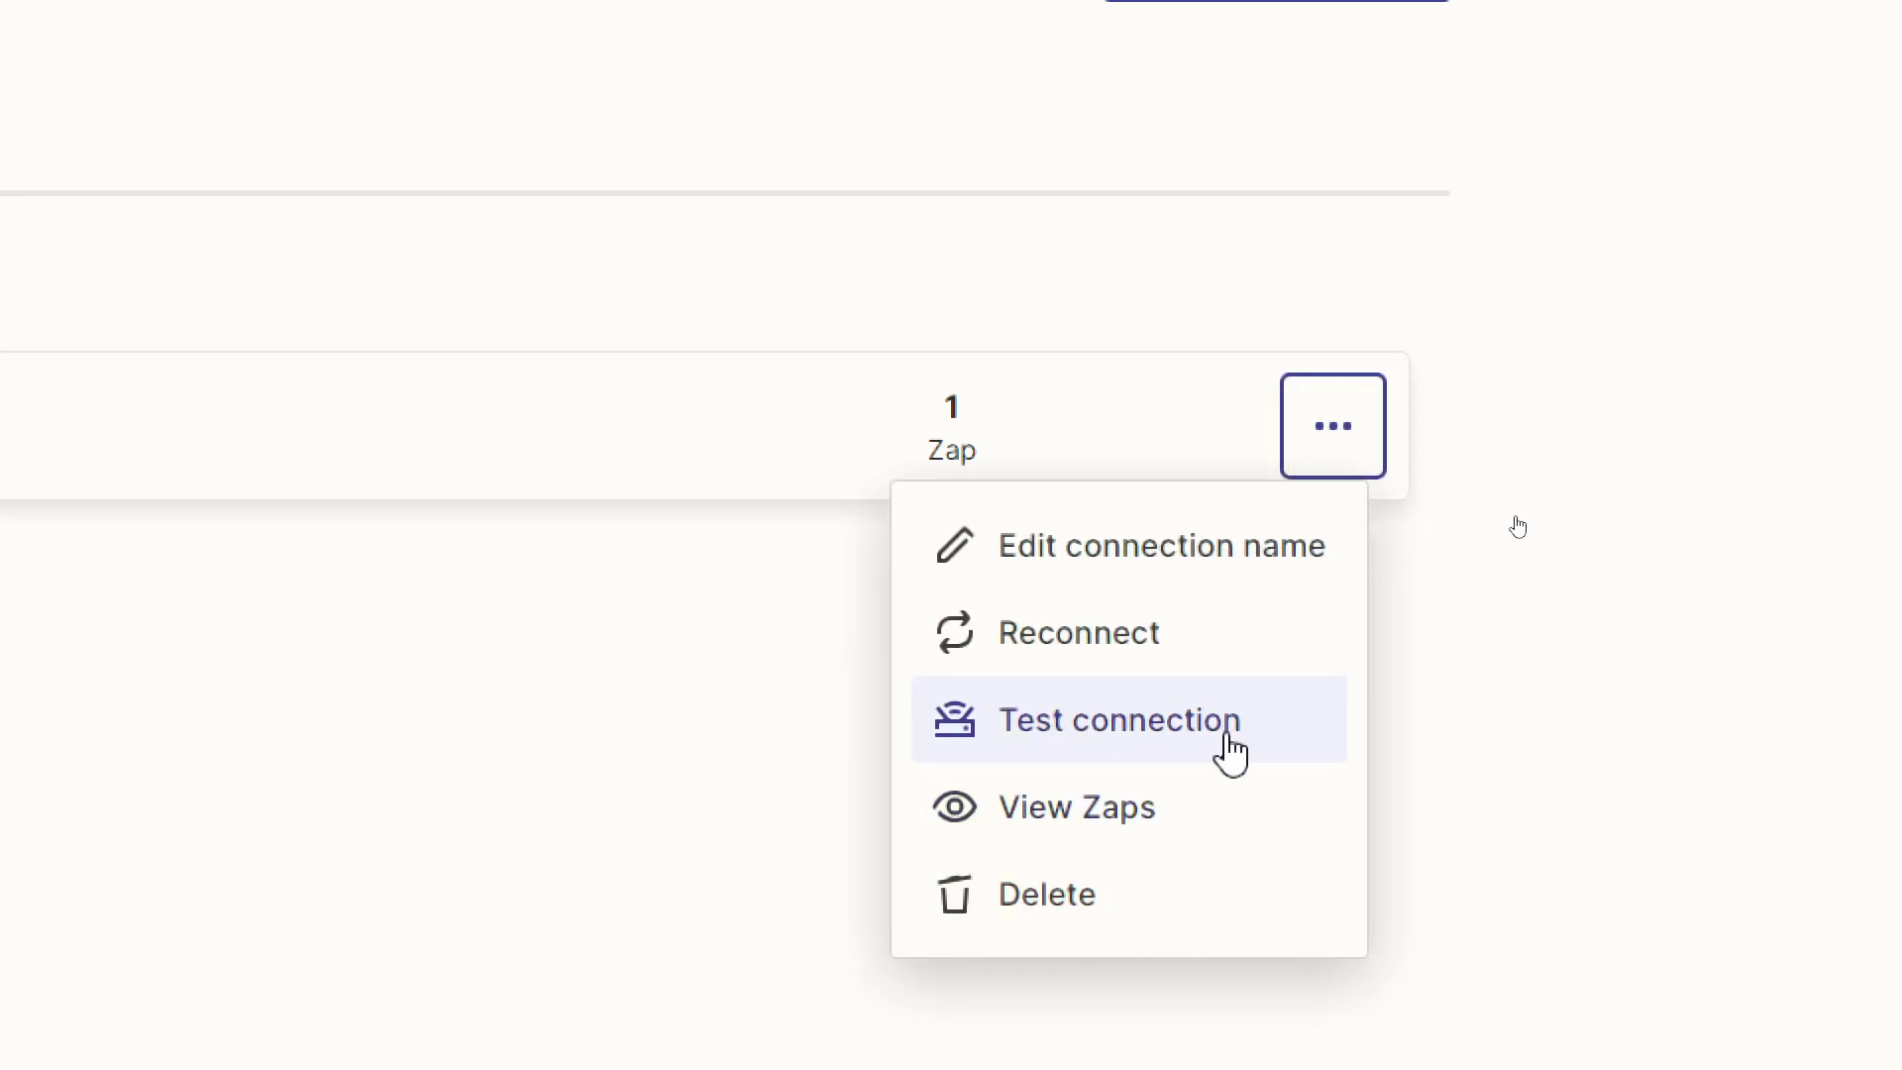
click(1120, 741)
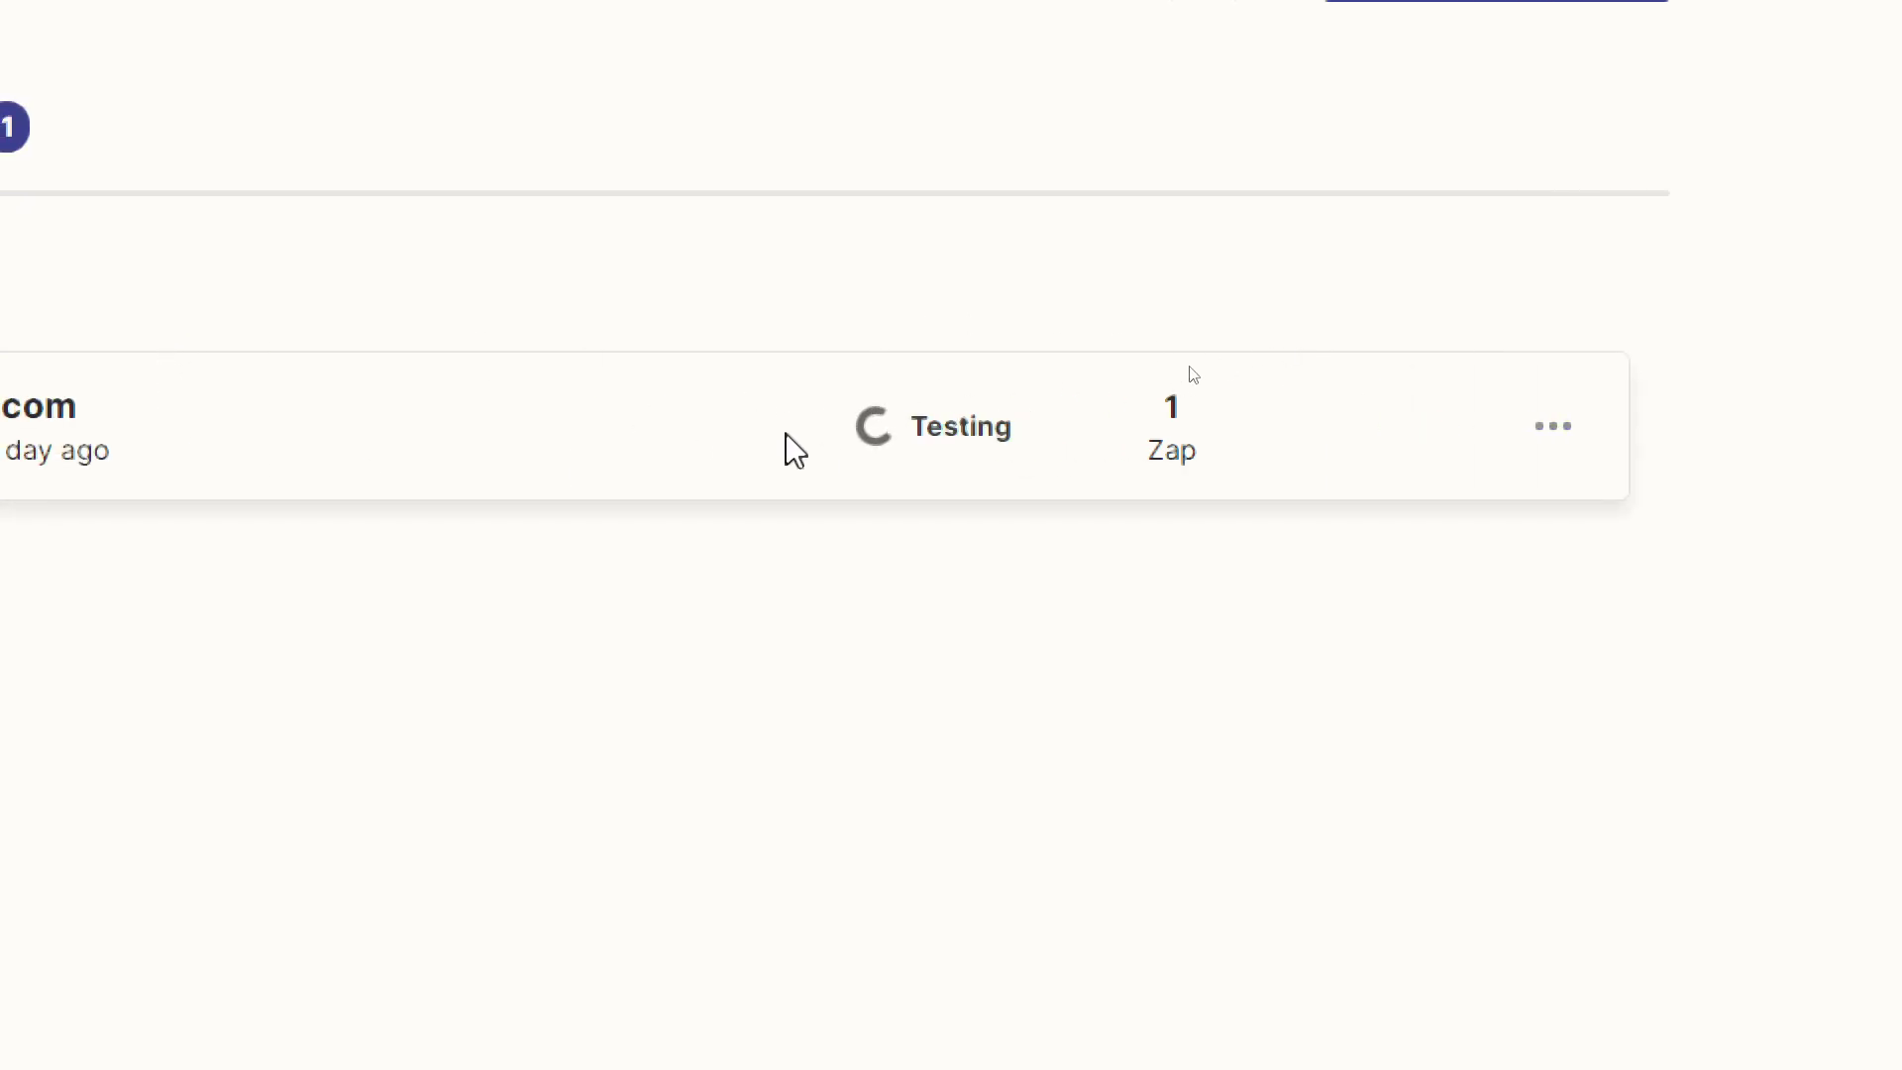
drag(1040, 428, 832, 445)
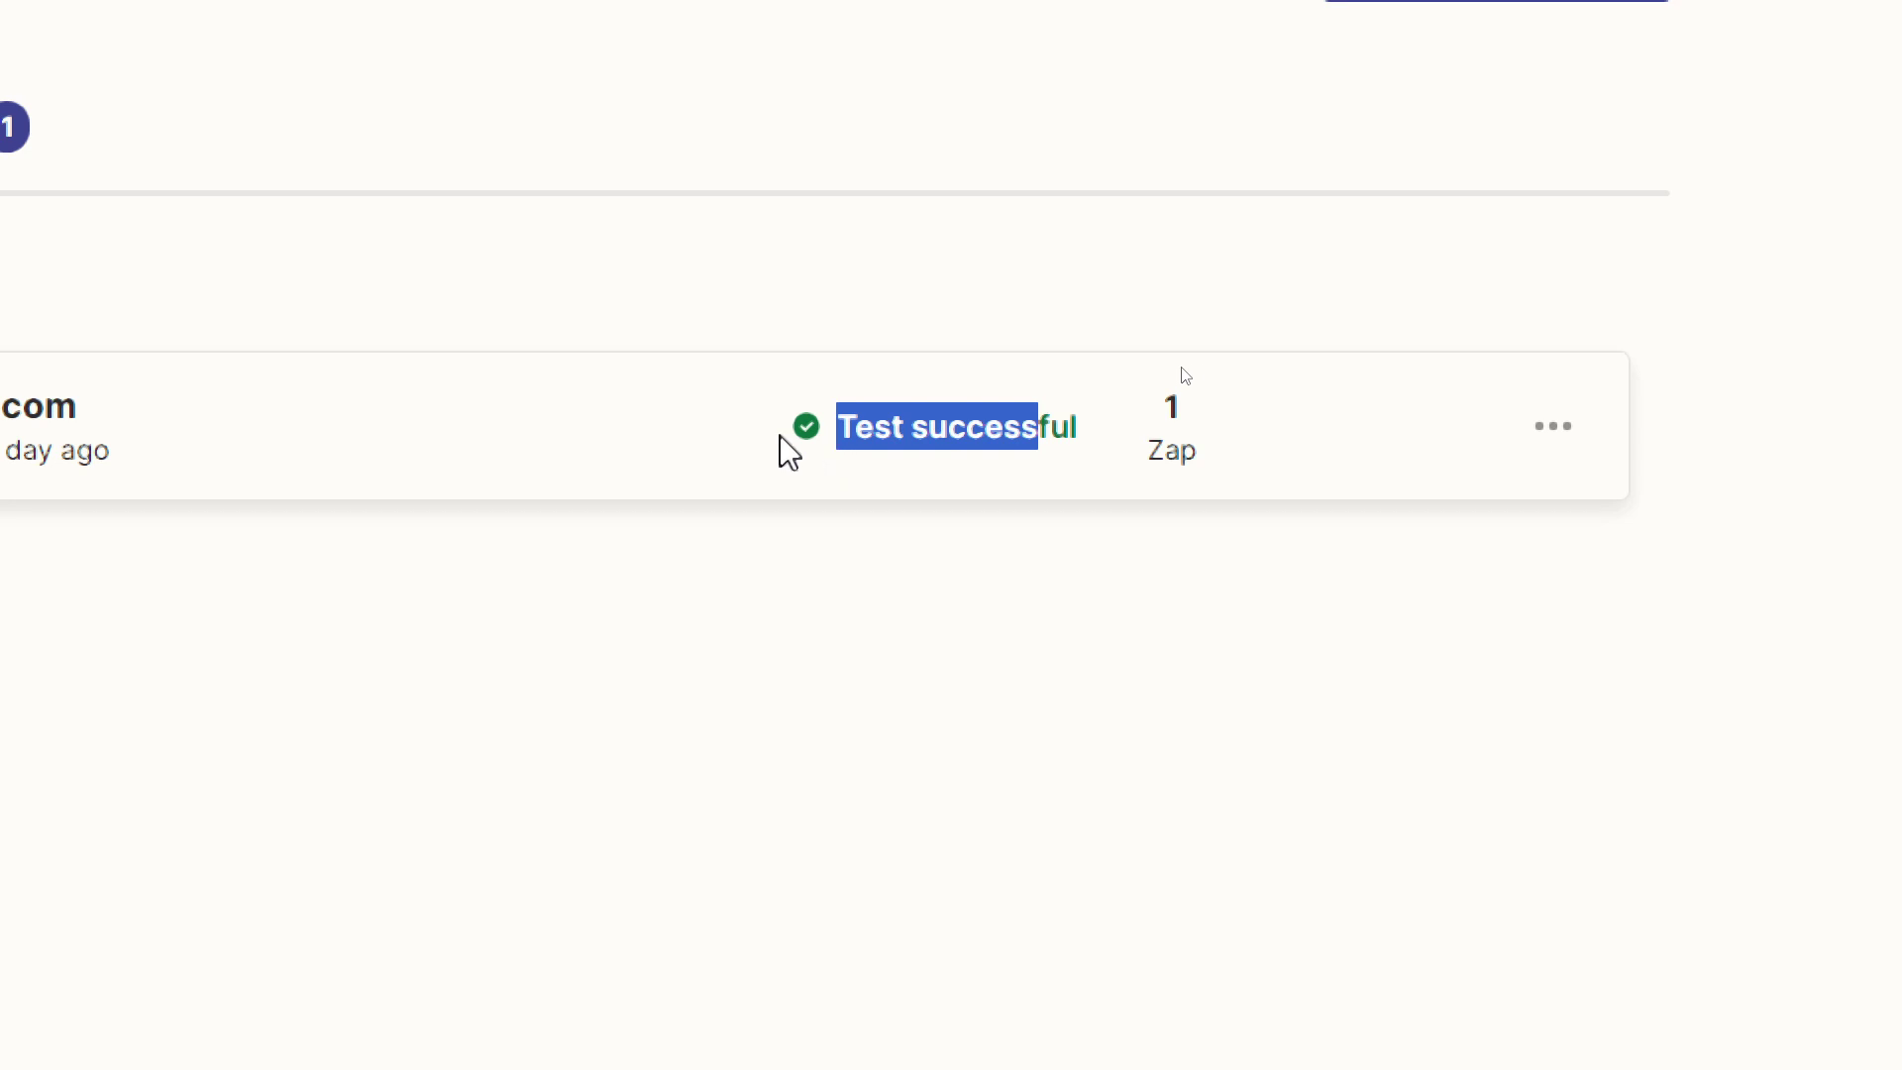
click(972, 436)
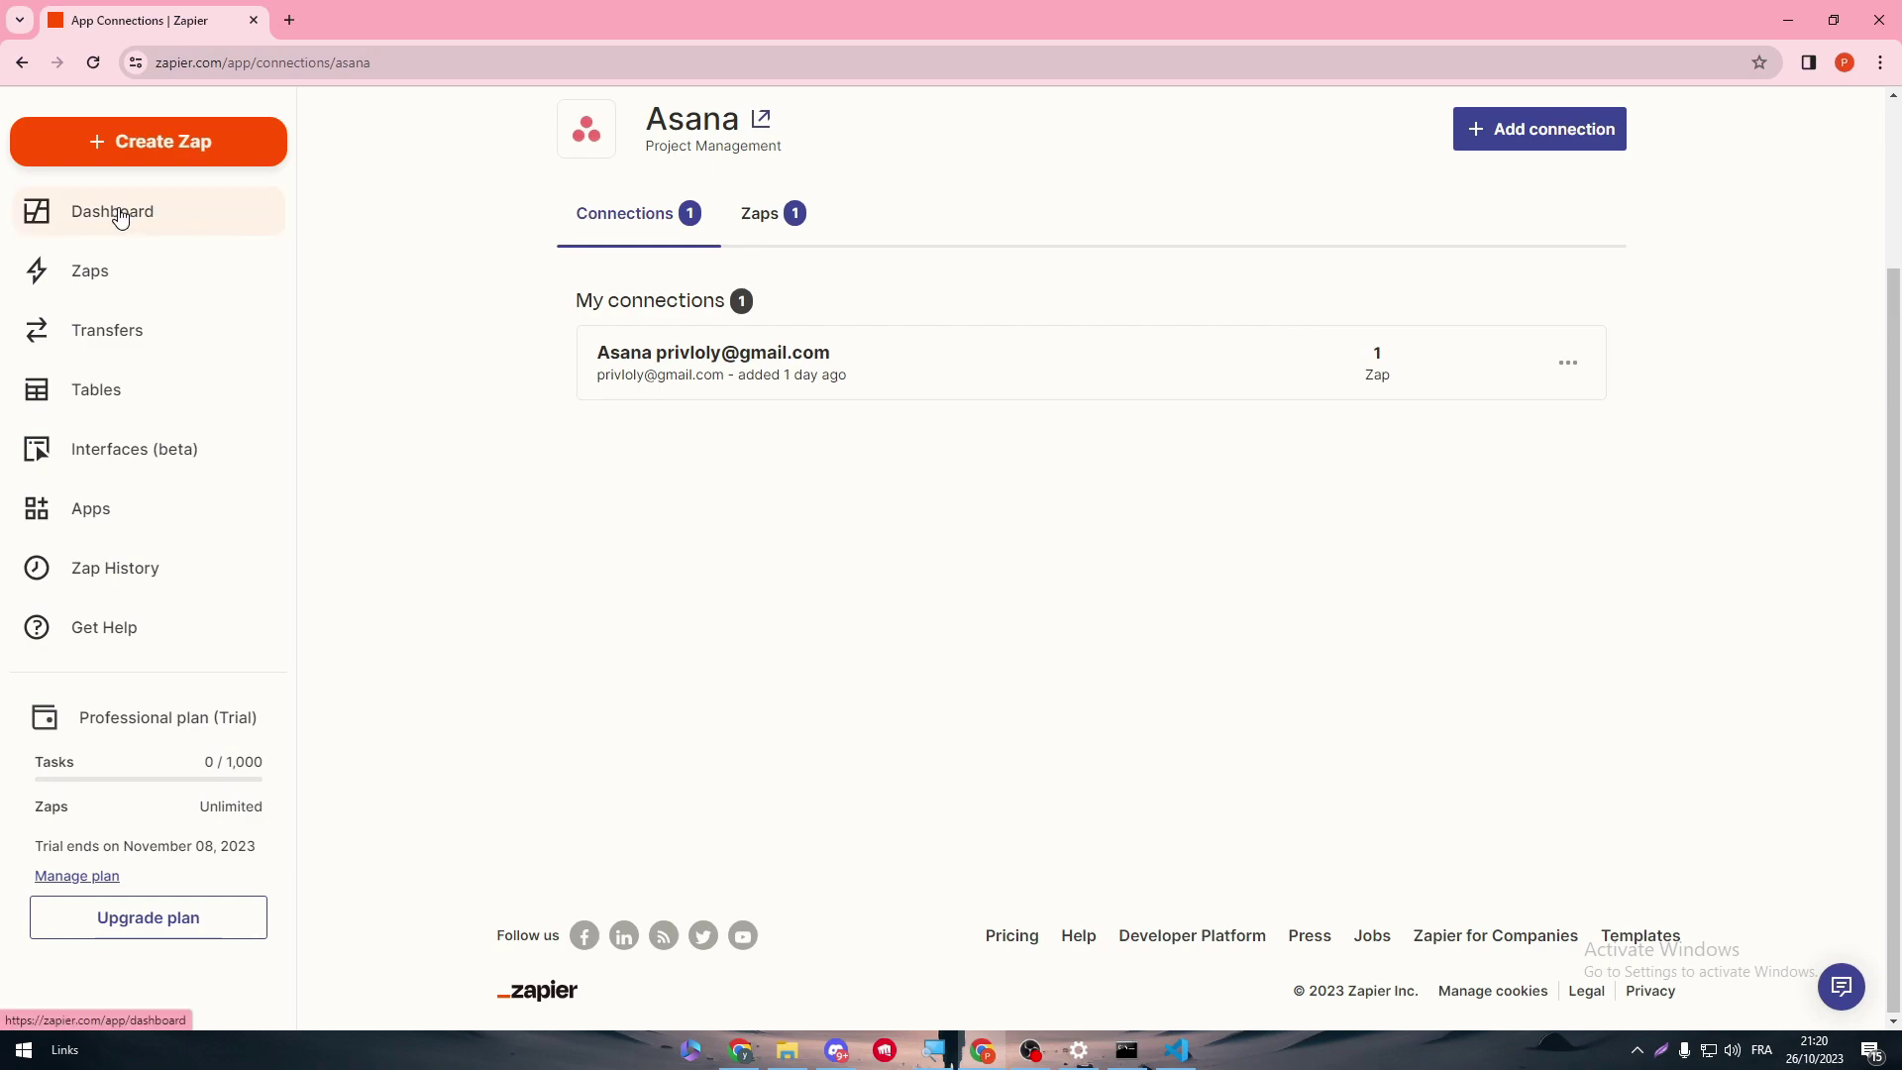
scroll(429, 149, up, 2)
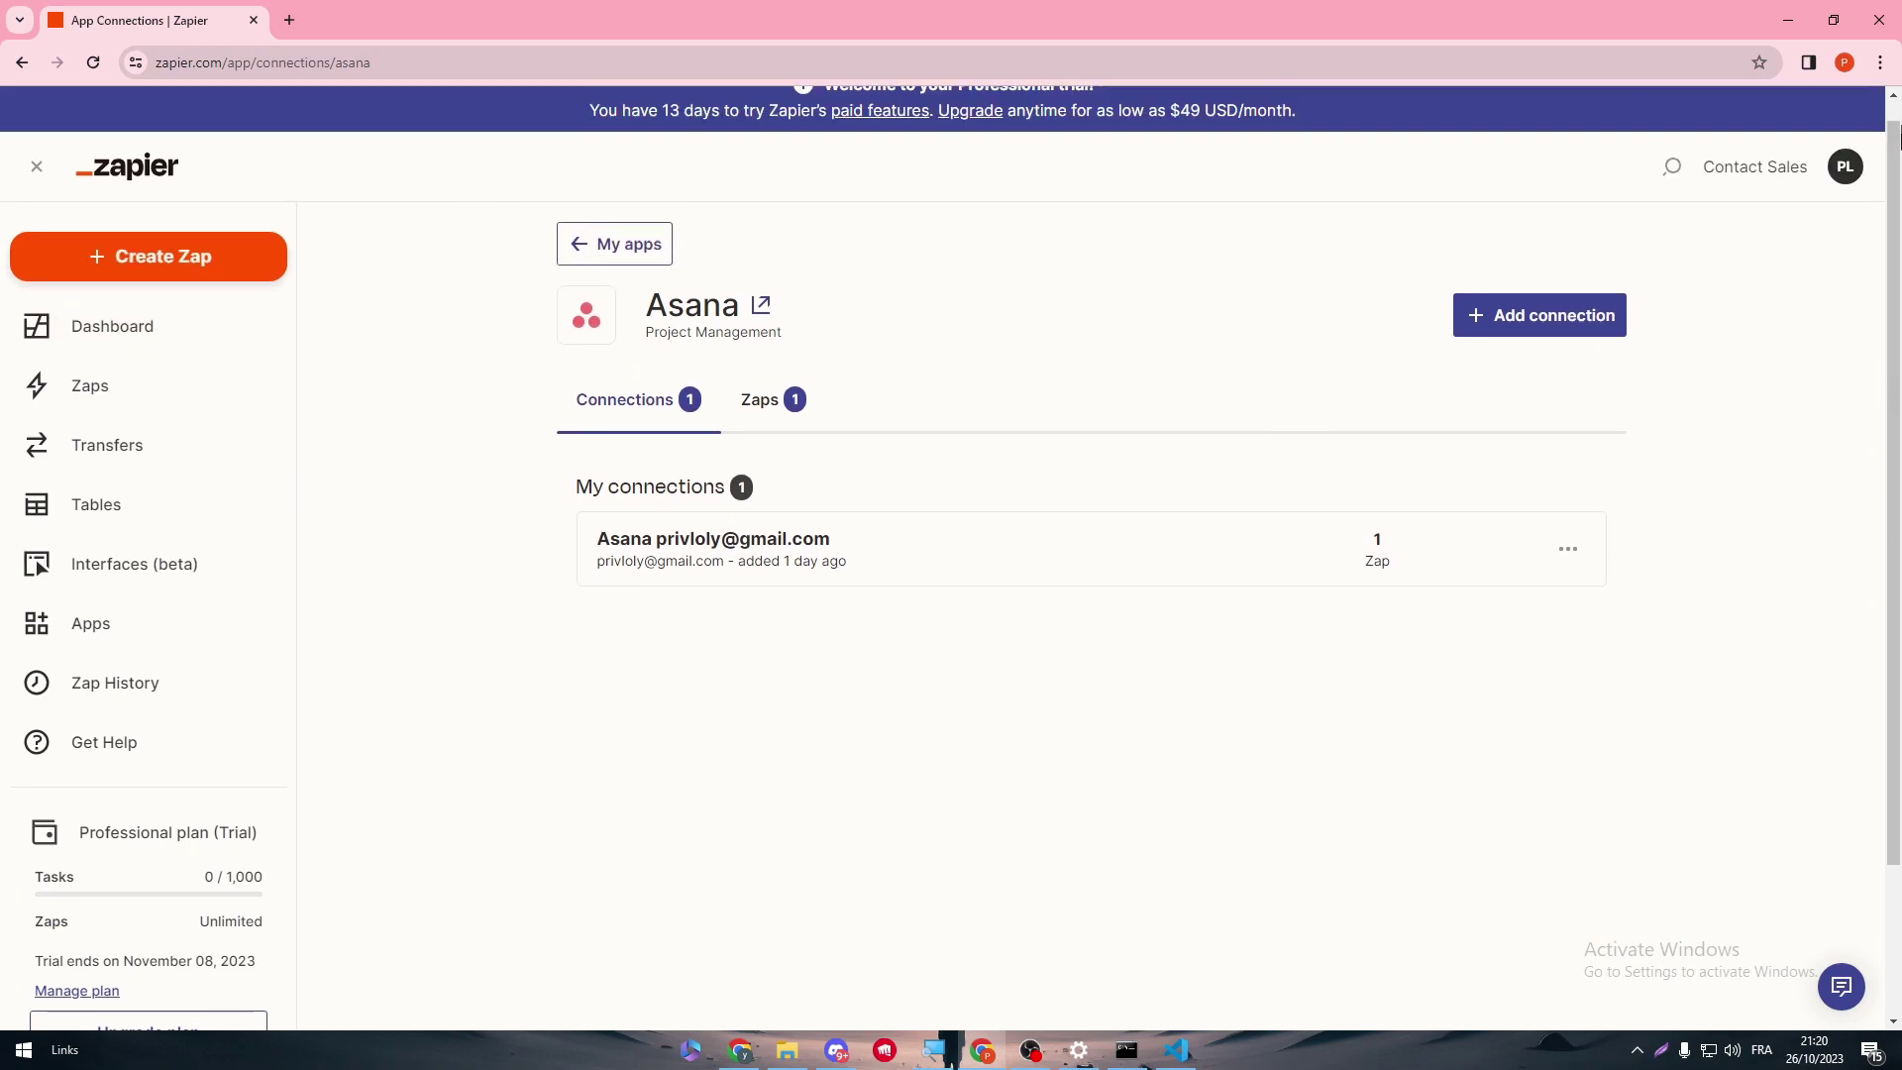
- Return to My apps and start a new Untitled Zap with Create Zap
click(607, 260)
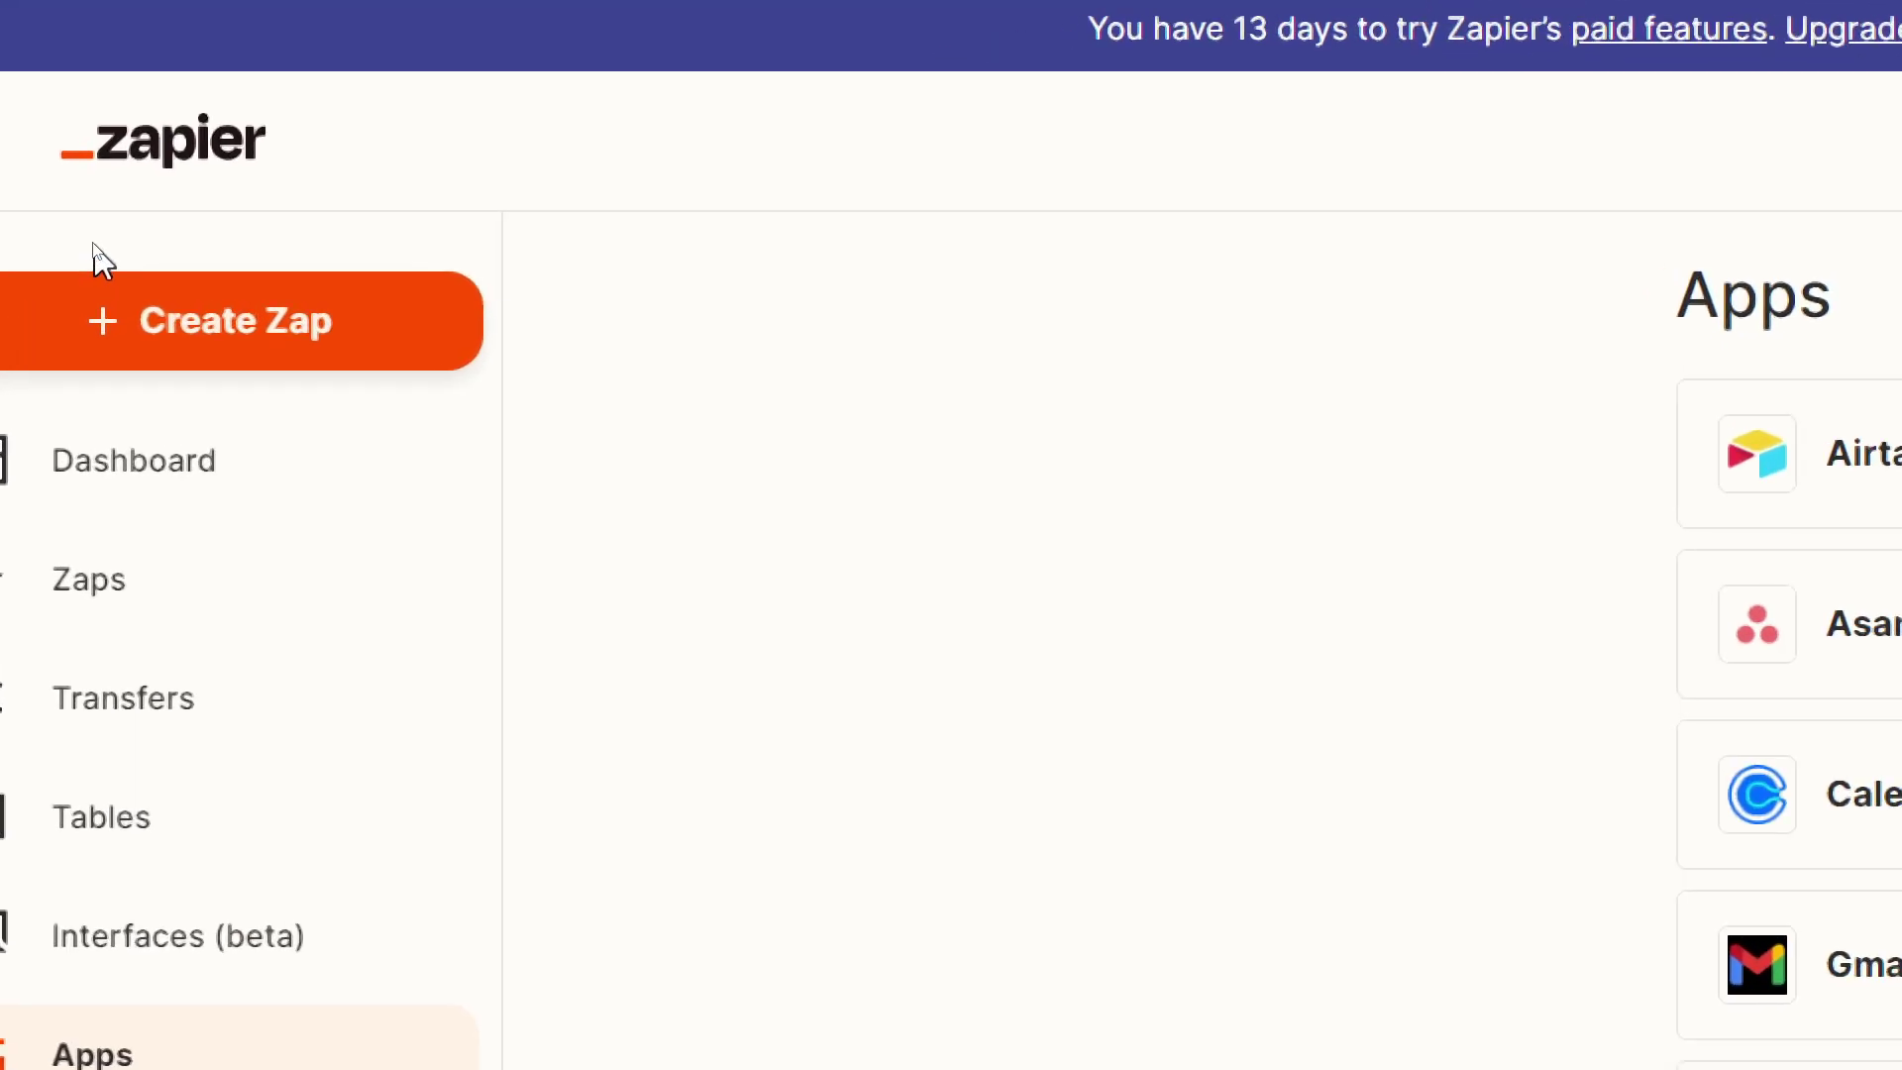
click(327, 331)
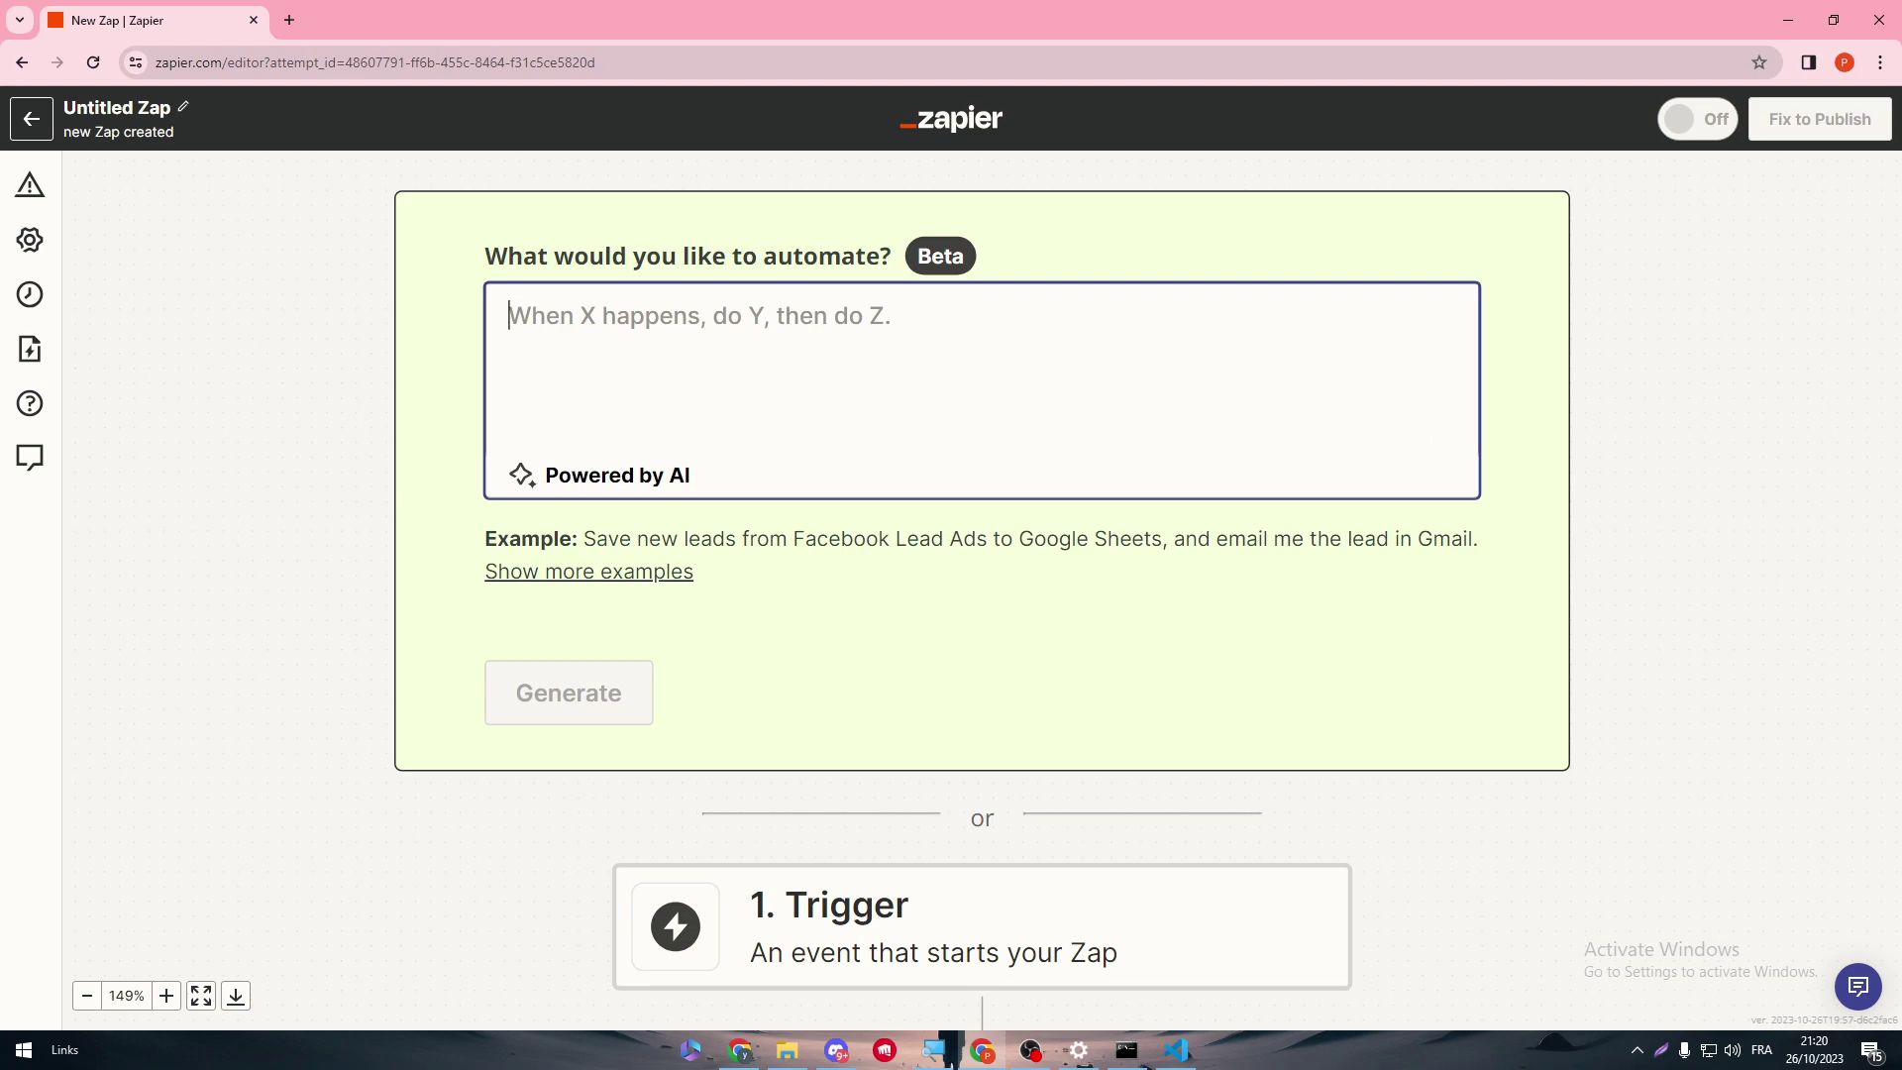
- Describe a WordPress-order-to-ChatGPT HTML table website automation in the AI prompt and generate a draft
text(when ever a client comes )
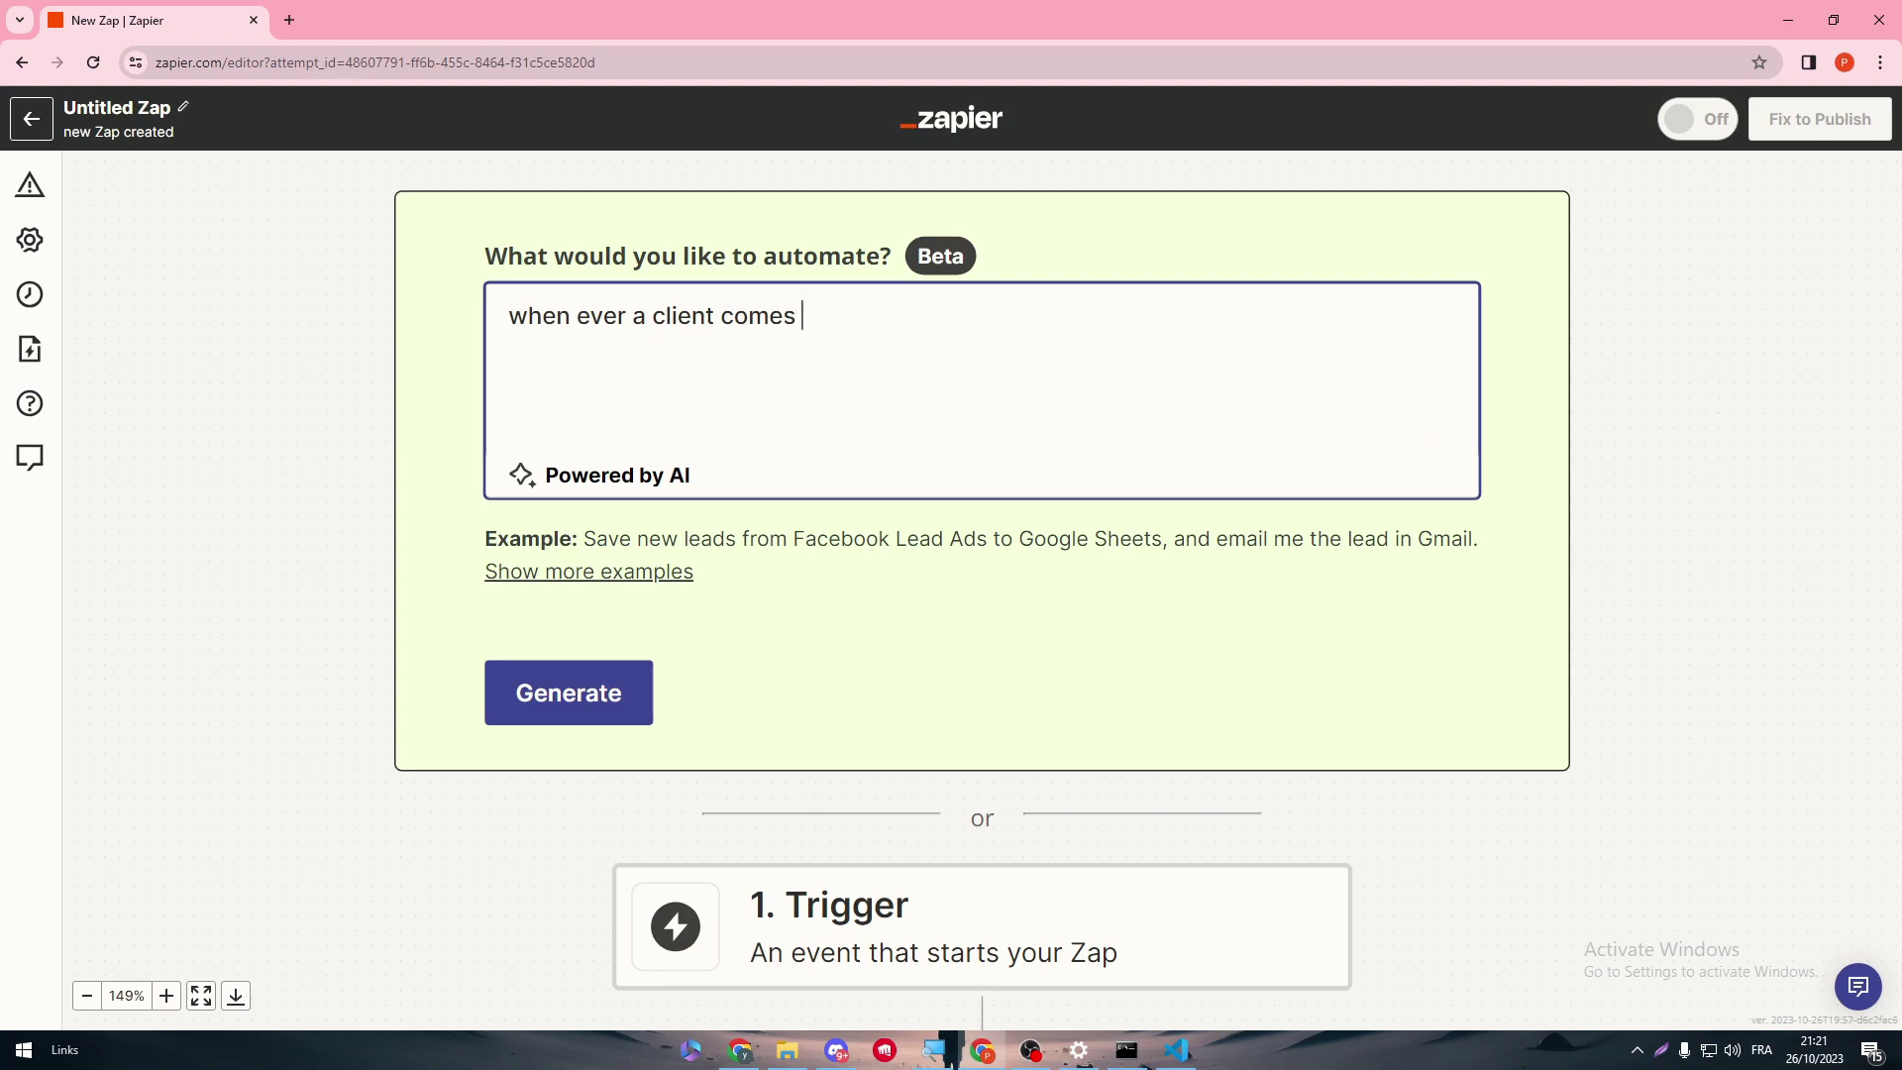
text(to wordpress and orders)
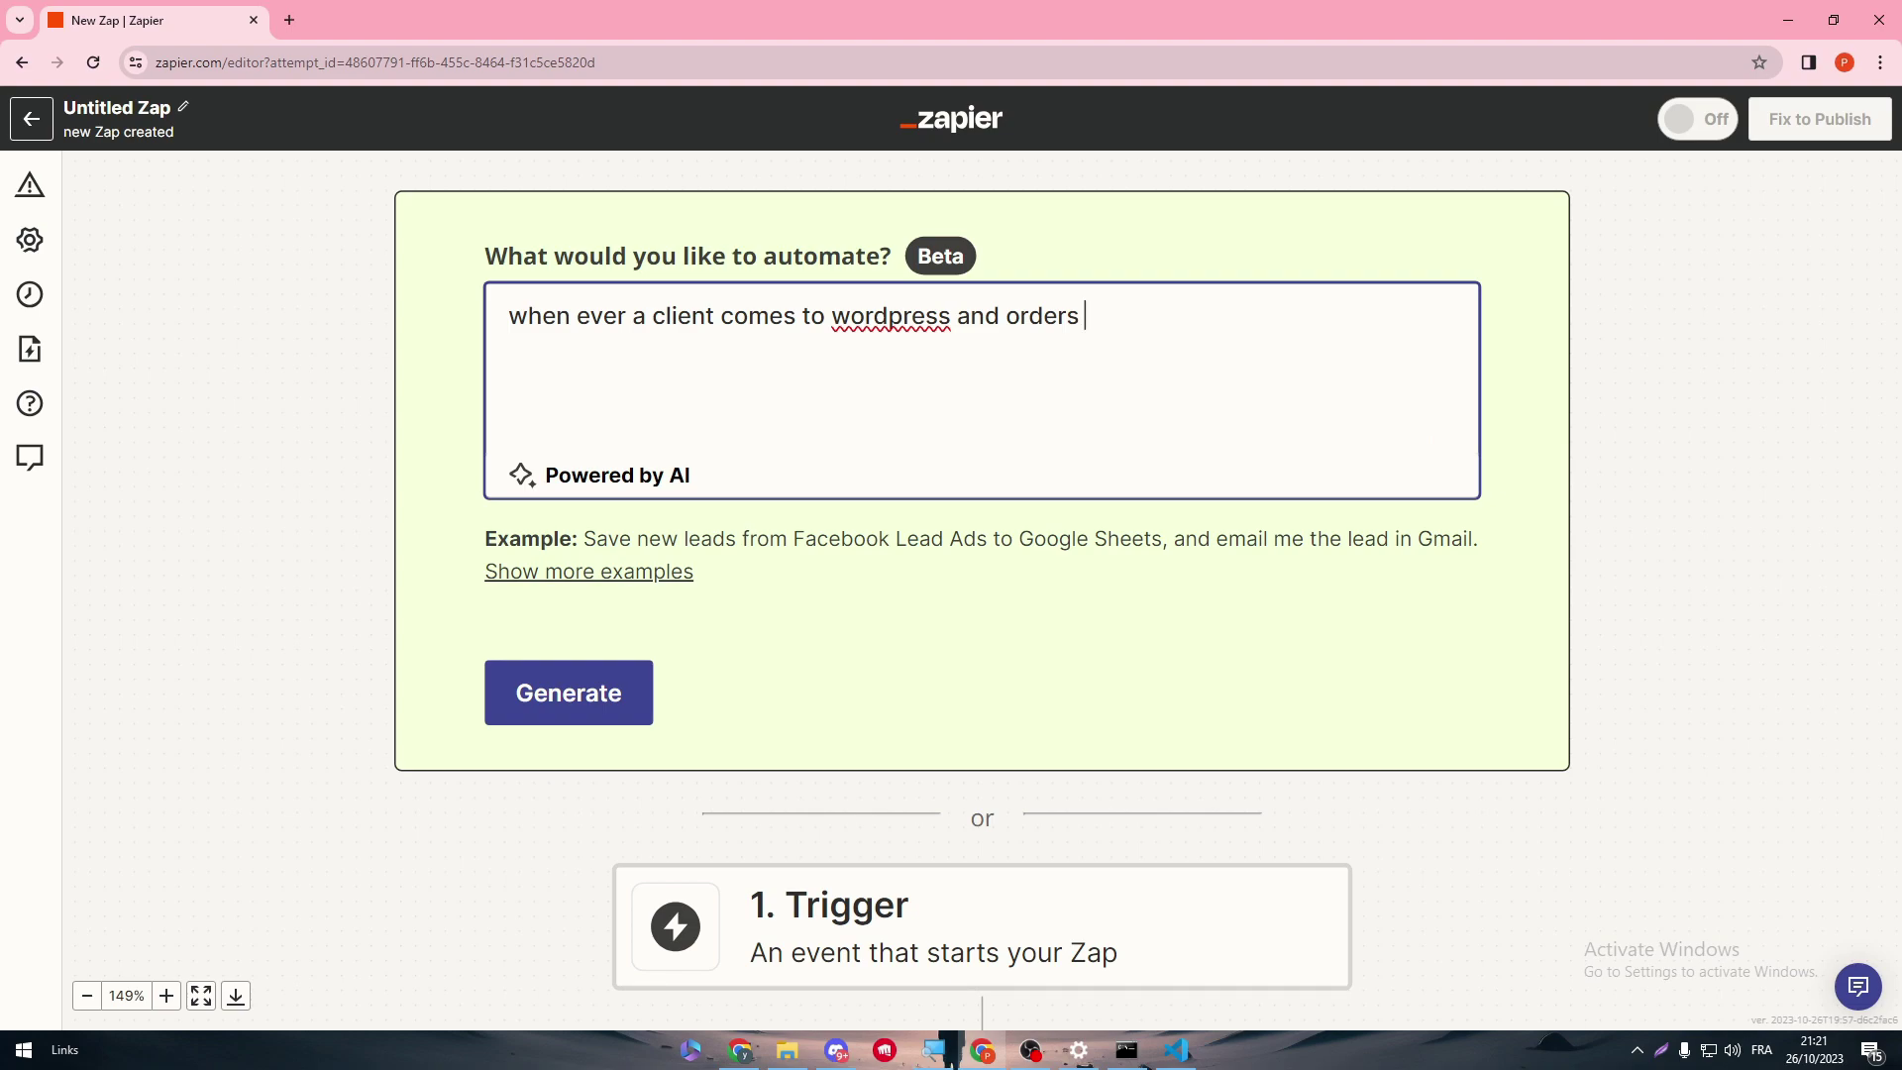
text(create a html website with table describing )
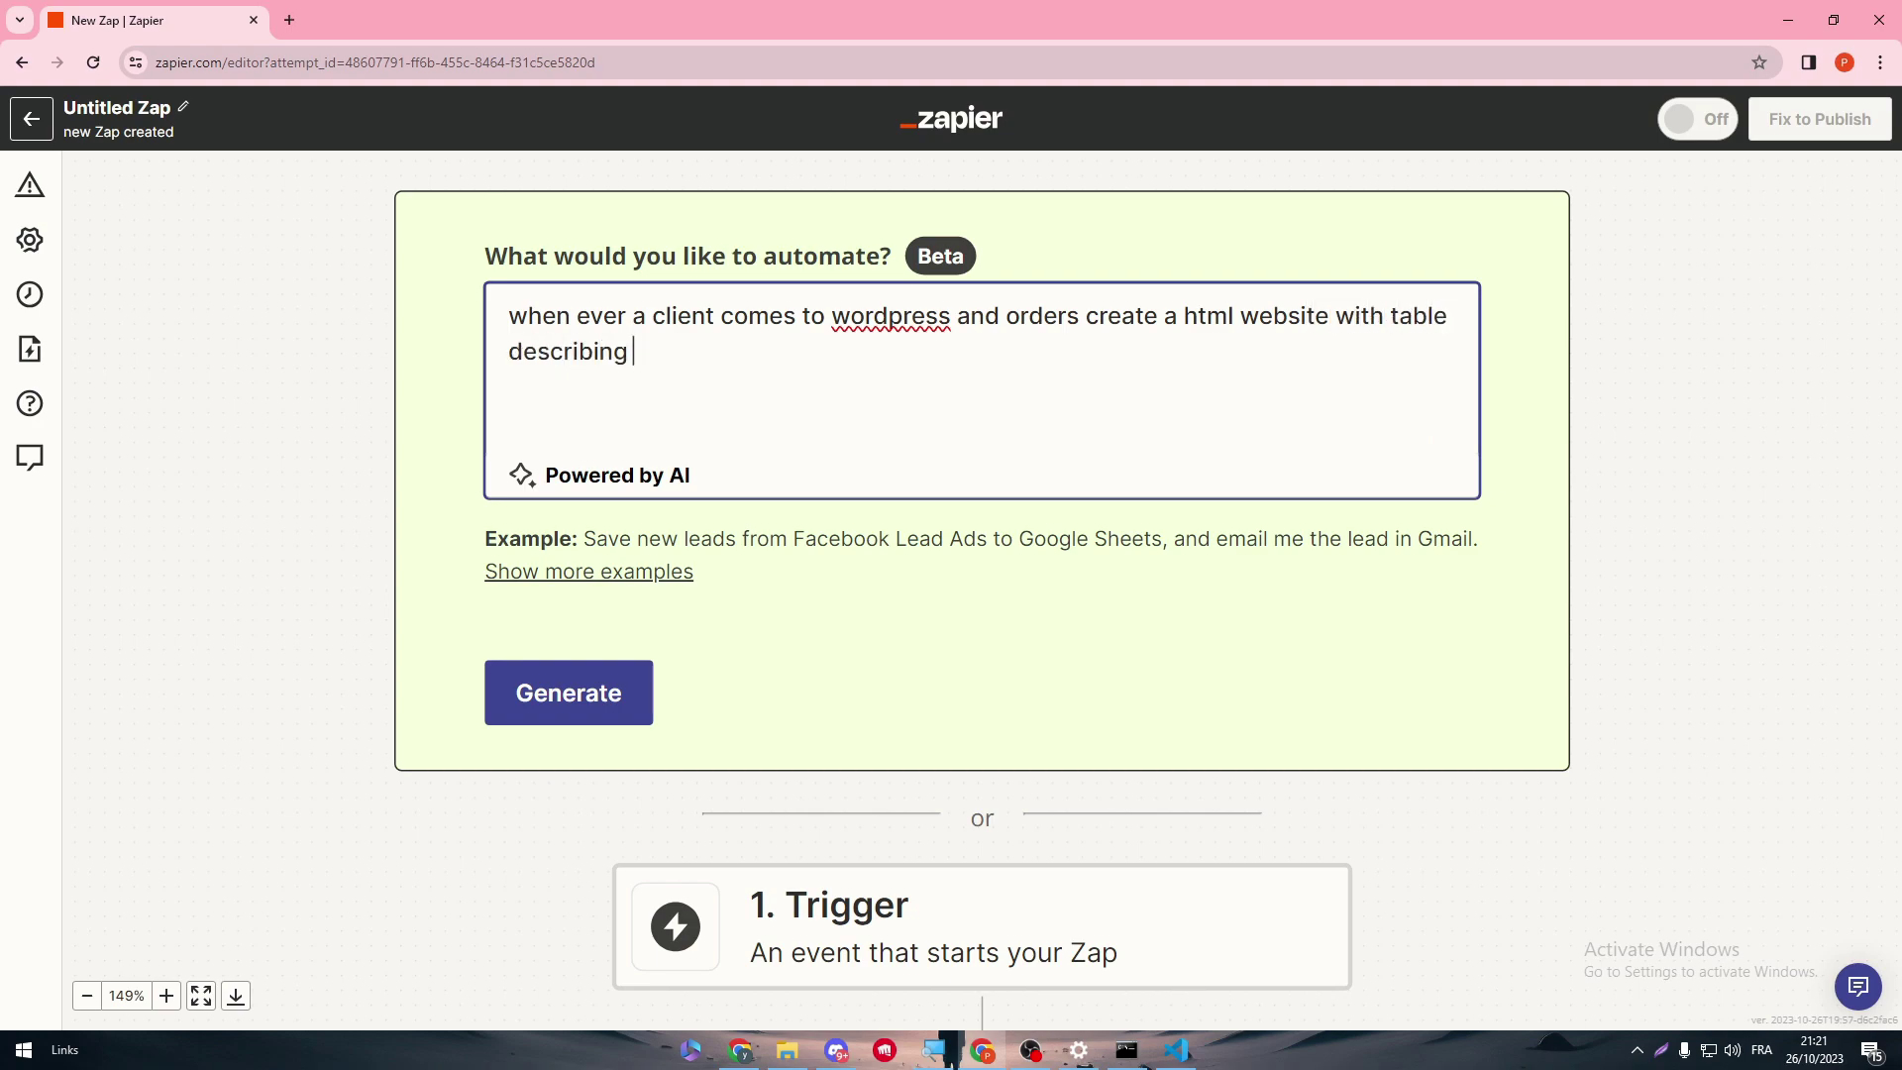
text(the details using chatgpt)
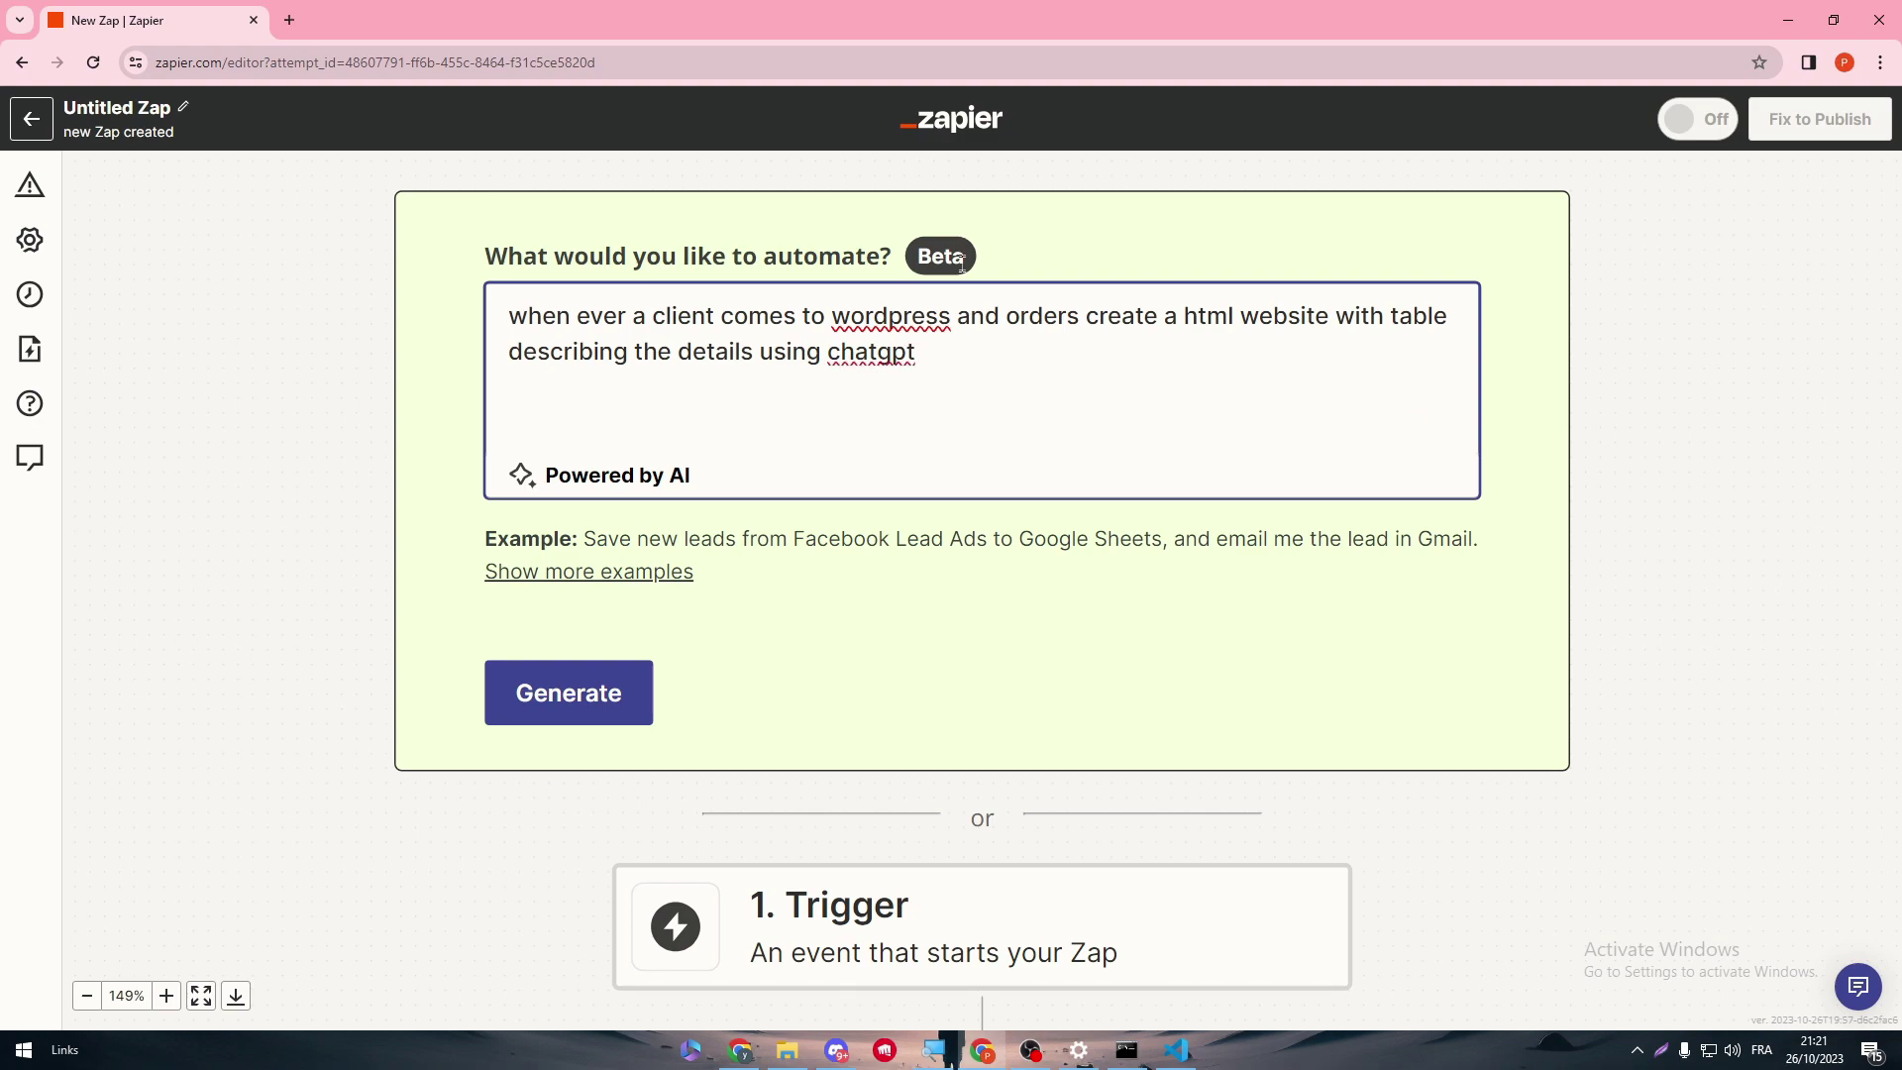
click(595, 717)
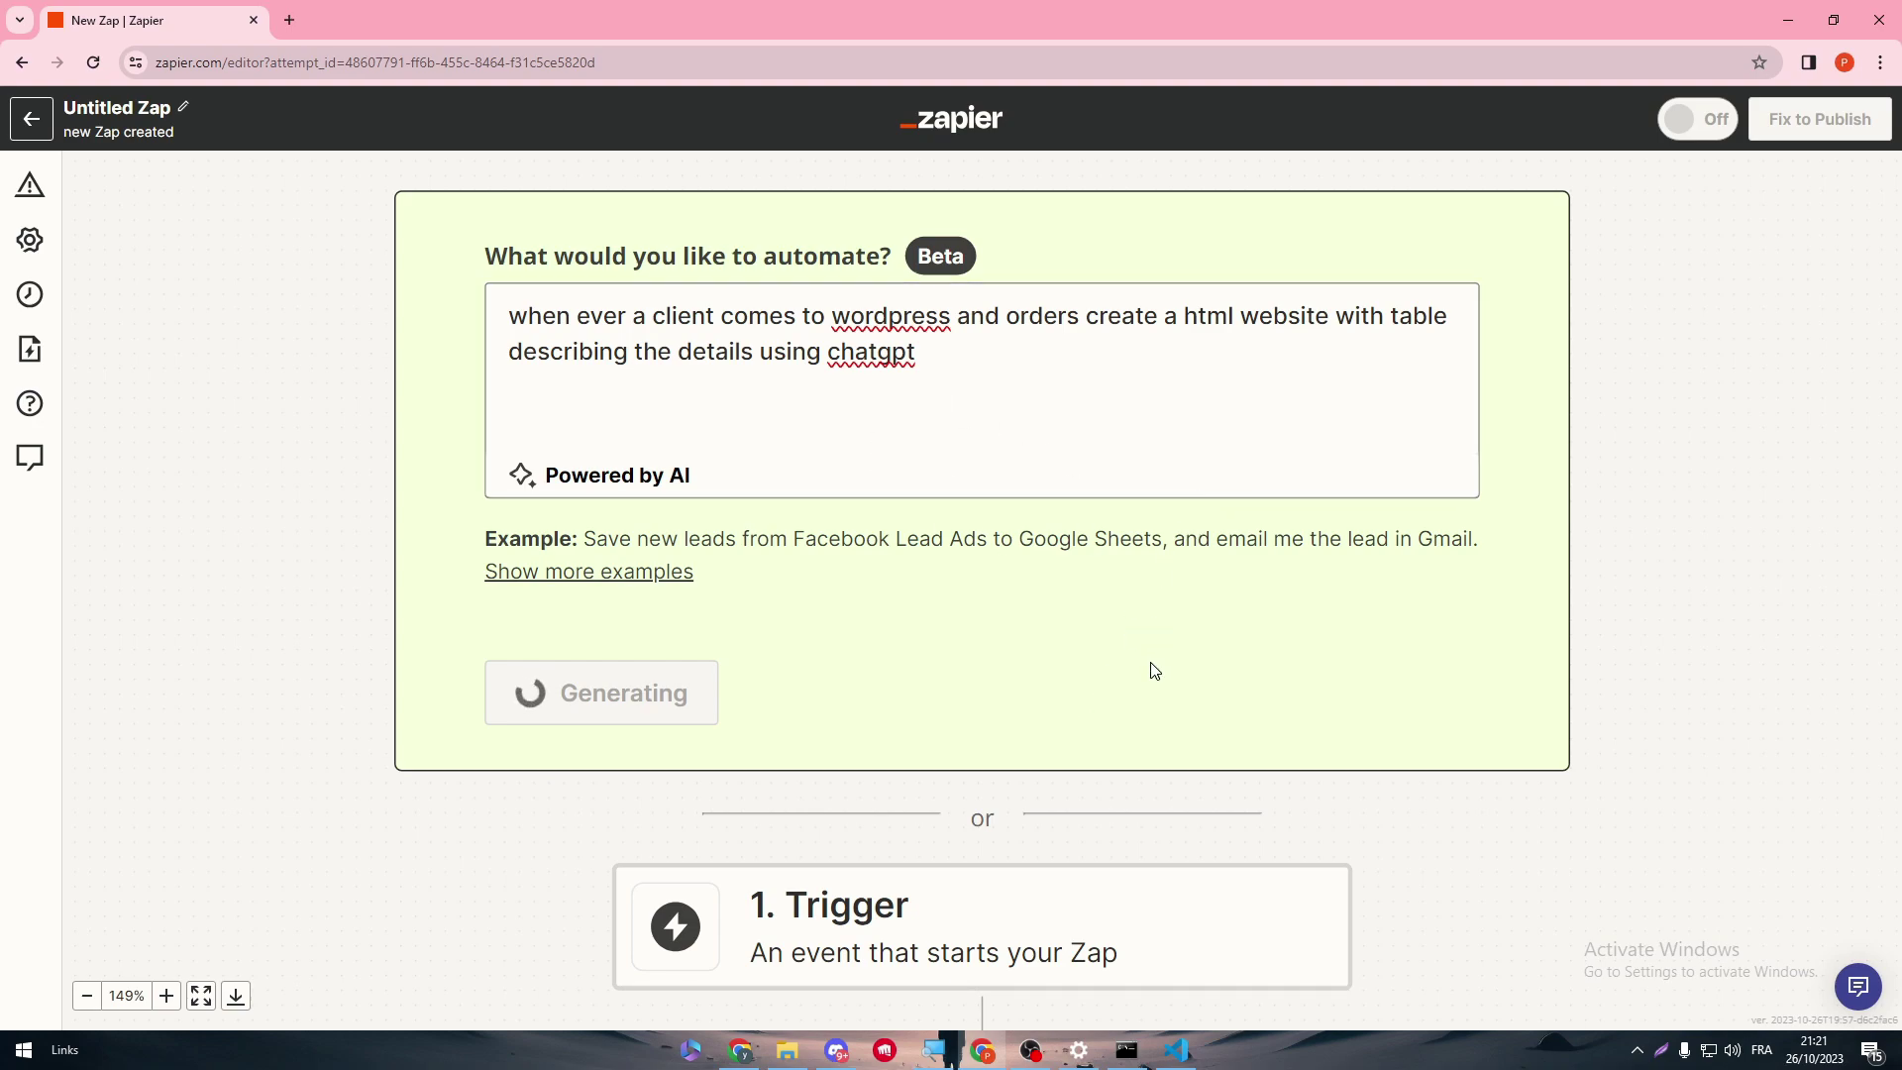
- Review the prompt's WordPress and ChatGPT wording alongside the unsupported-app notices
double_click(838, 319)
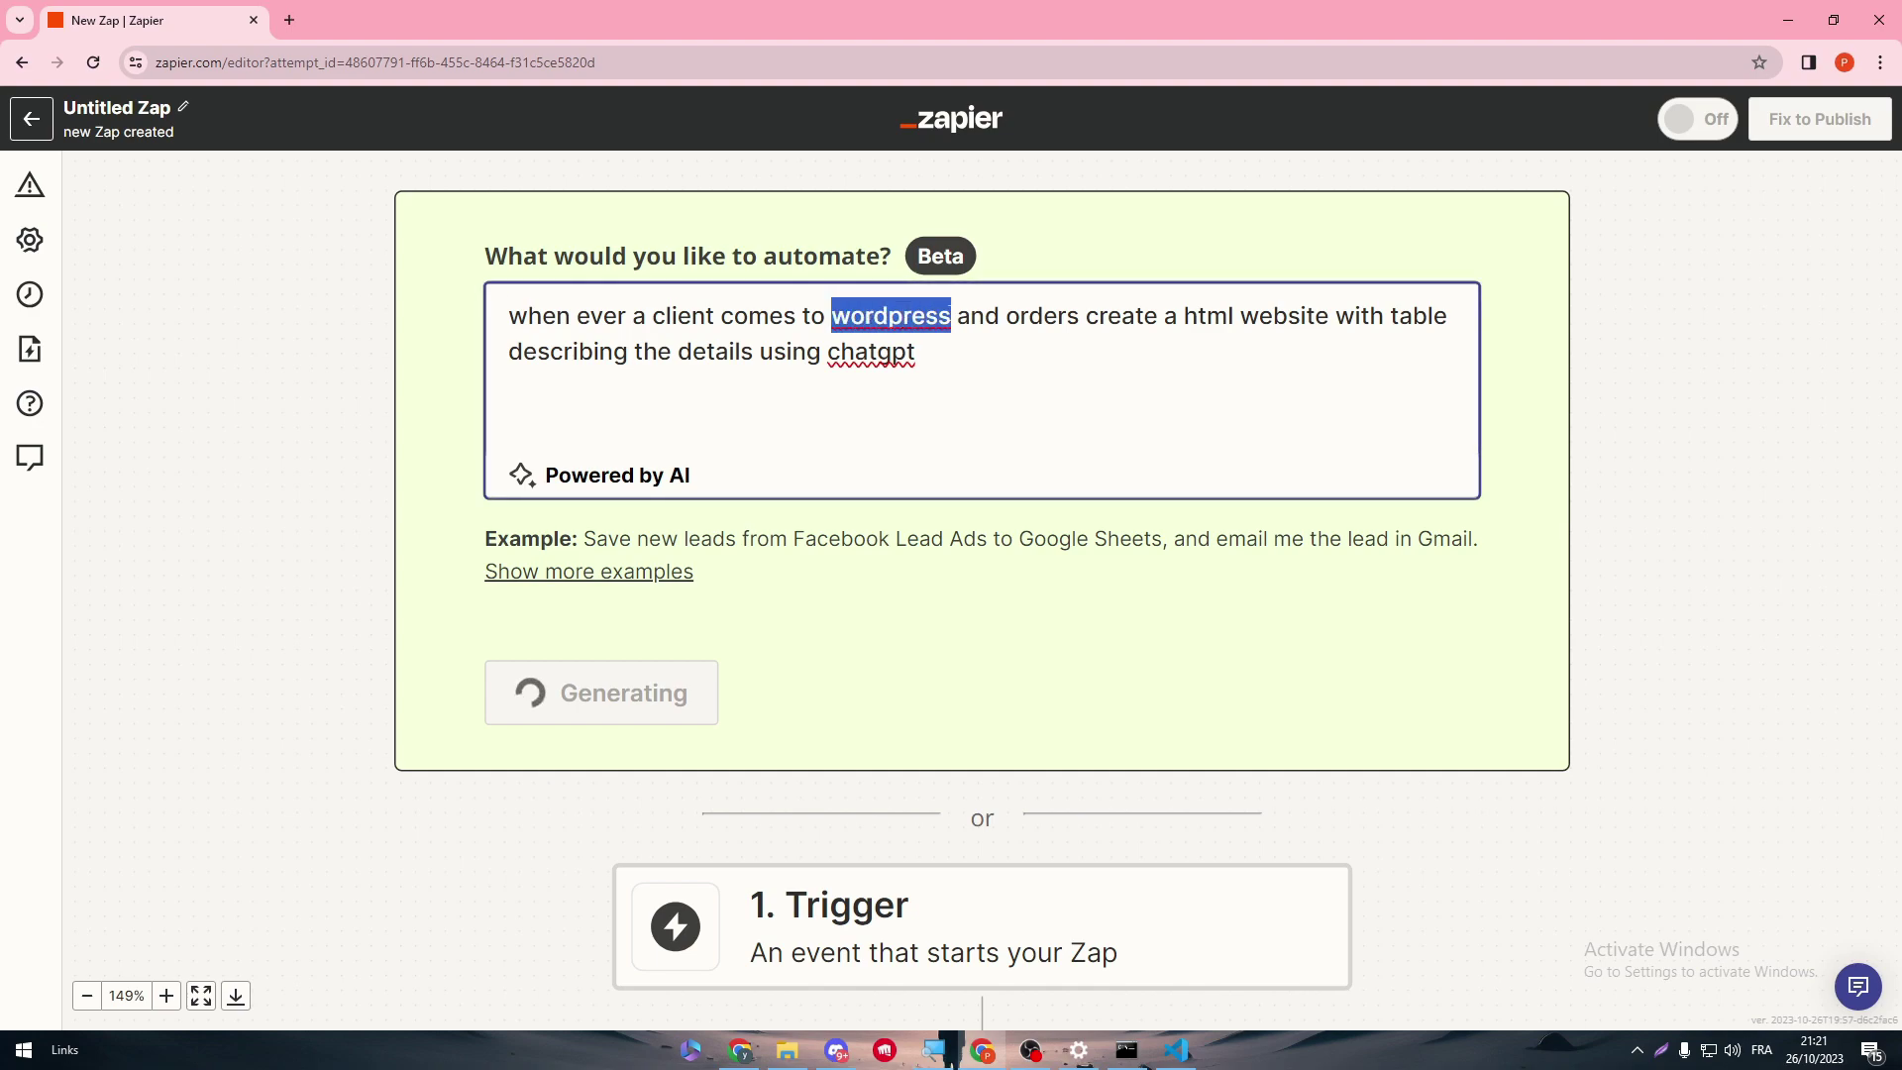
double_click(892, 353)
double_click(842, 318)
drag(915, 355, 840, 353)
double_click(887, 353)
double_click(890, 317)
click(916, 354)
double_click(837, 354)
click(829, 354)
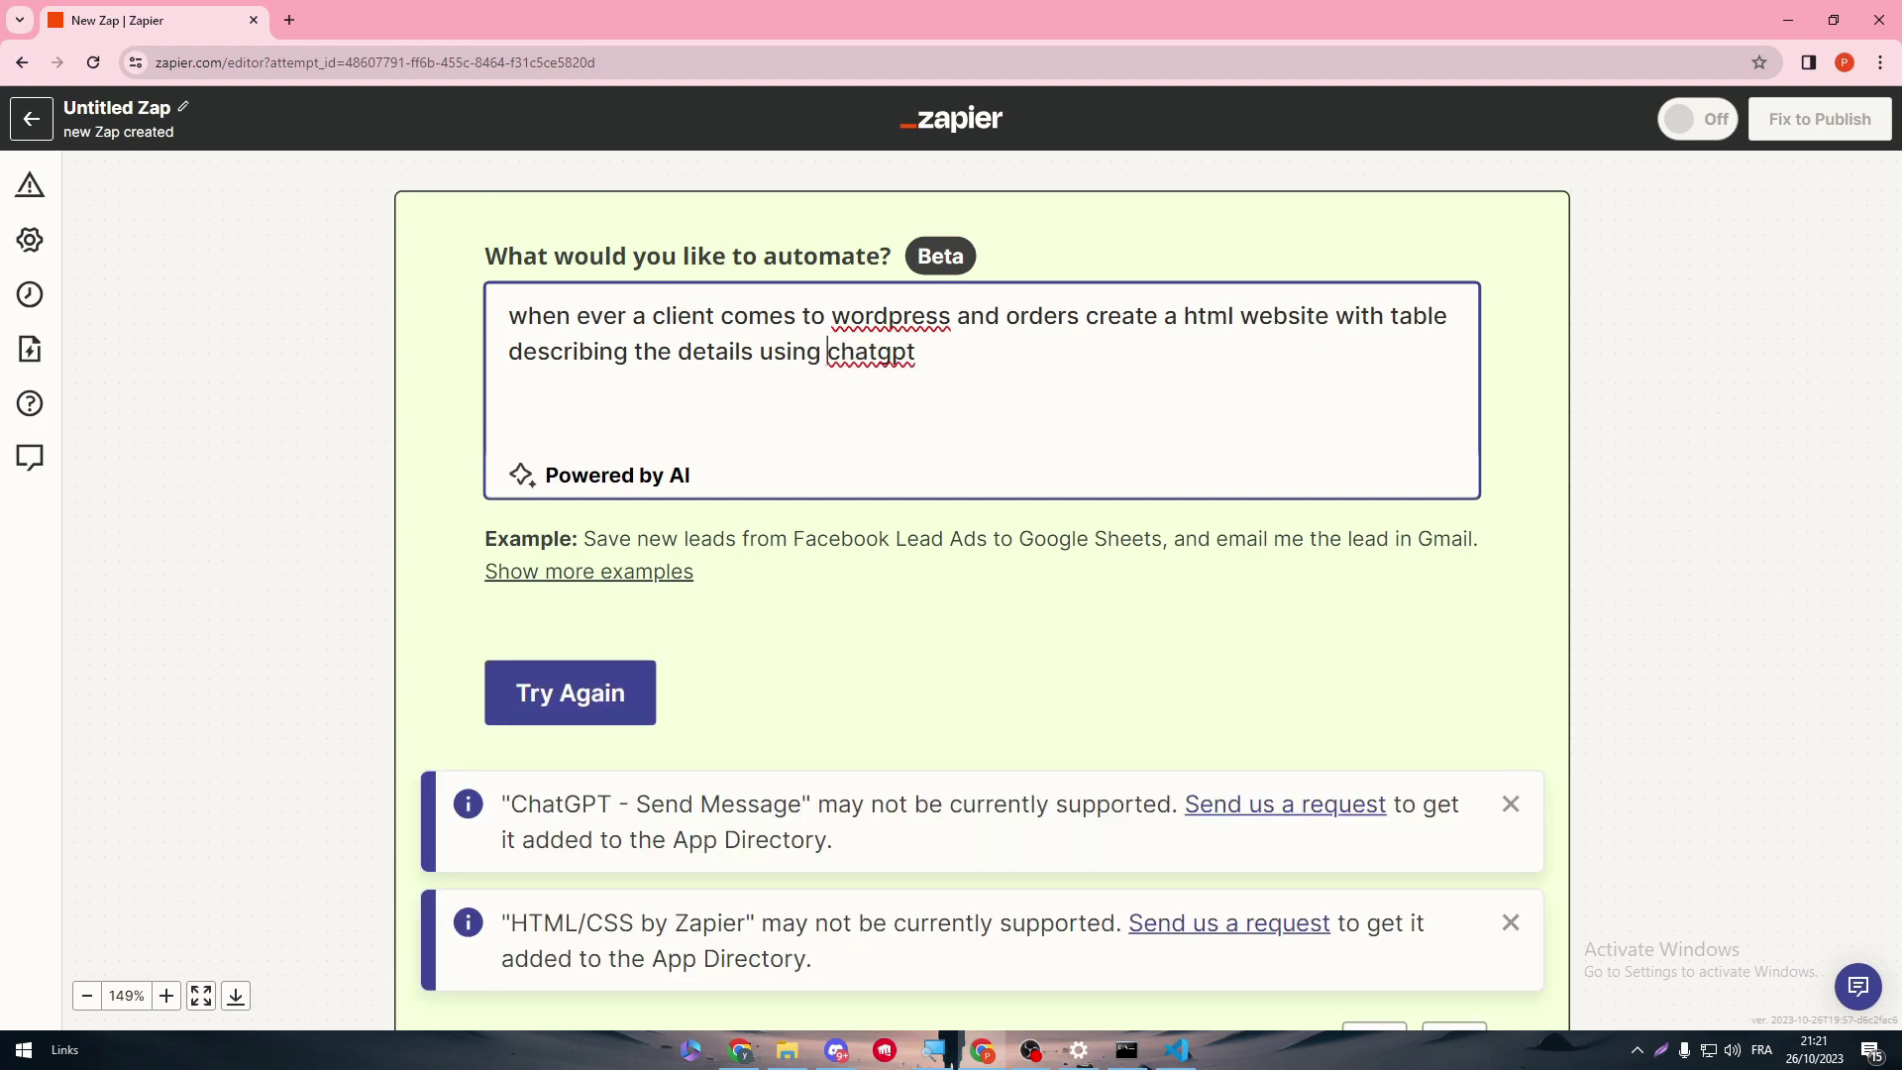
click(763, 822)
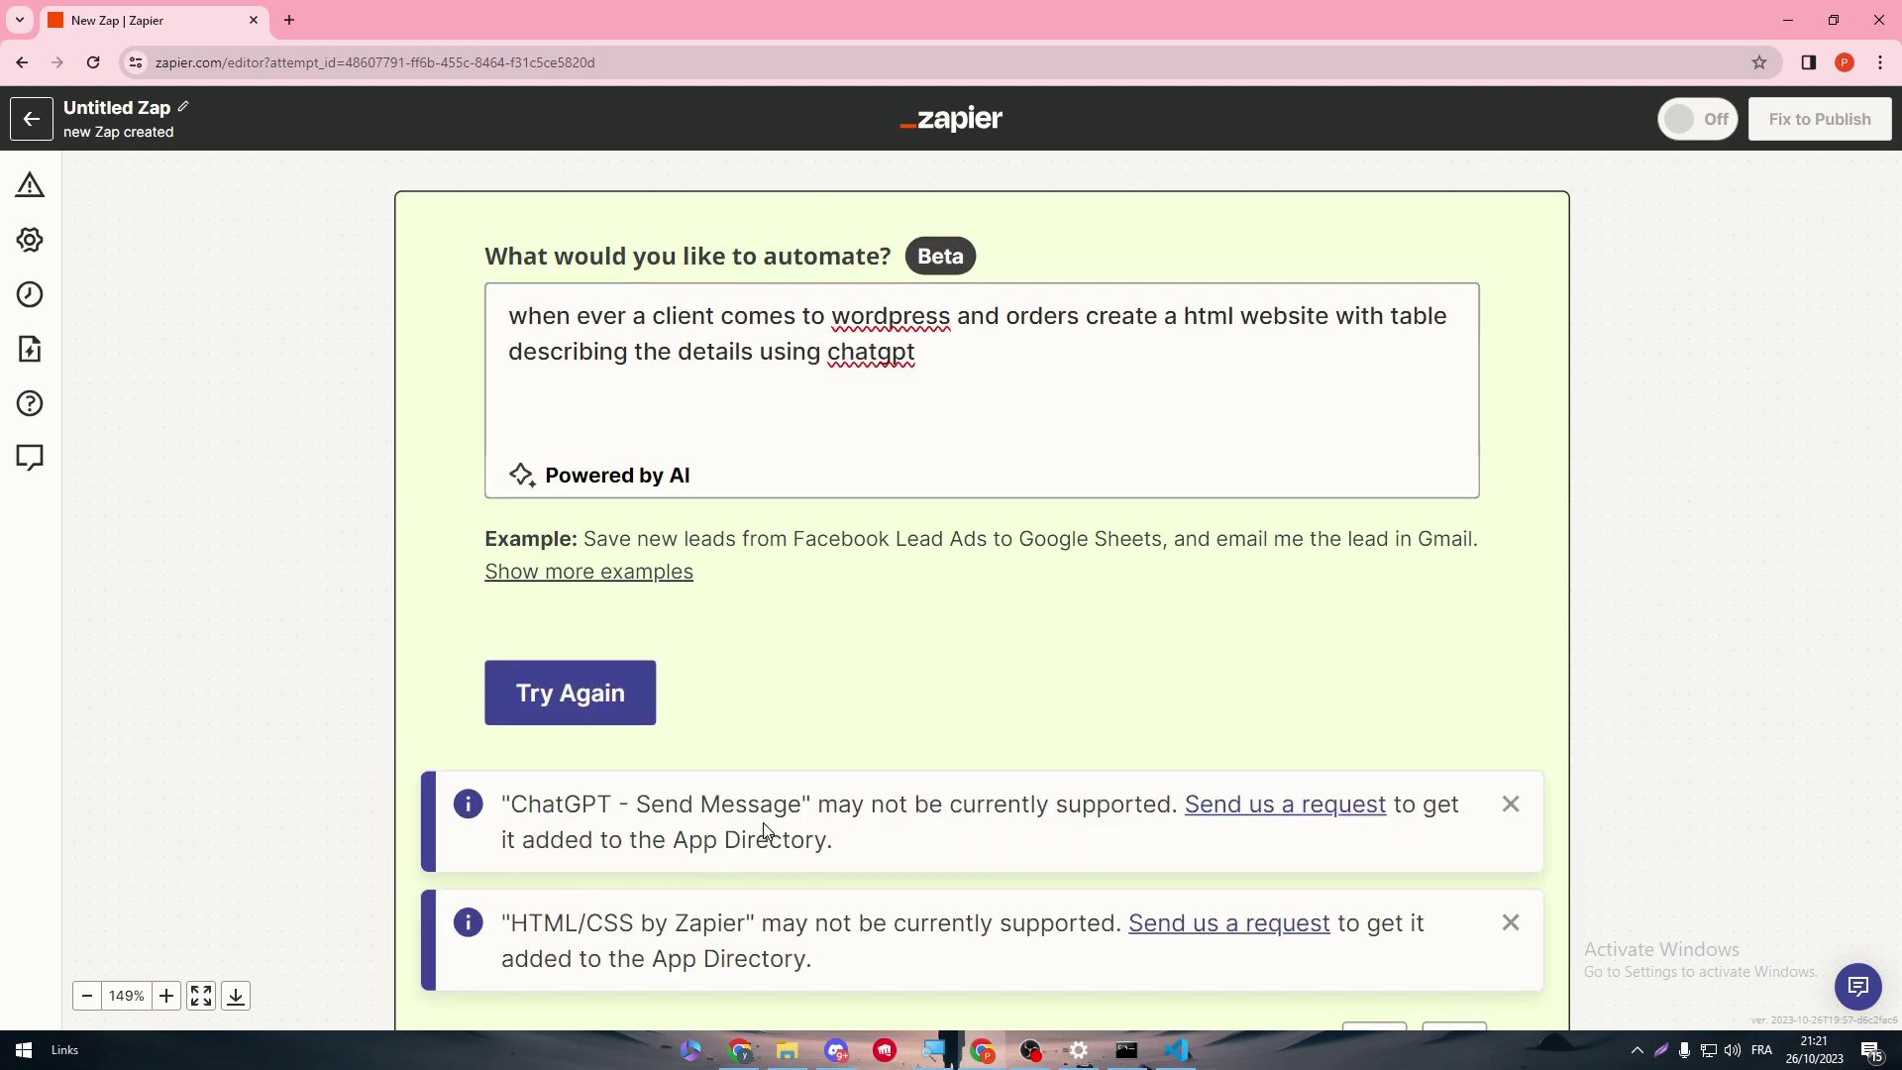
- Review the six suggested steps and load the 'Create HTML website with table for WordPress orders using ChatGPT' draft with Try it
scroll(764, 822, down, 1)
scroll(764, 823, down, 8)
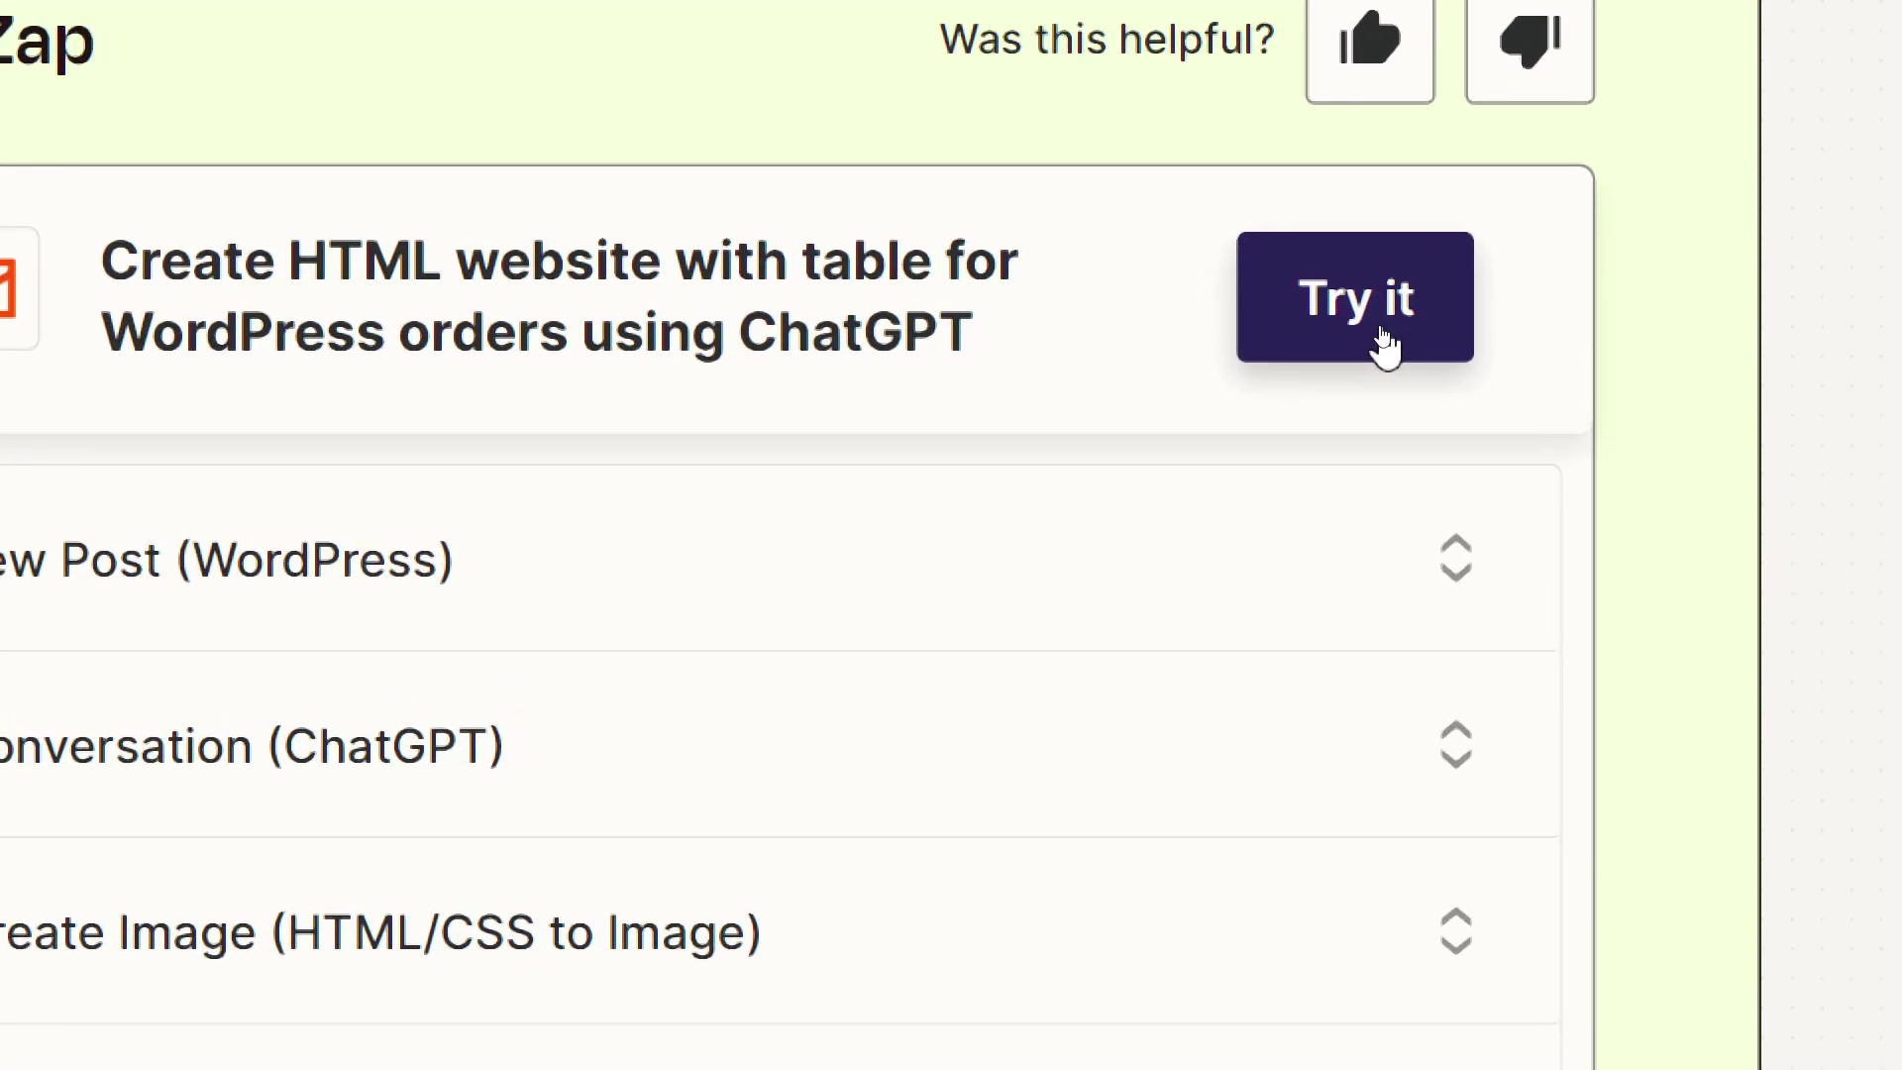
click(1380, 327)
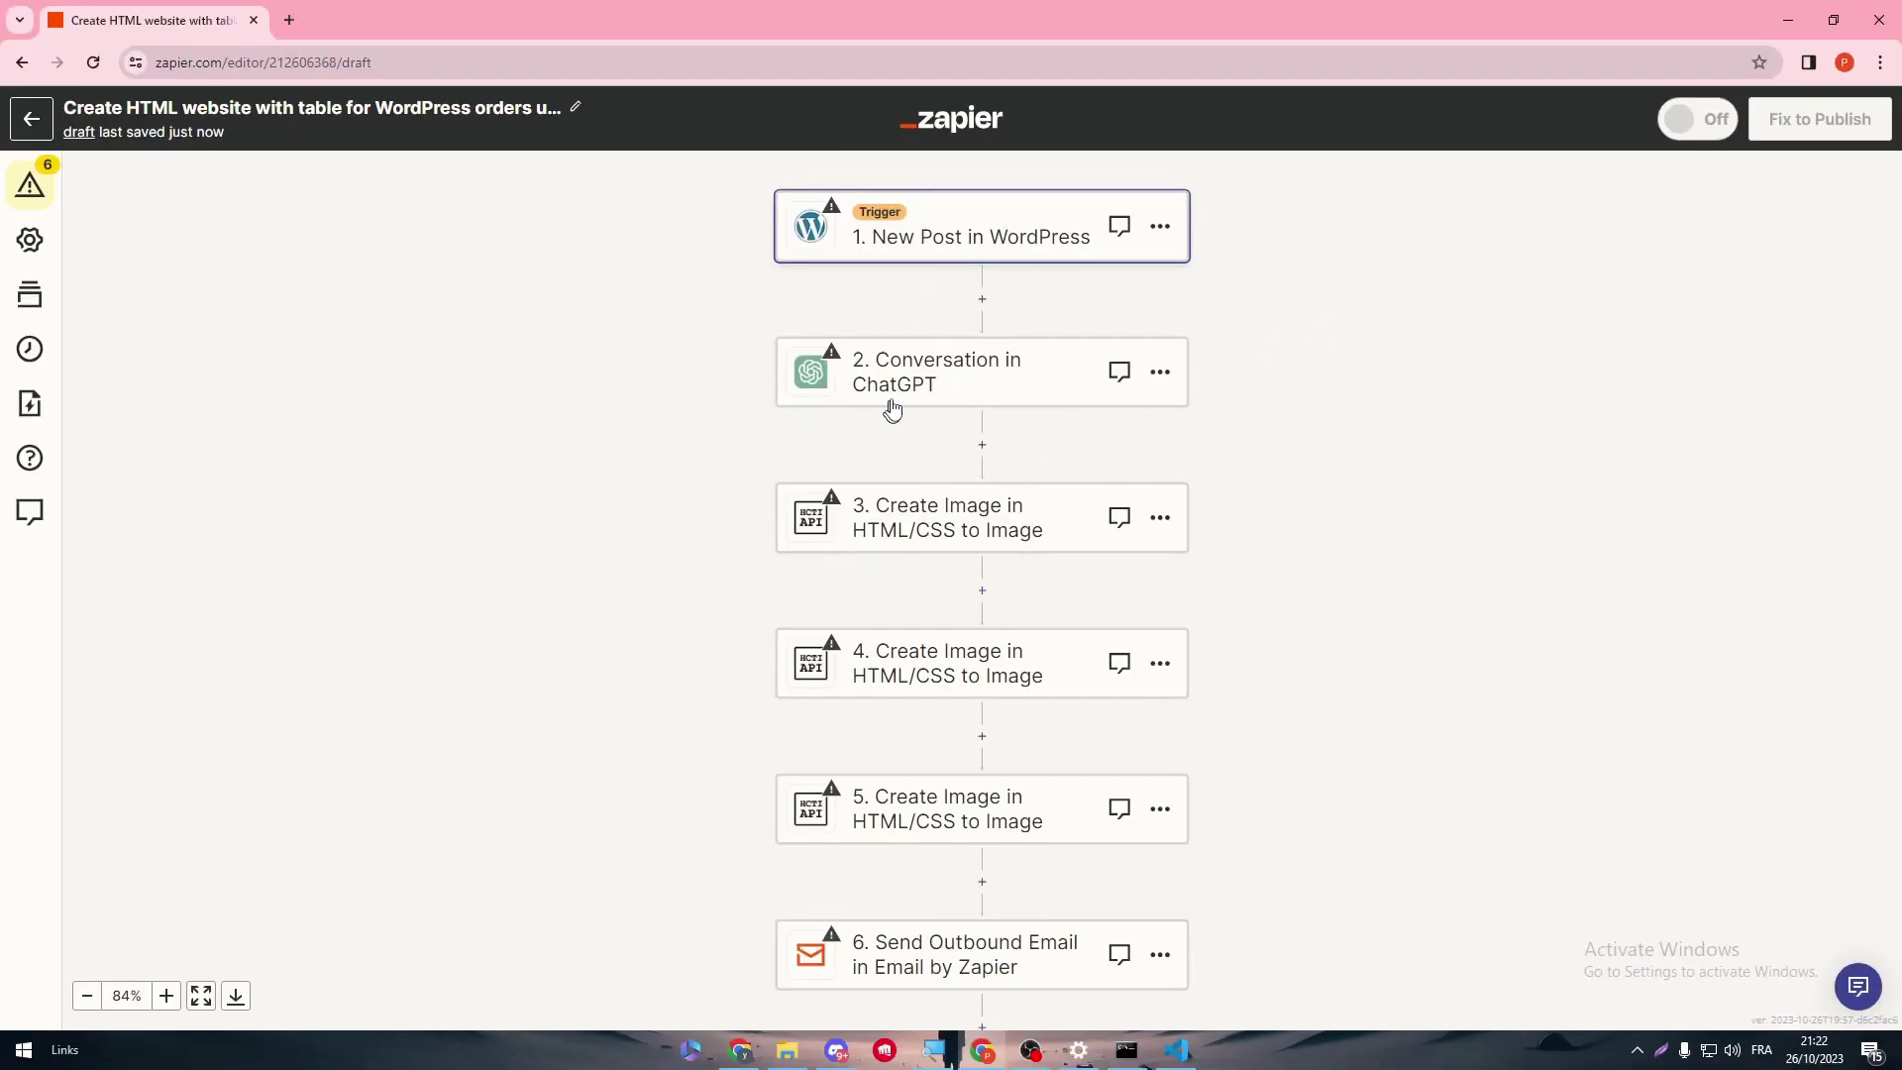
- Inspect the side panels of steps 1, 2, 3, 4 and 6, finishing on the WordPress New Post trigger
click(985, 240)
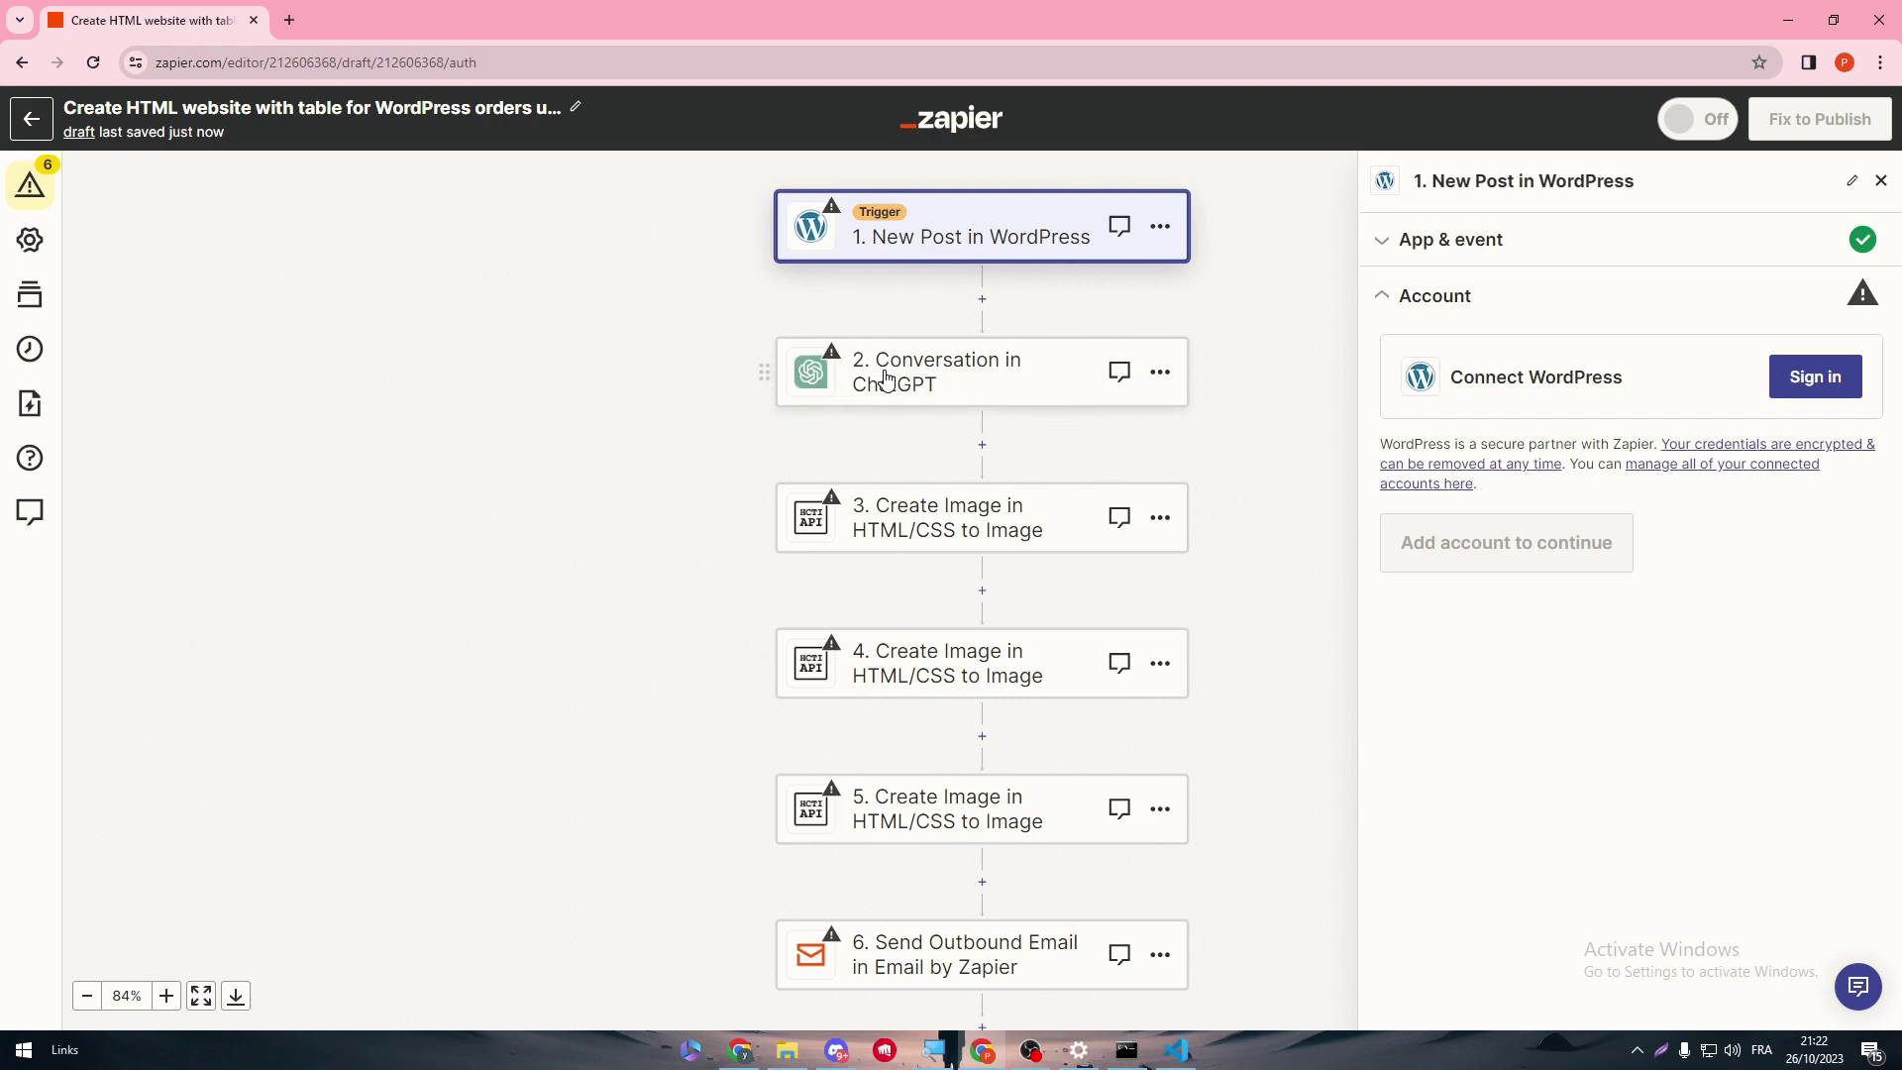
click(921, 380)
click(929, 519)
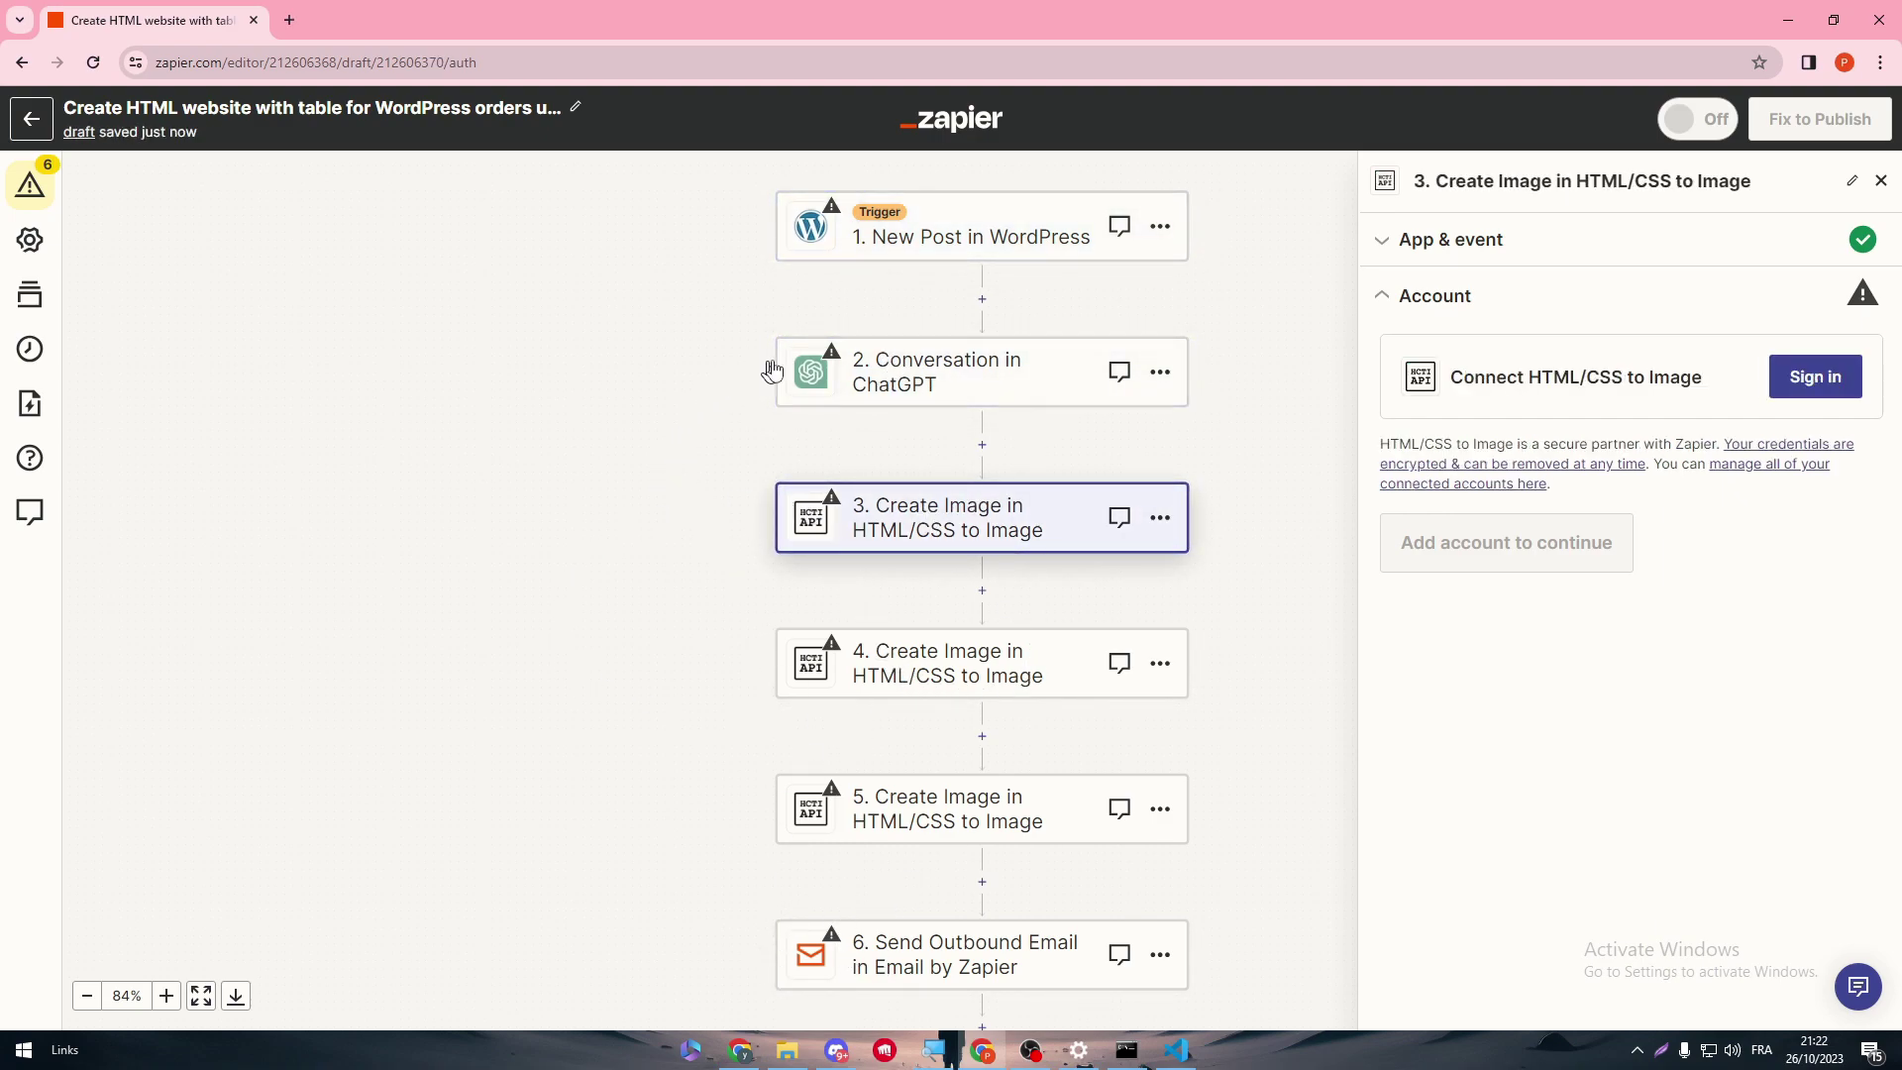
click(941, 242)
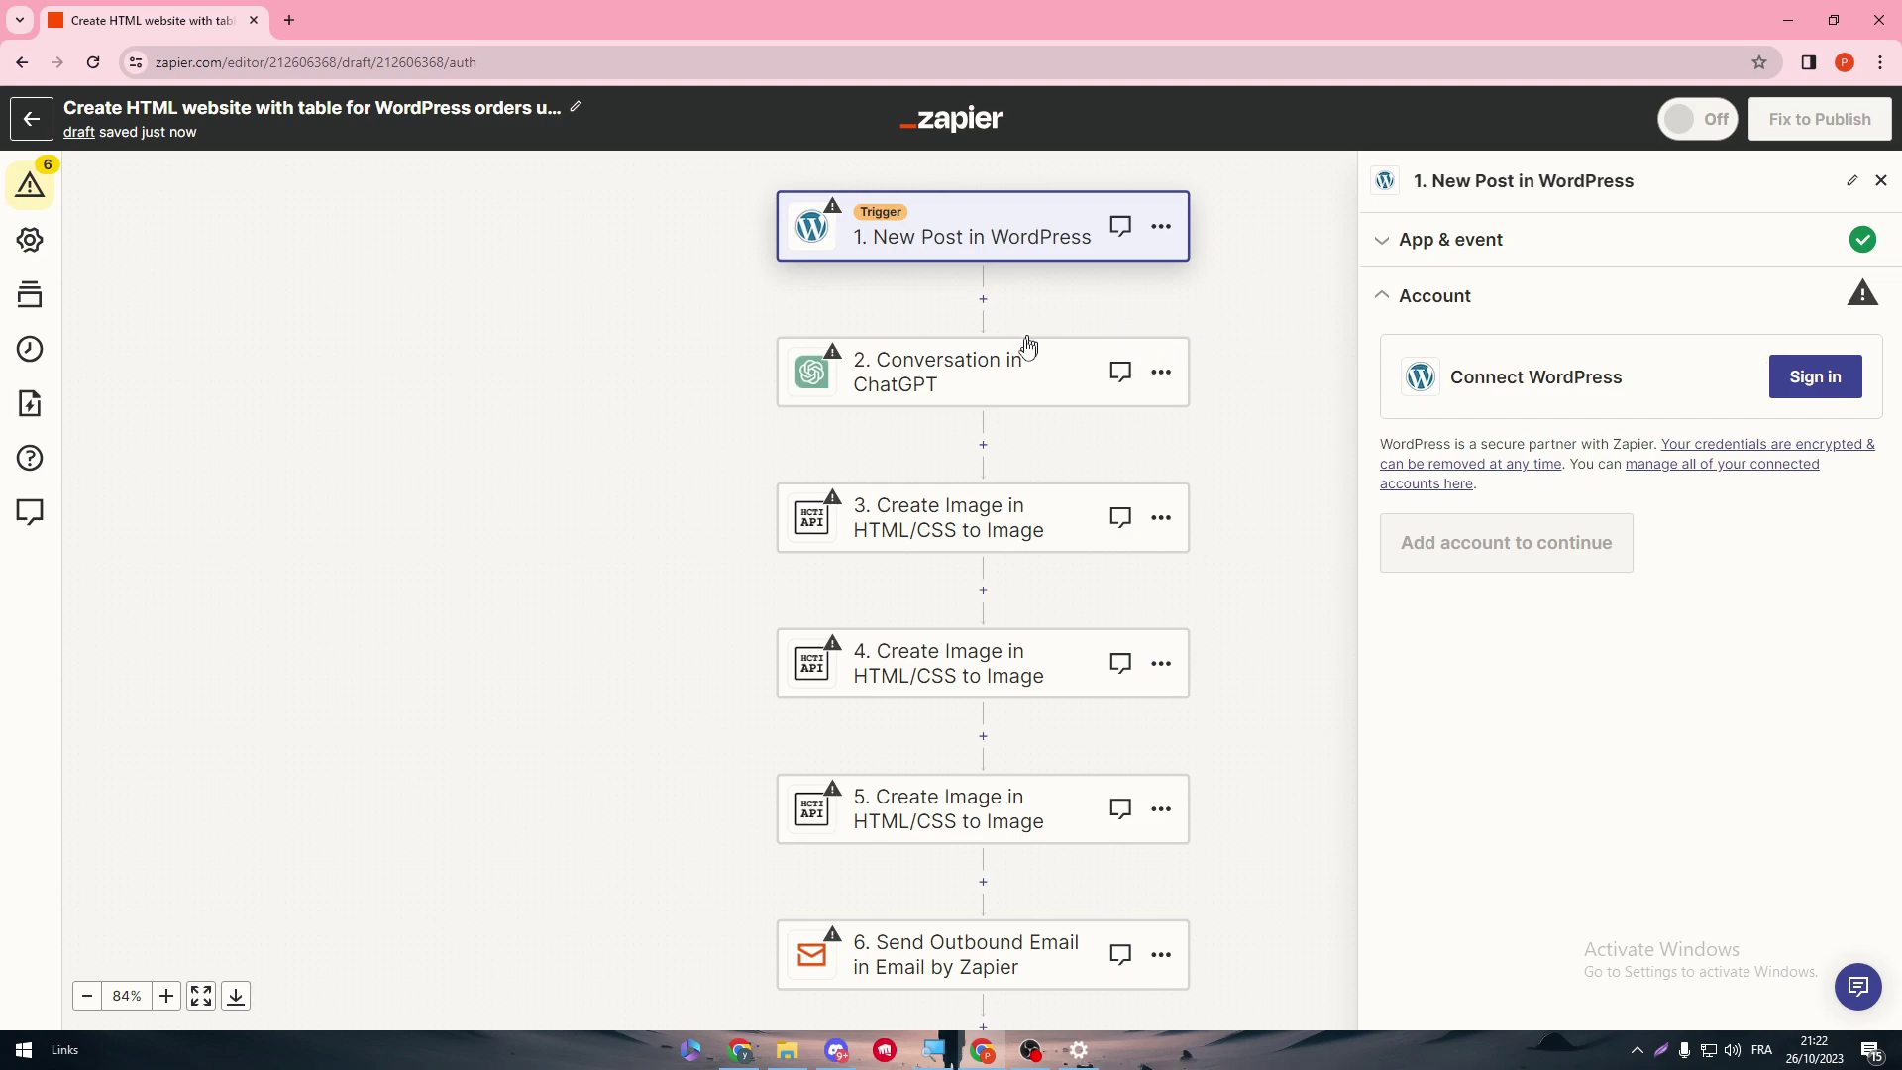
click(995, 510)
click(931, 674)
click(884, 978)
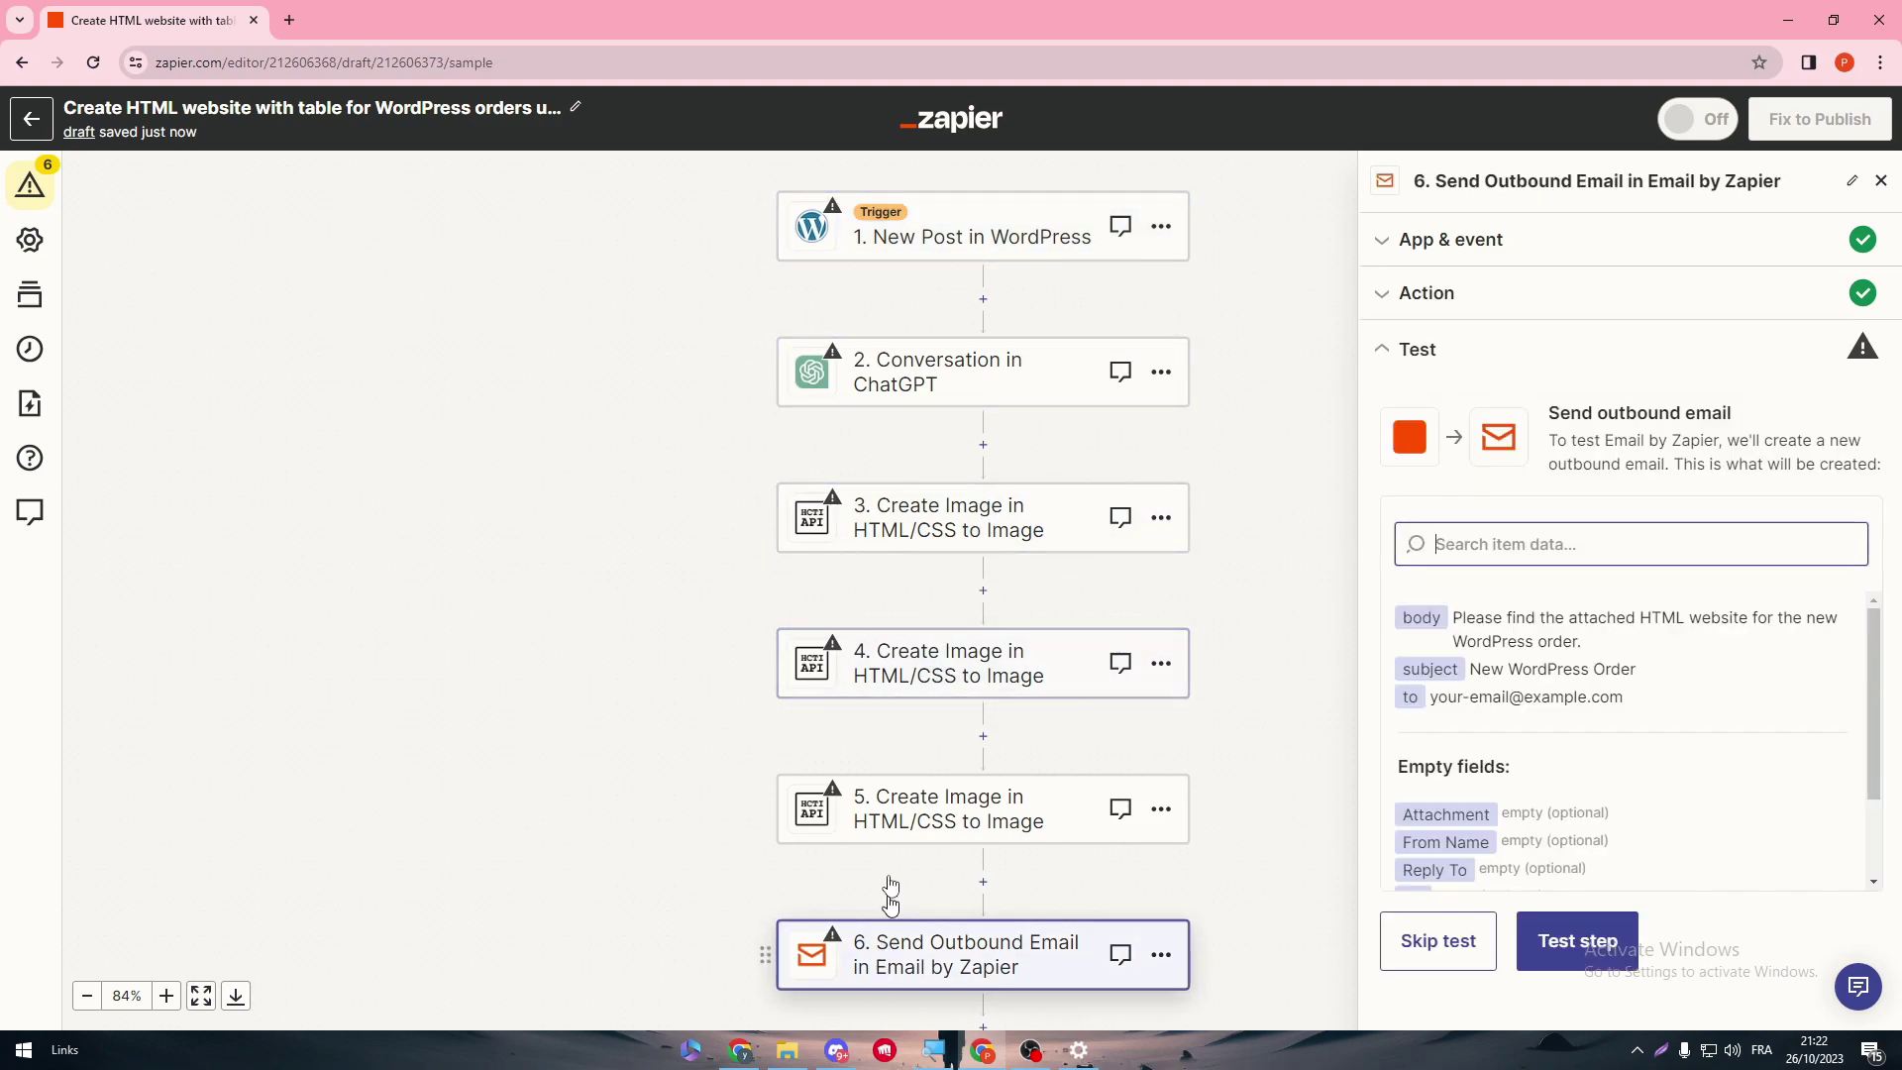
click(827, 199)
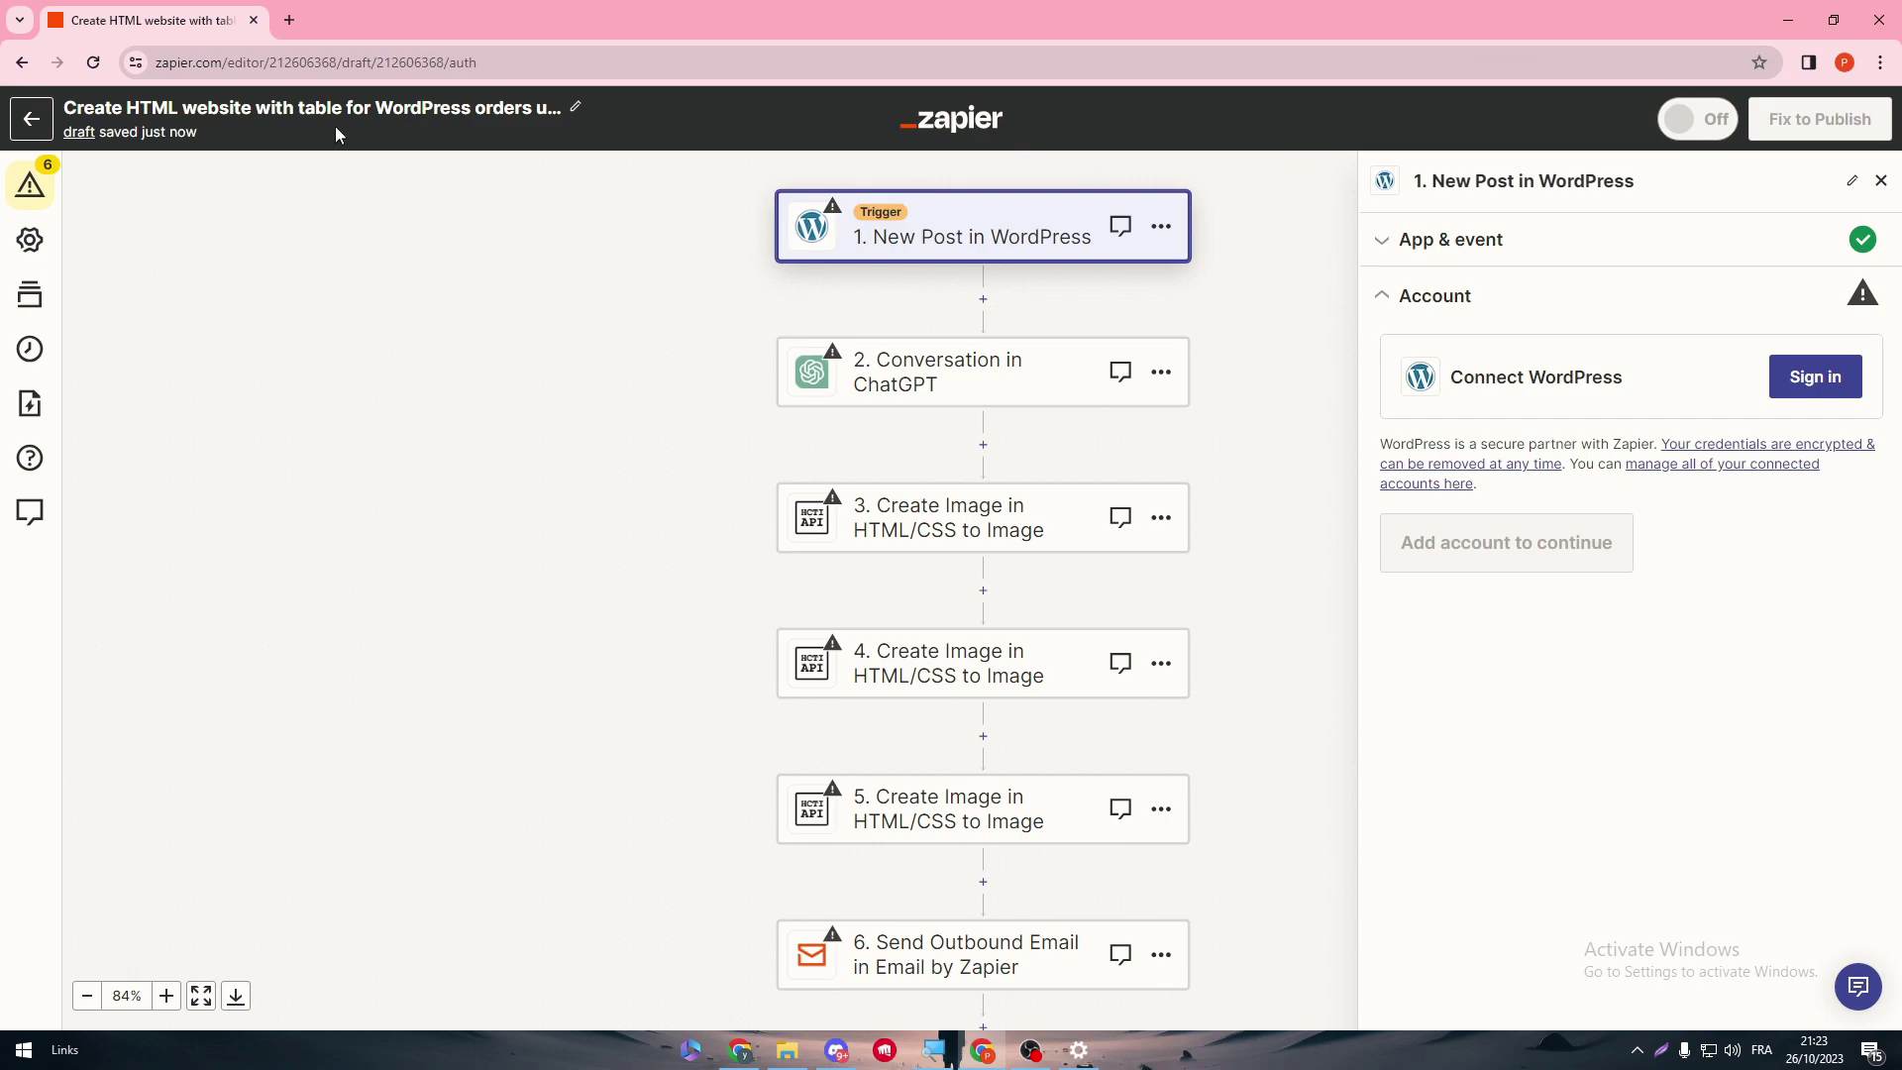
- Return to the Zaps list and highlight 'Zaps', 'Unlimited' and 'Tasks' in the plan summary
click(30, 119)
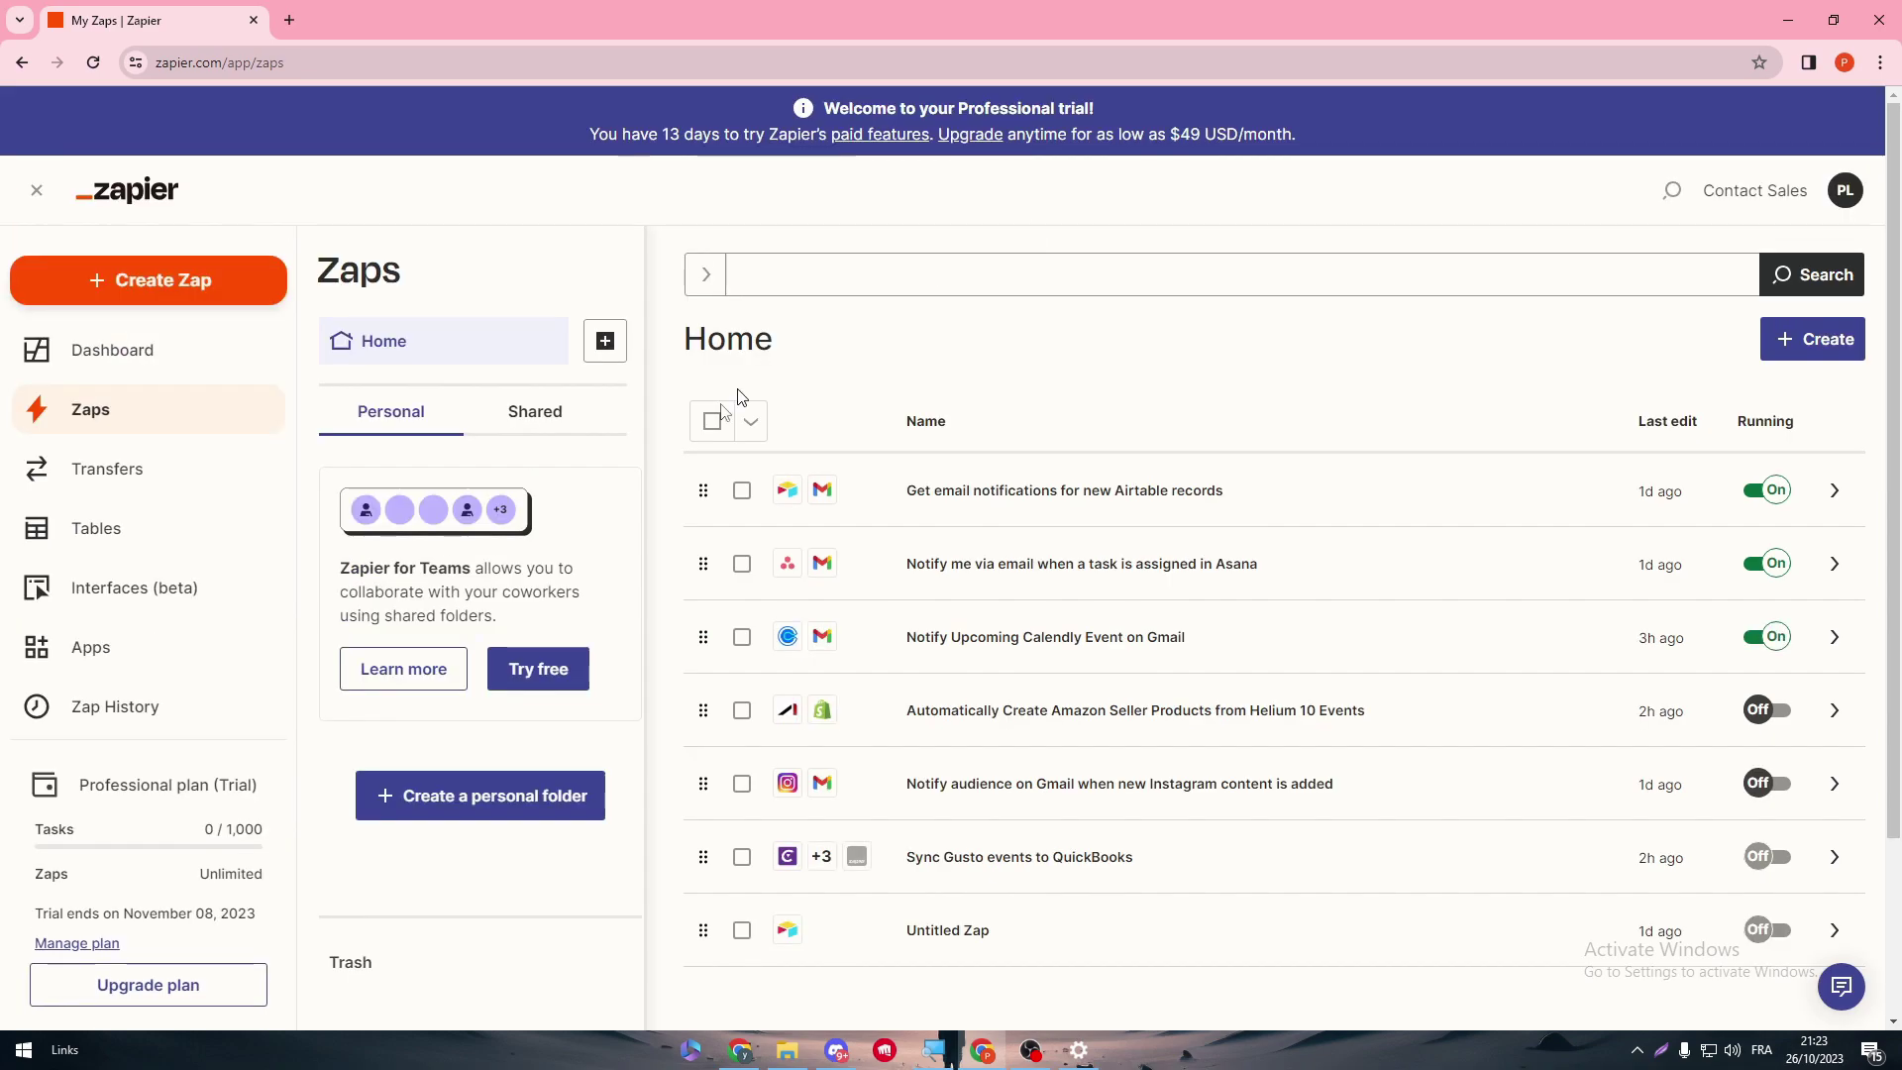
double_click(99, 858)
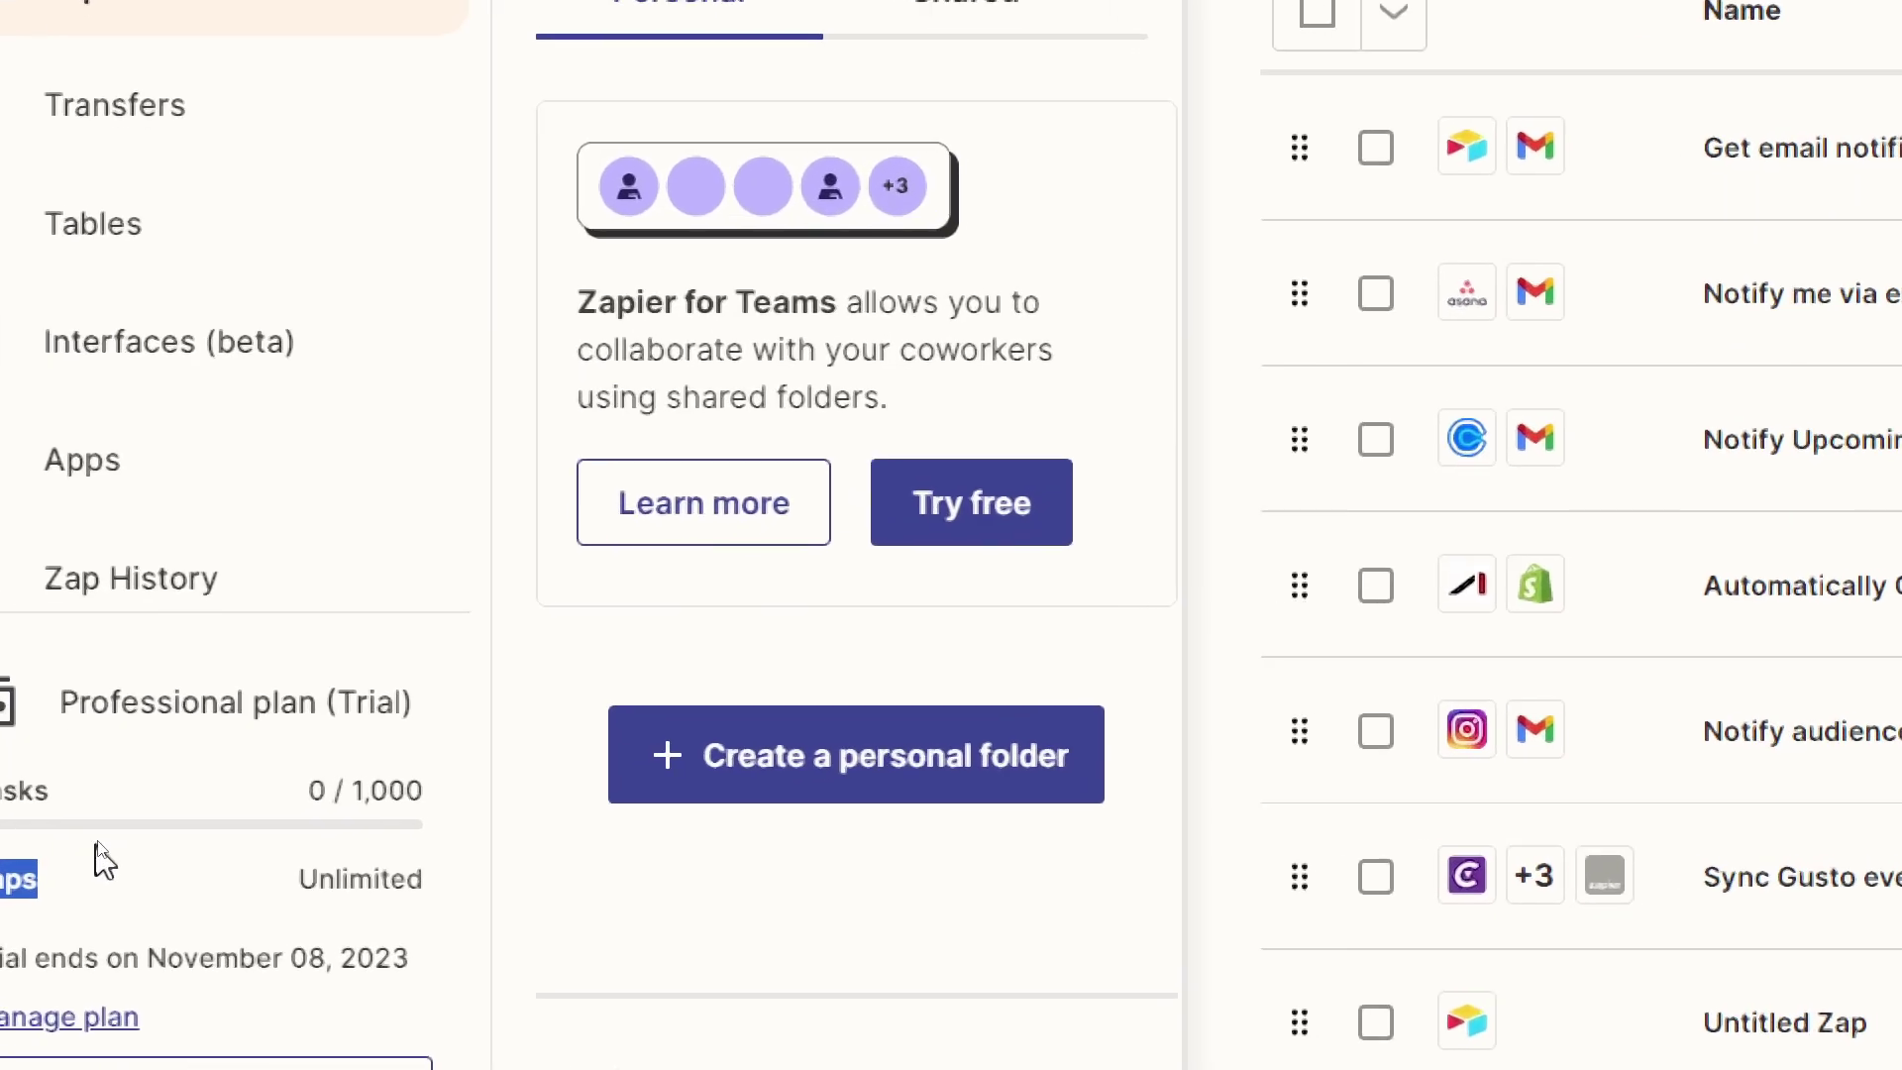
click(330, 880)
double_click(330, 880)
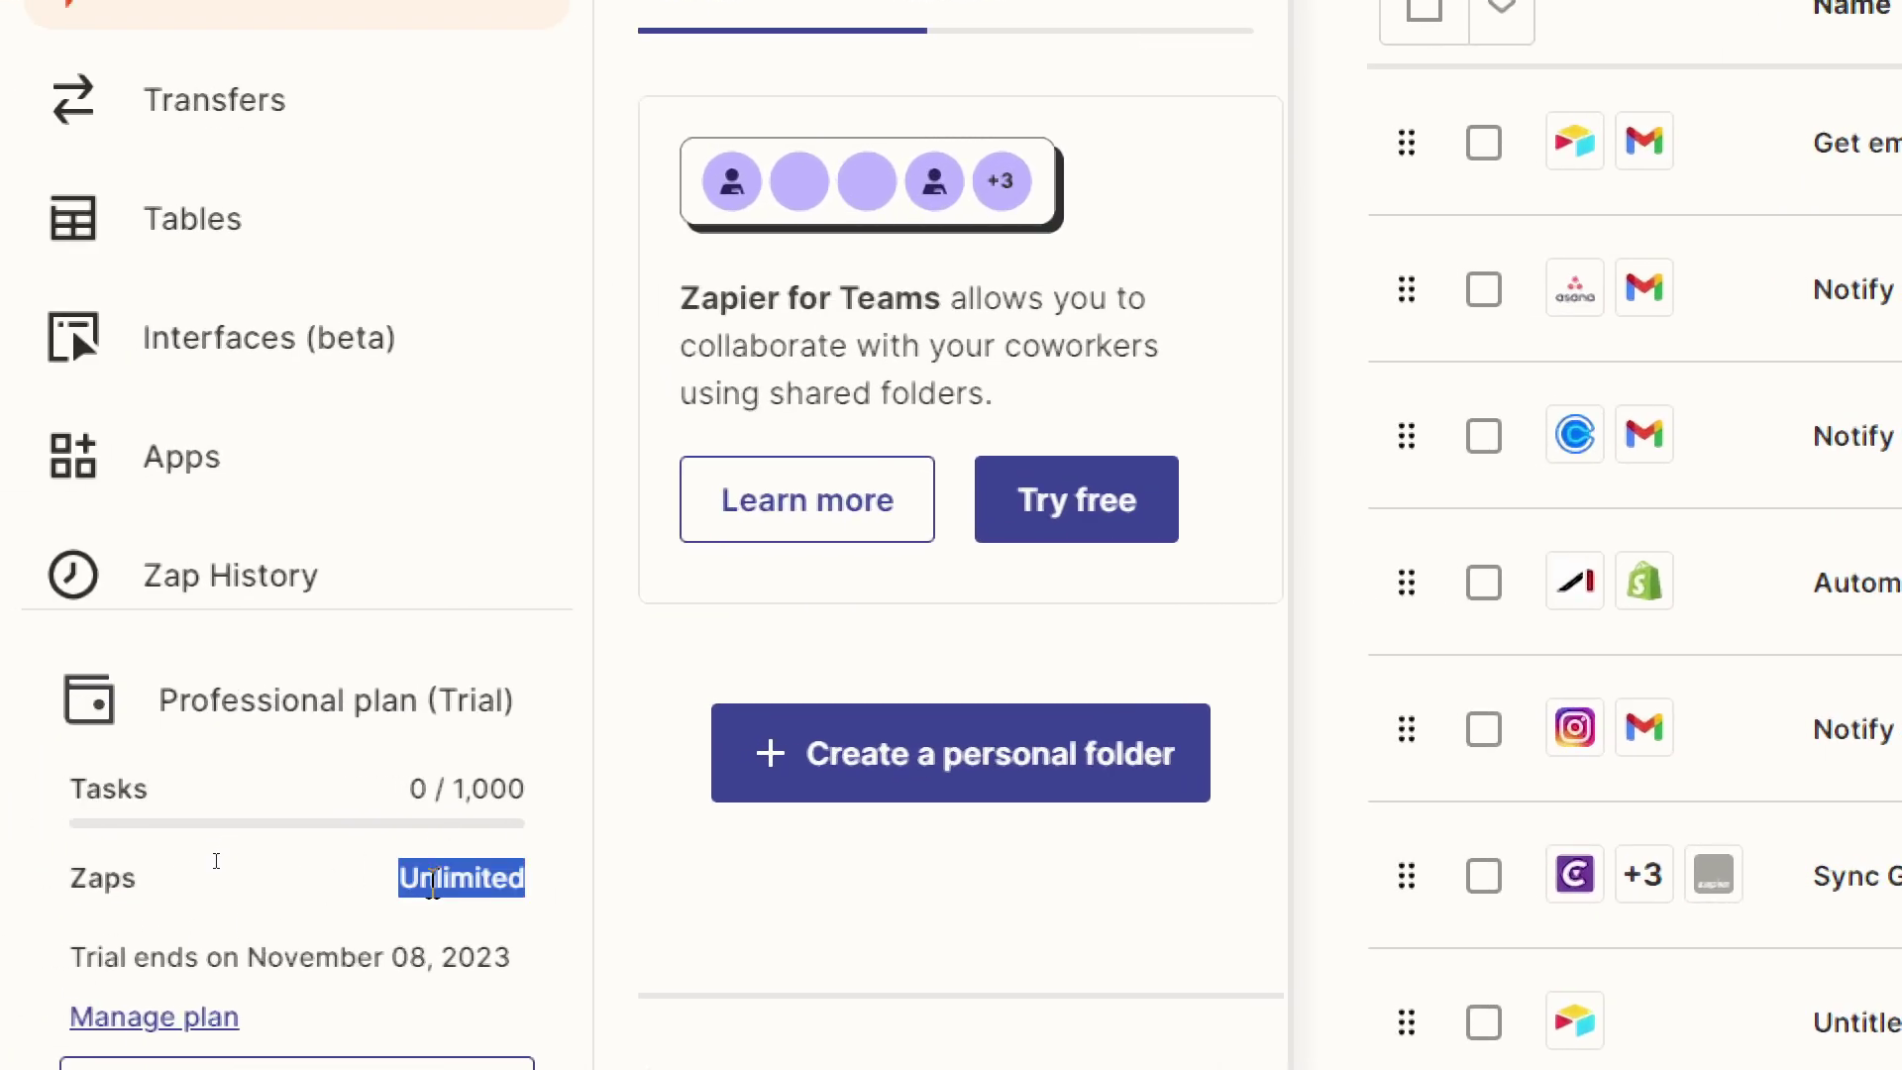
click(433, 880)
double_click(433, 879)
- Highlight 'Tasks' and the 1,000 task limit in the plan summary, then scroll the list
double_click(74, 792)
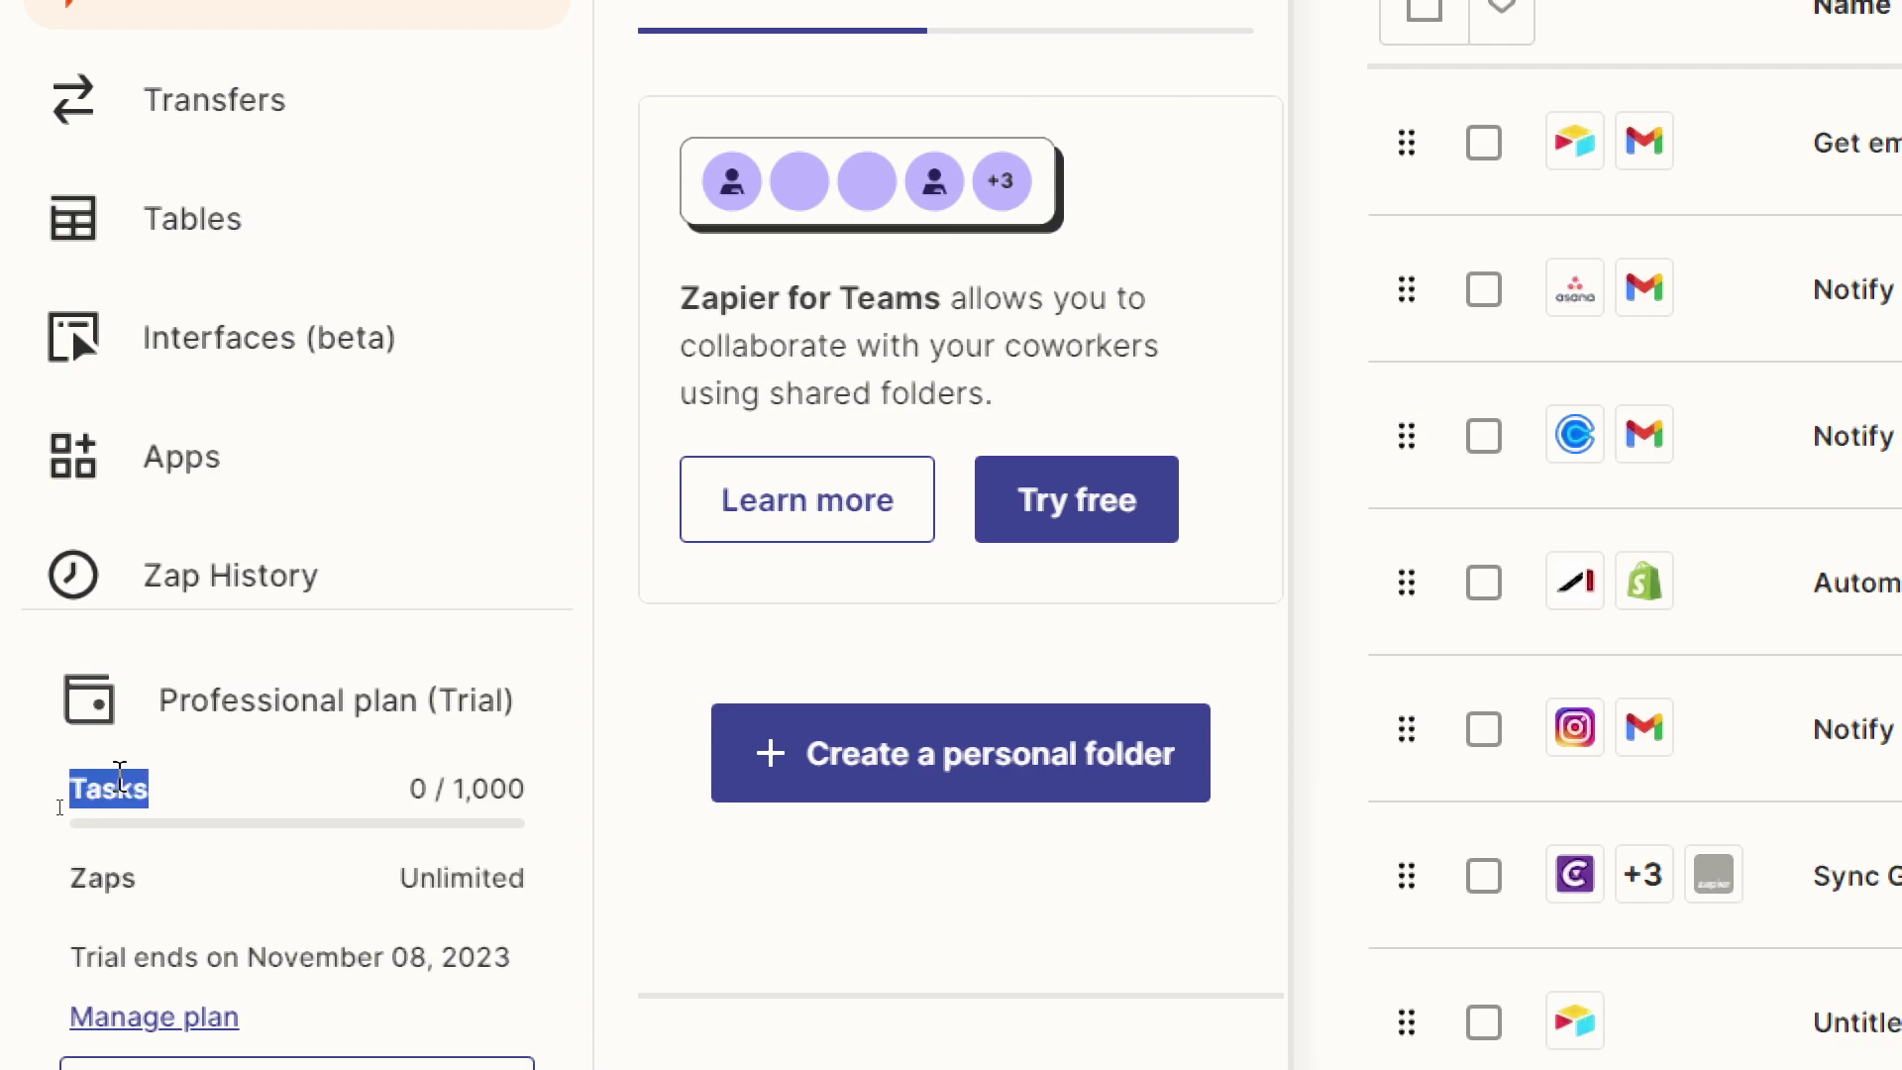
click(268, 796)
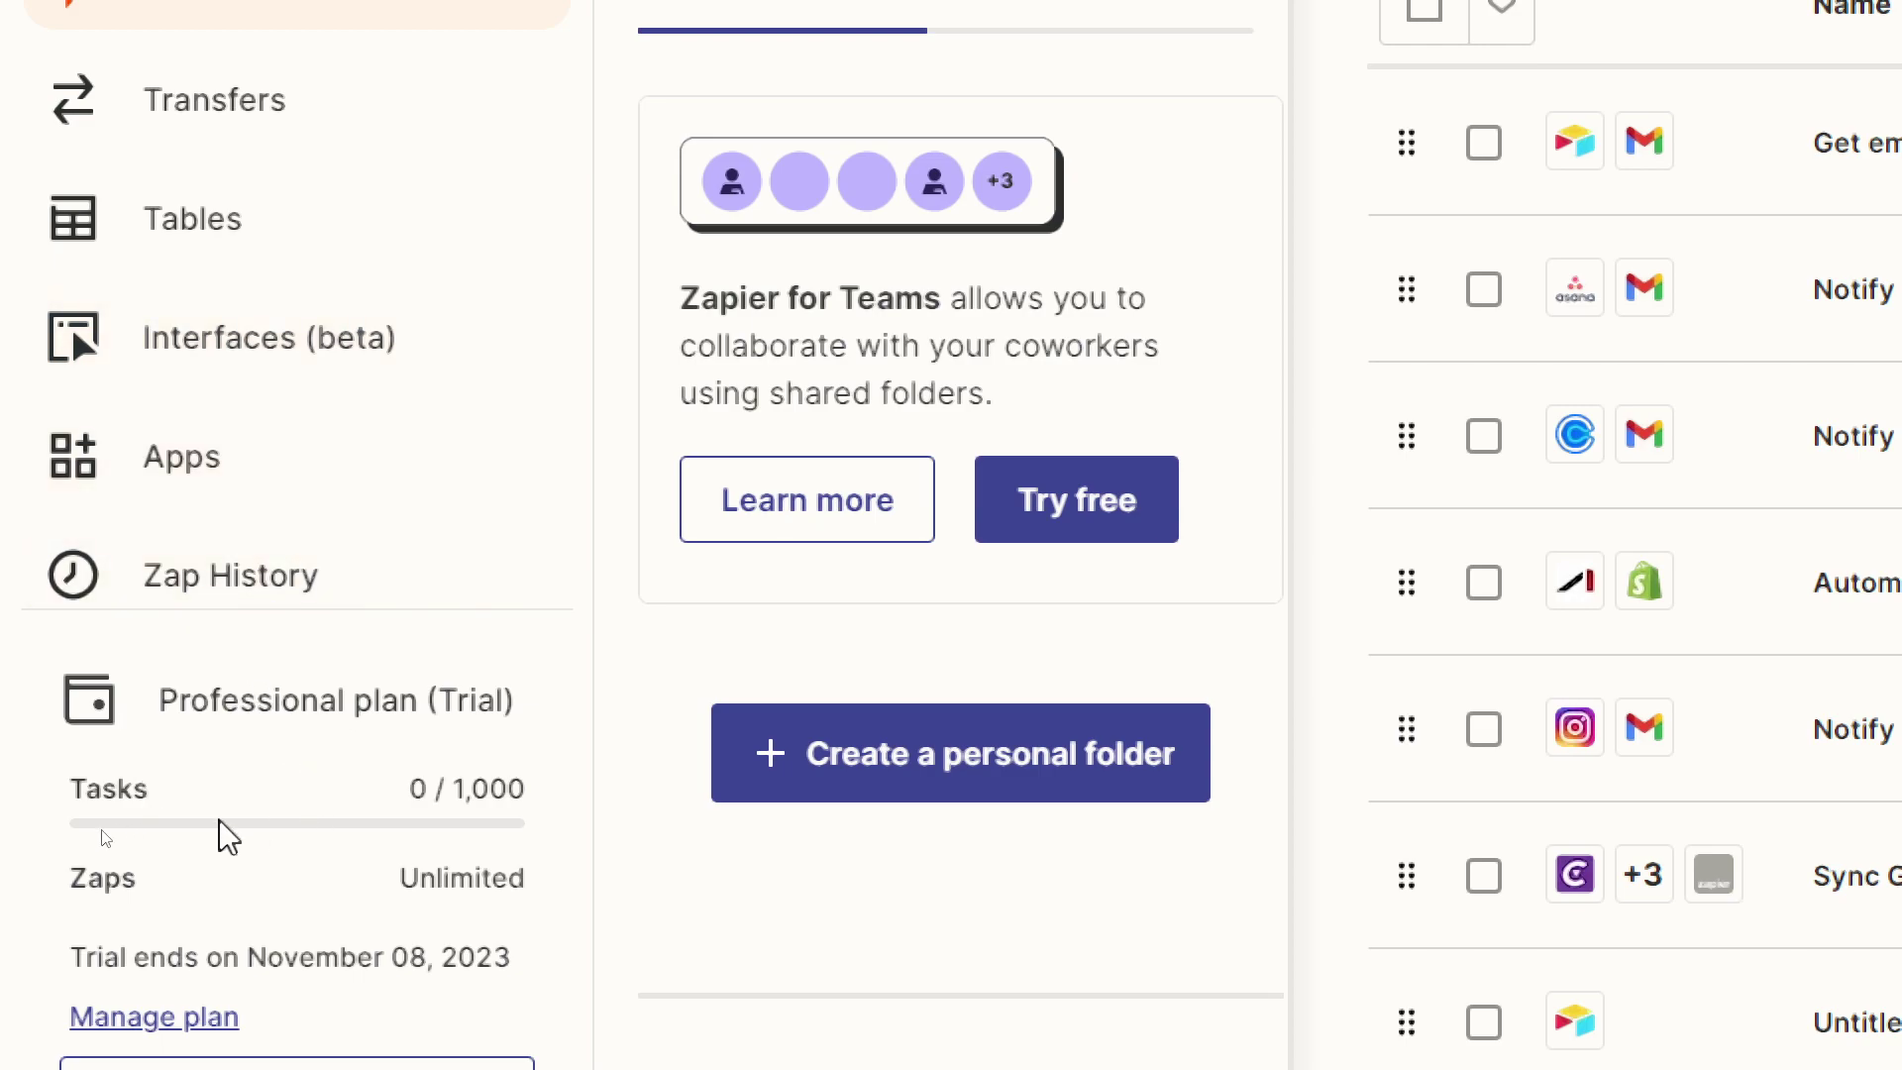
drag(445, 790, 39, 806)
click(545, 795)
click(38, 793)
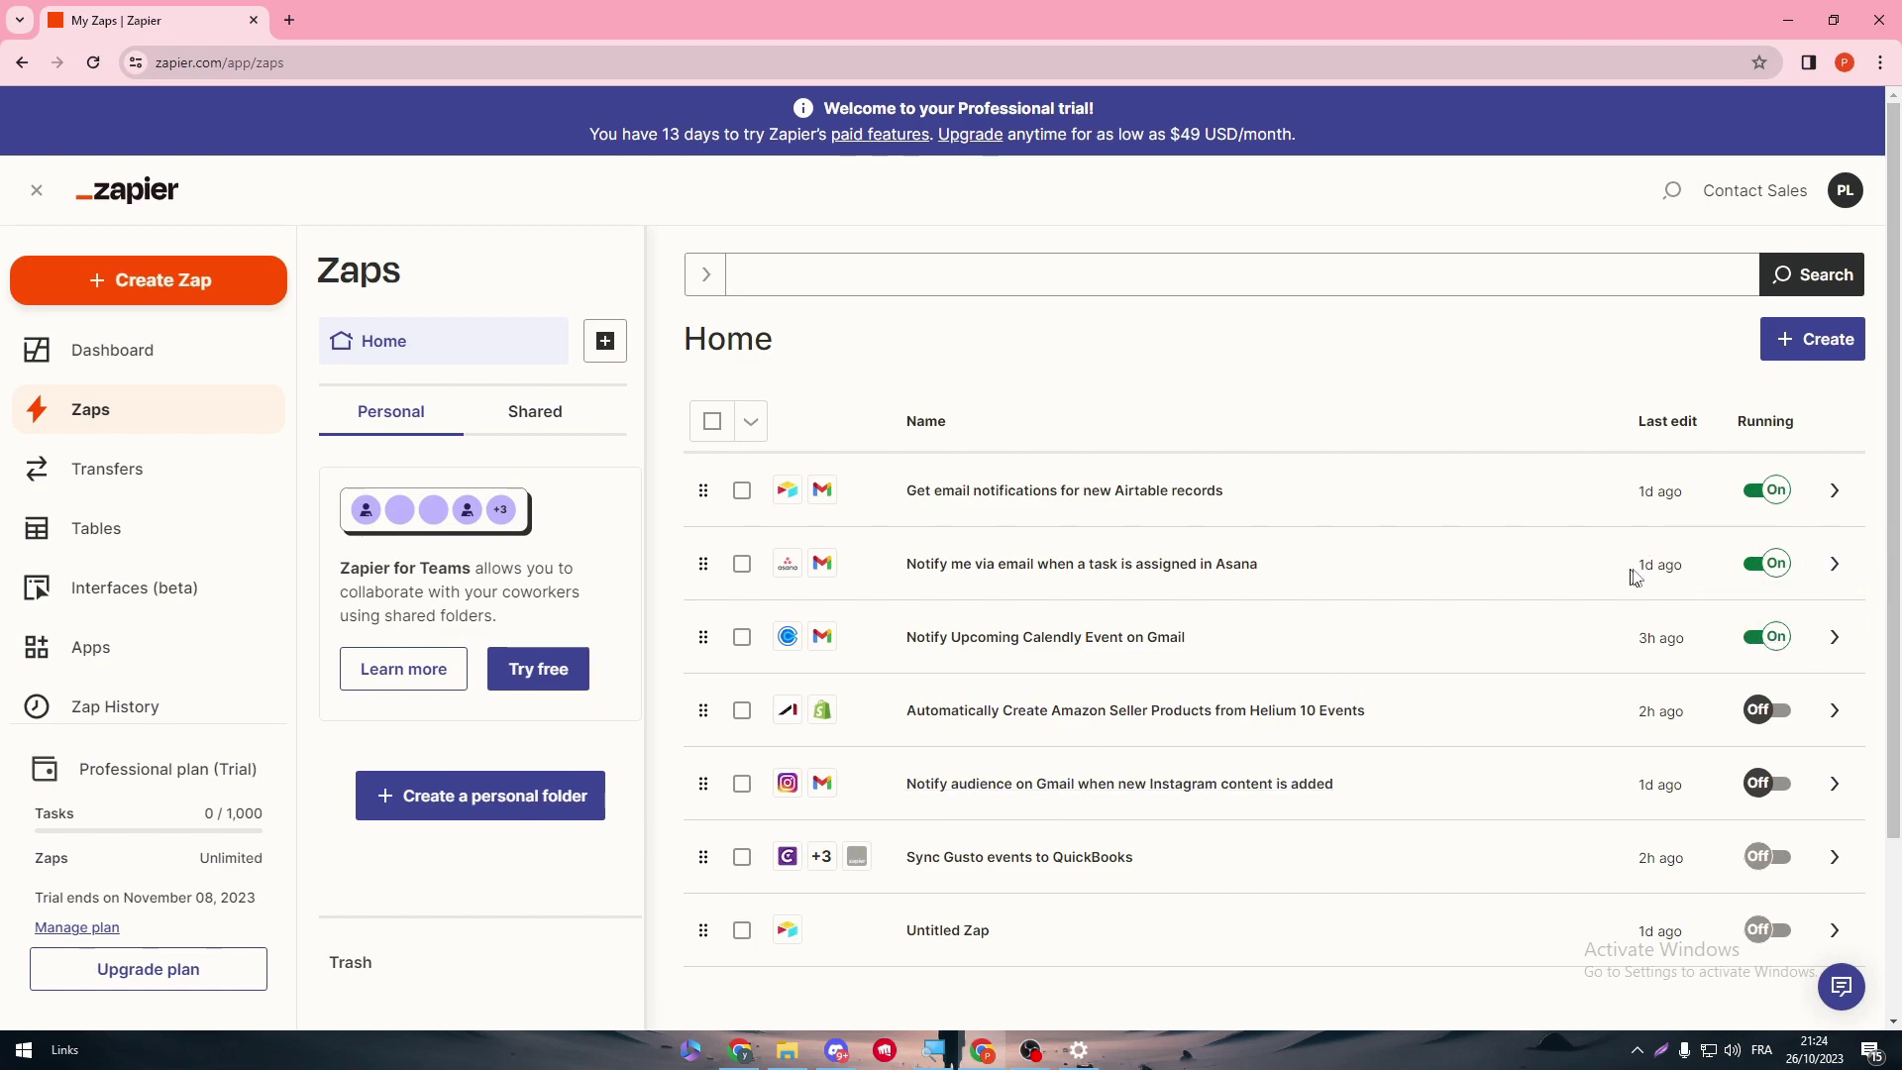
scroll(1671, 496, down, 2)
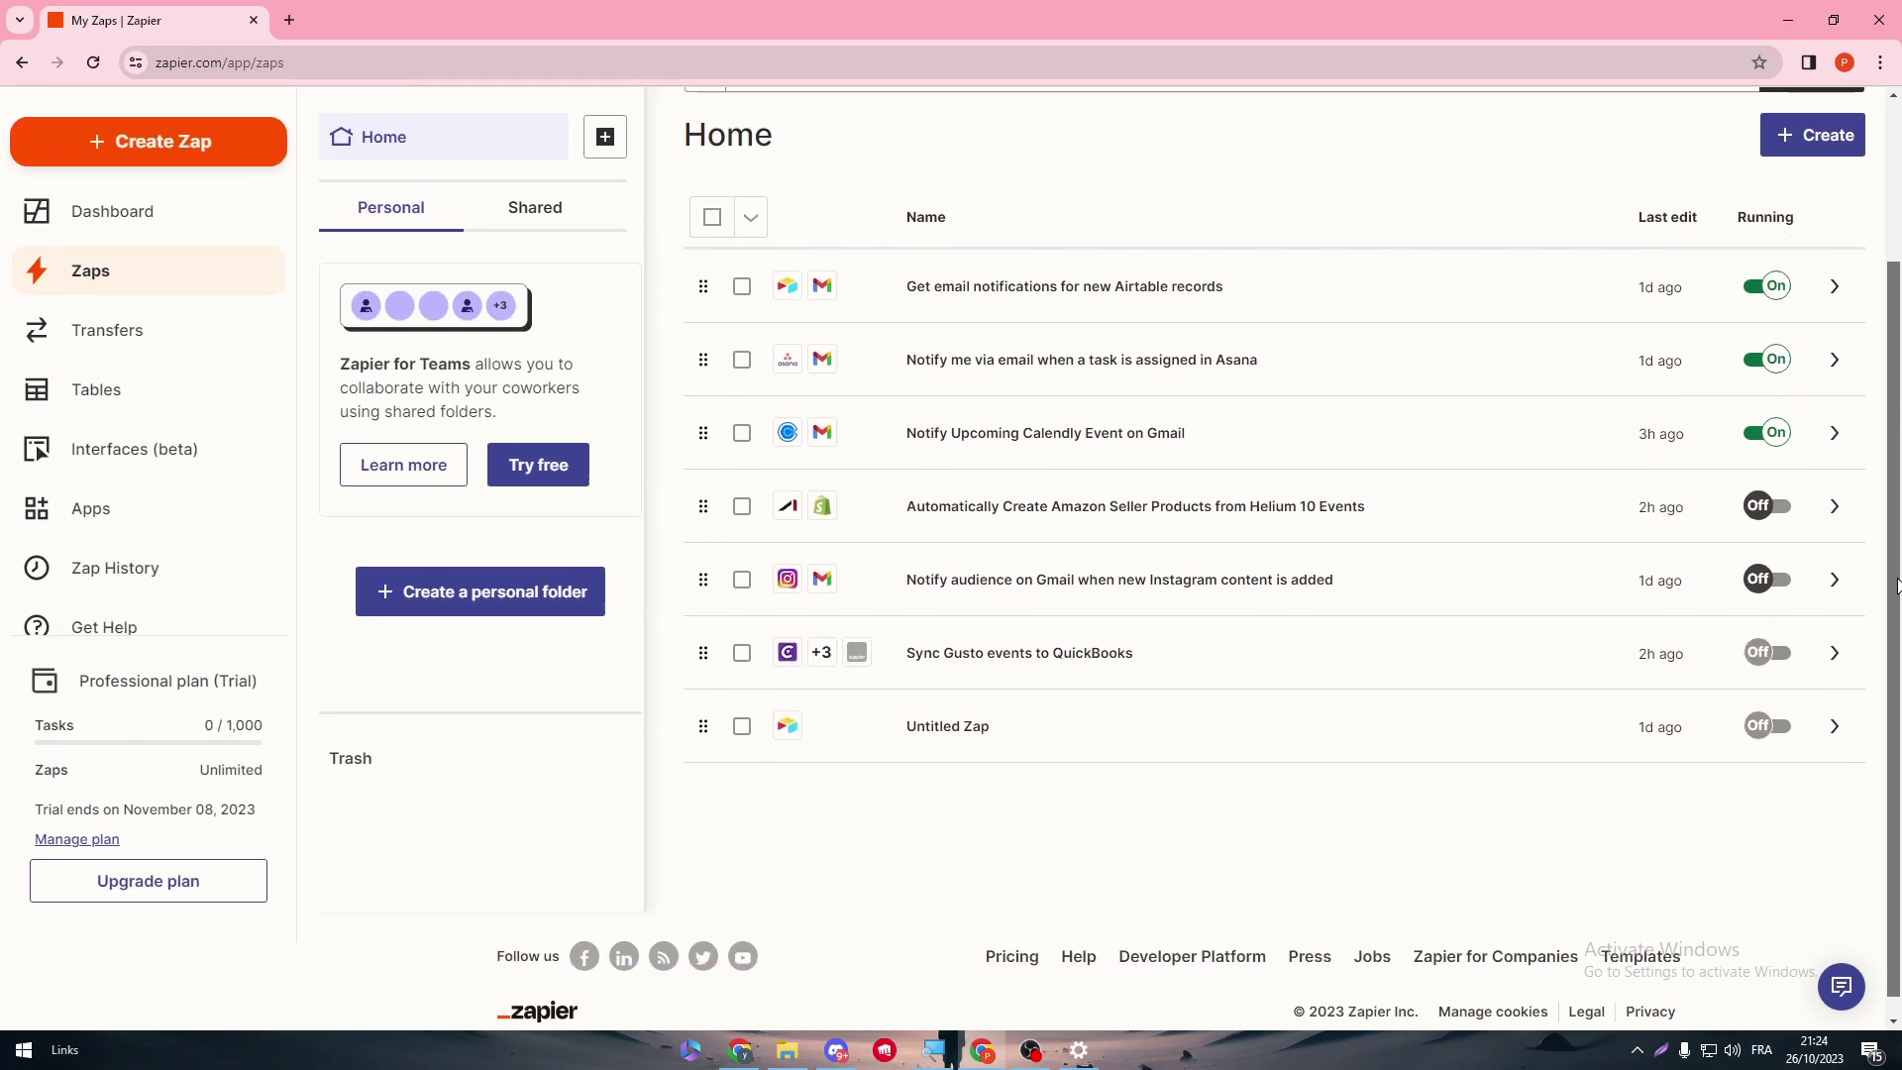
scroll(1192, 364, up, 1)
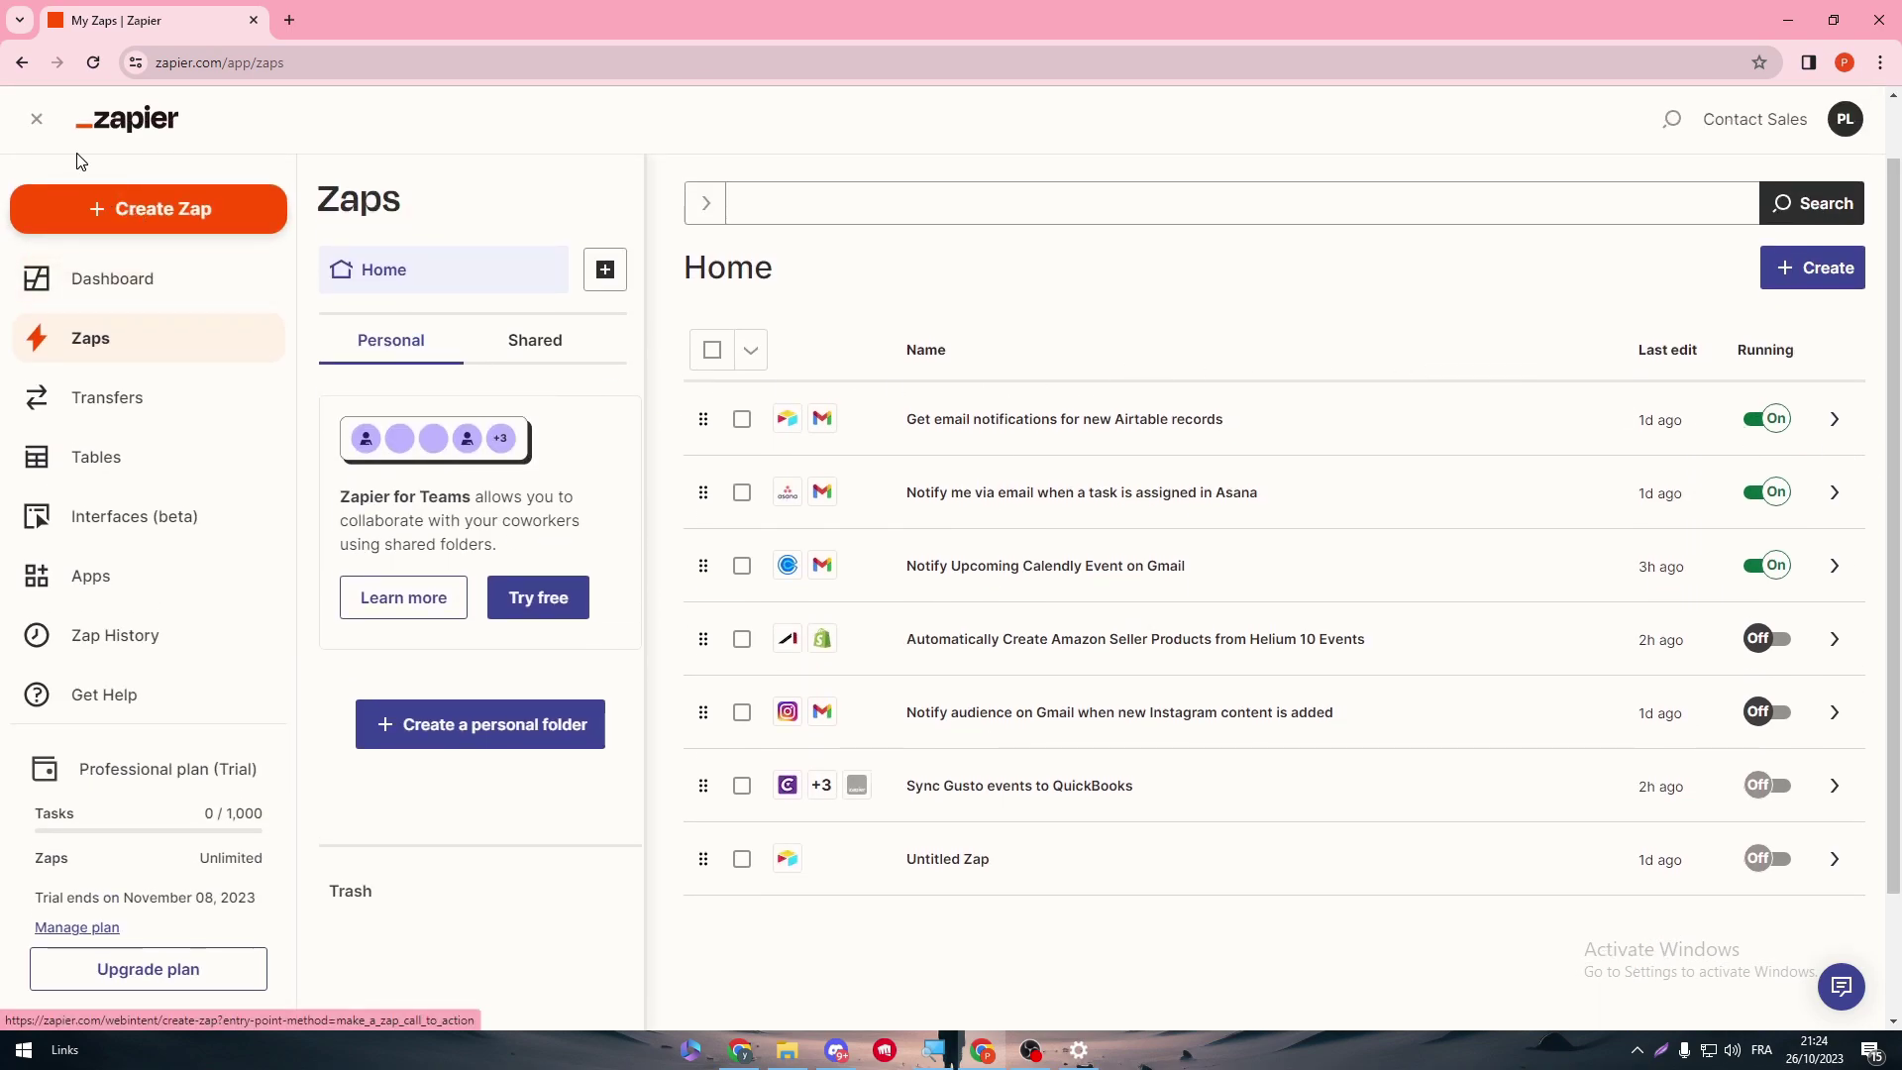
- Start Create Zap, go back to My Zaps, and reopen the 'Create HTML website with table…' Zap
click(149, 210)
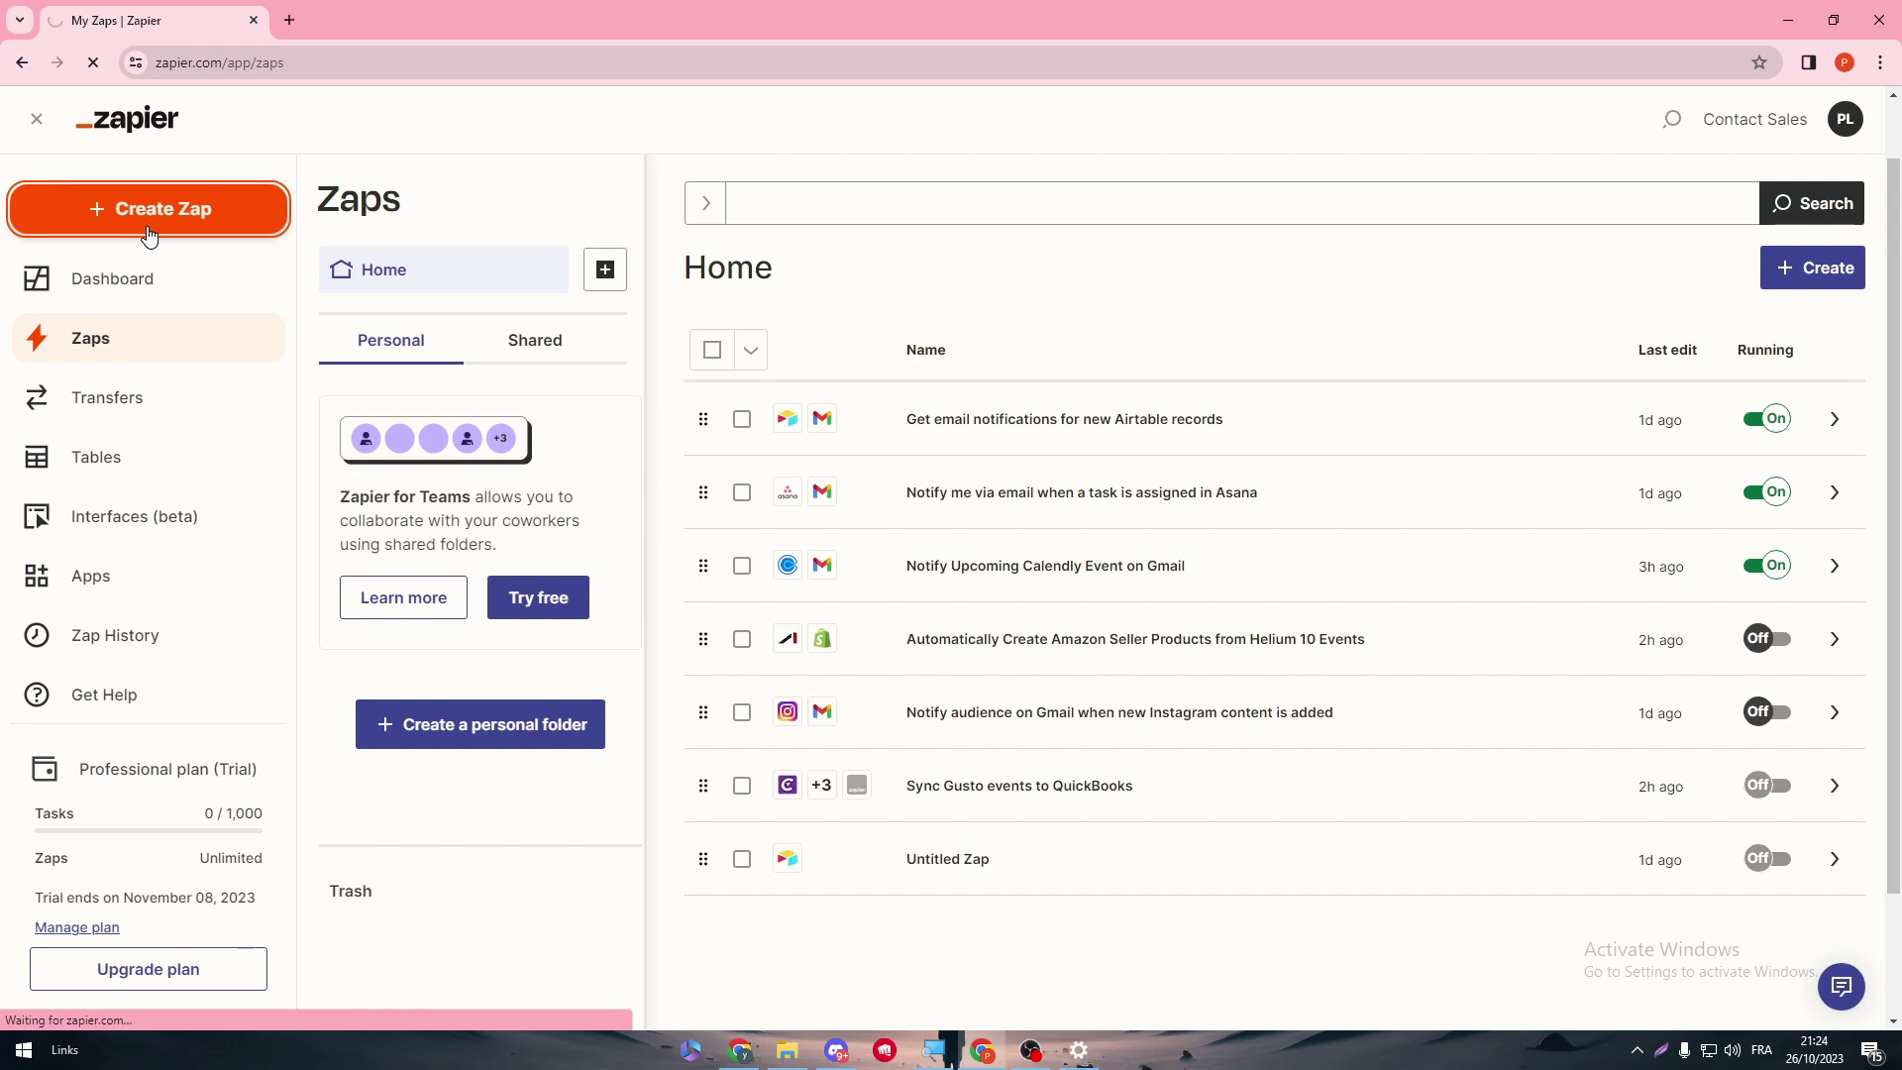
key(alt+Left)
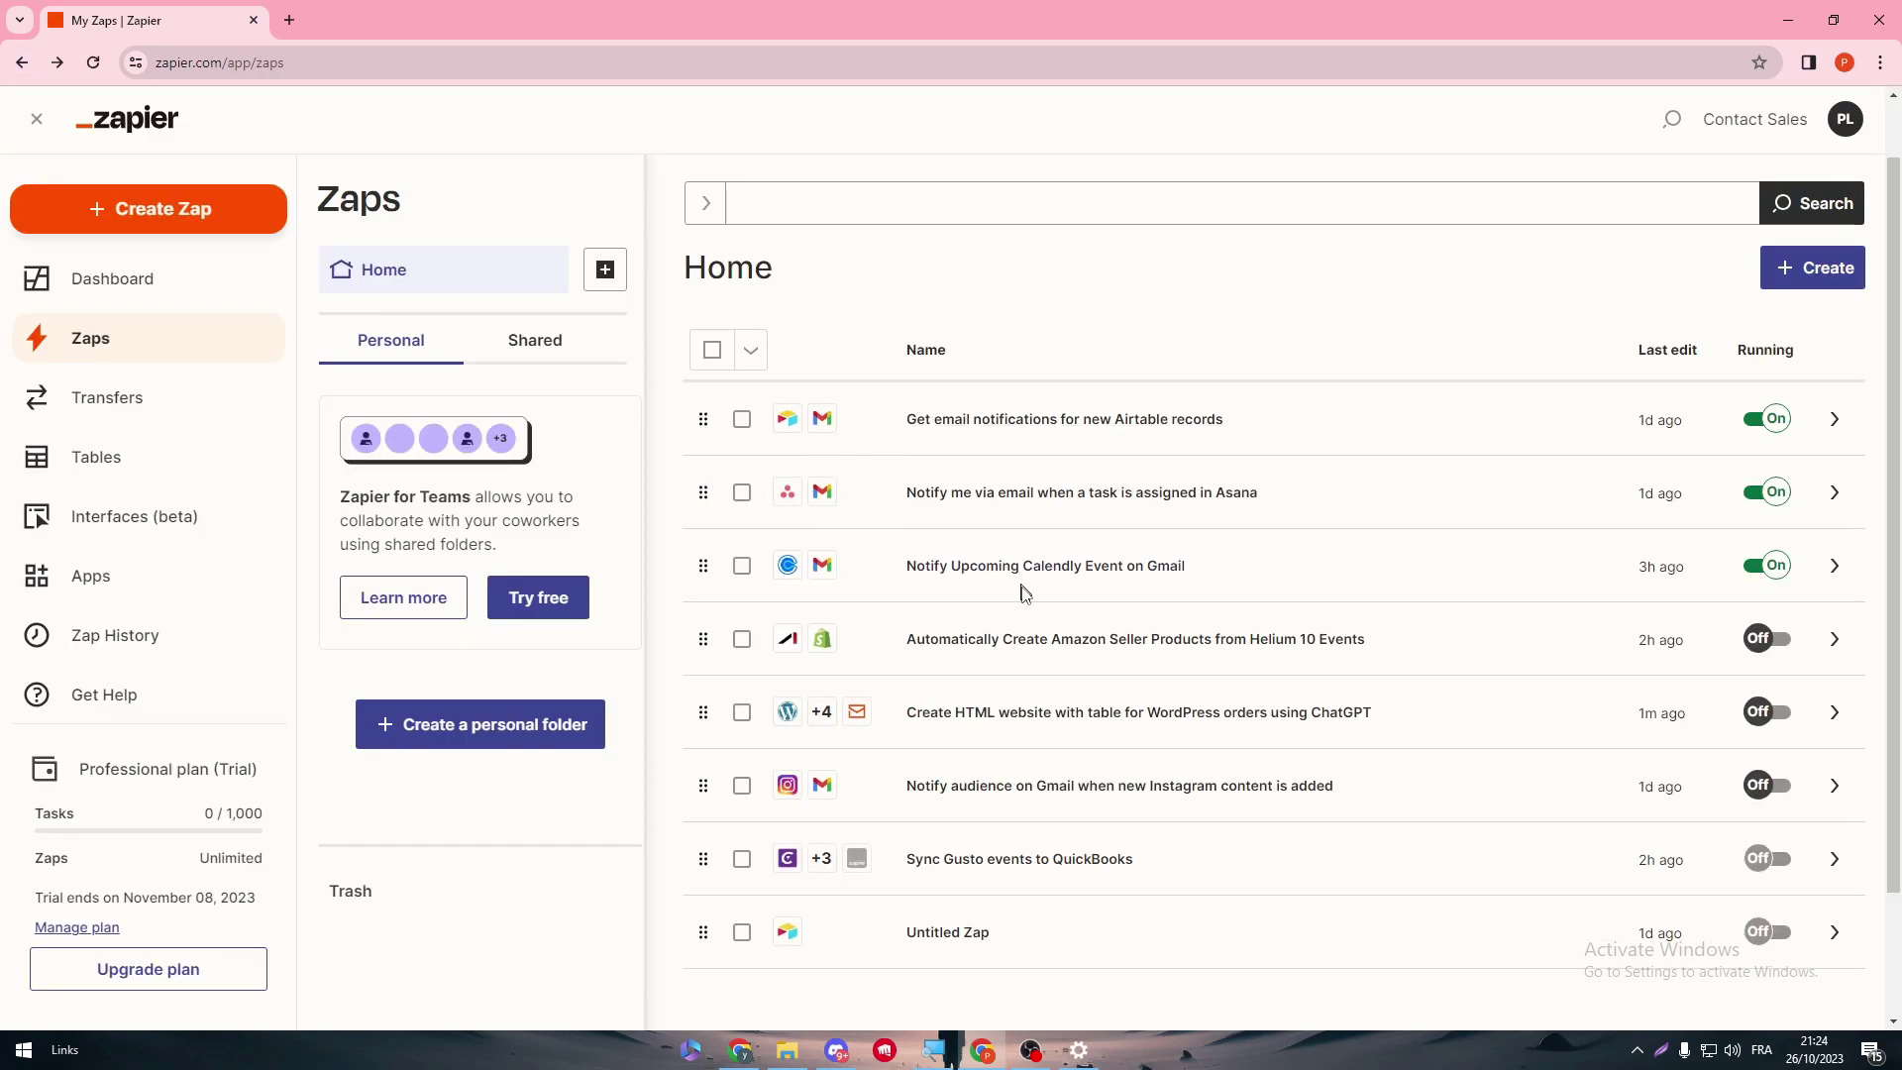
click(964, 723)
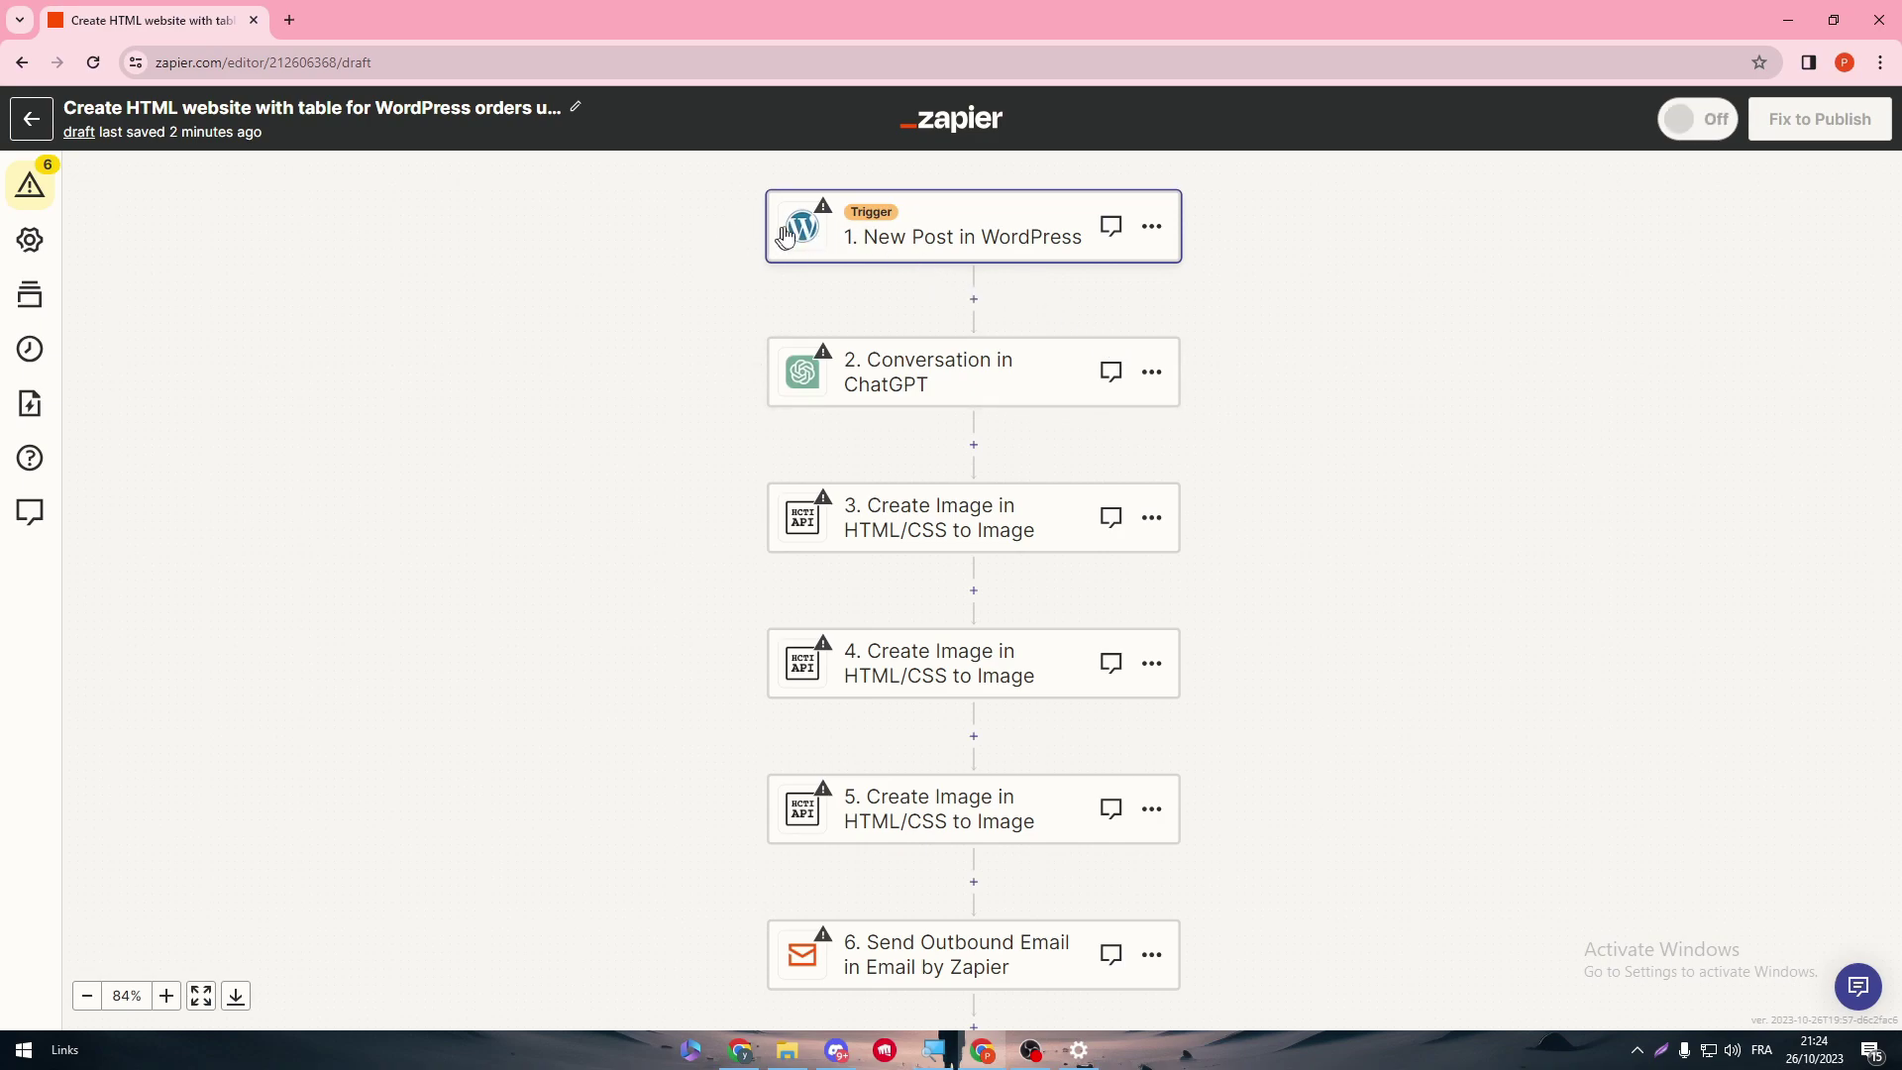
drag(751, 452, 786, 251)
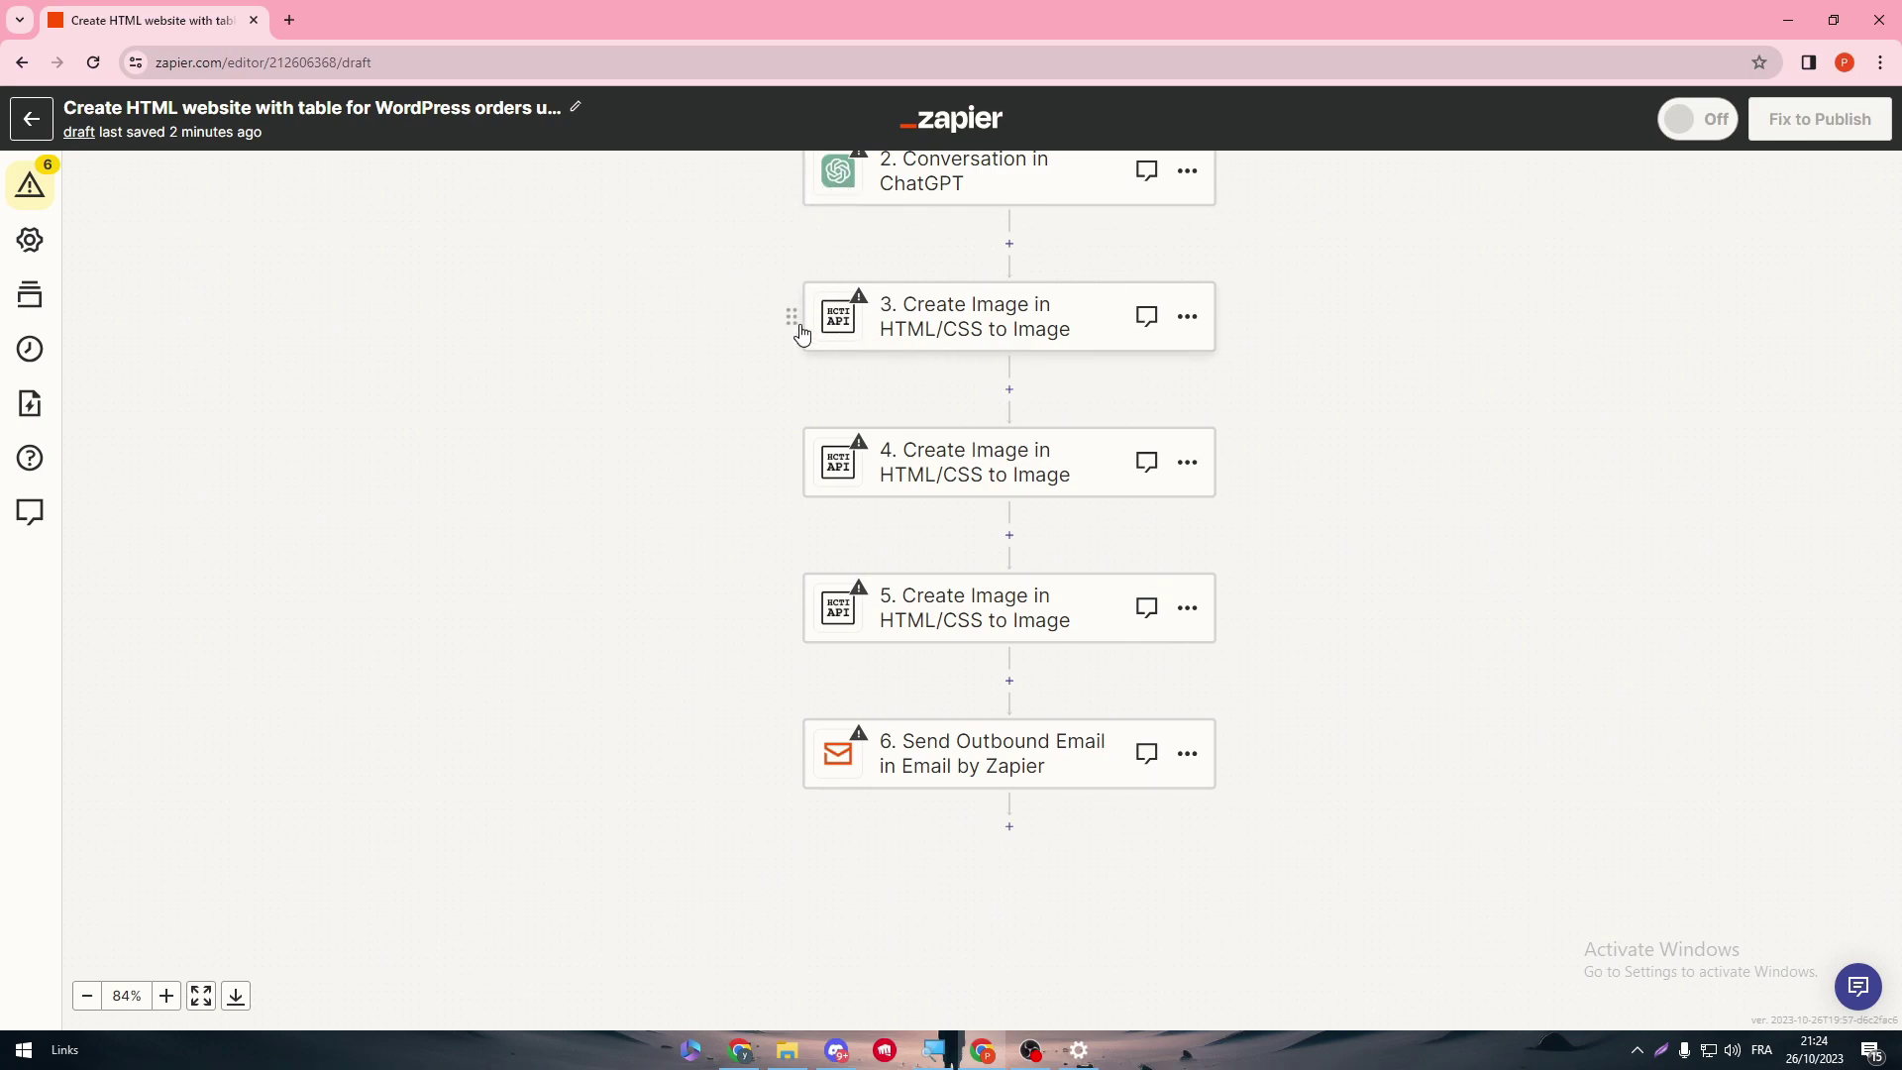
scroll(892, 407, down, 1)
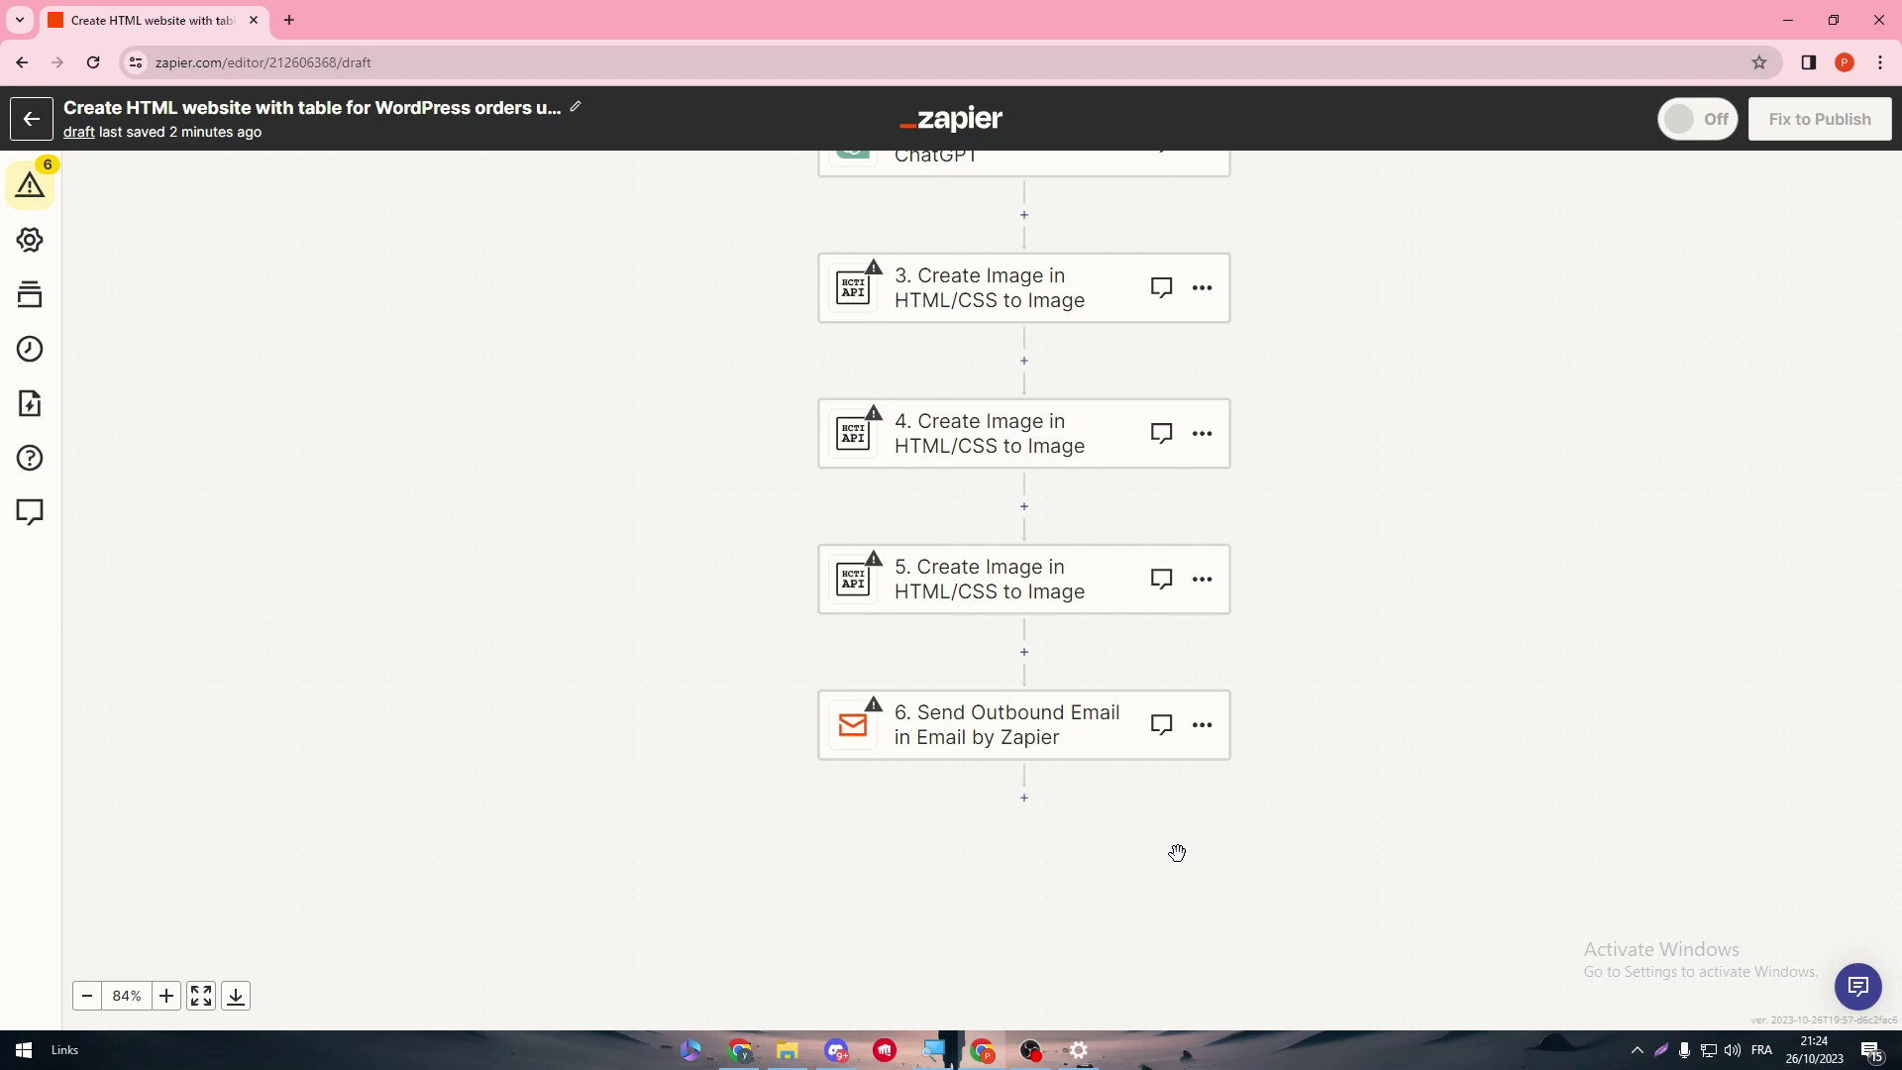
scroll(1226, 717, up, 1)
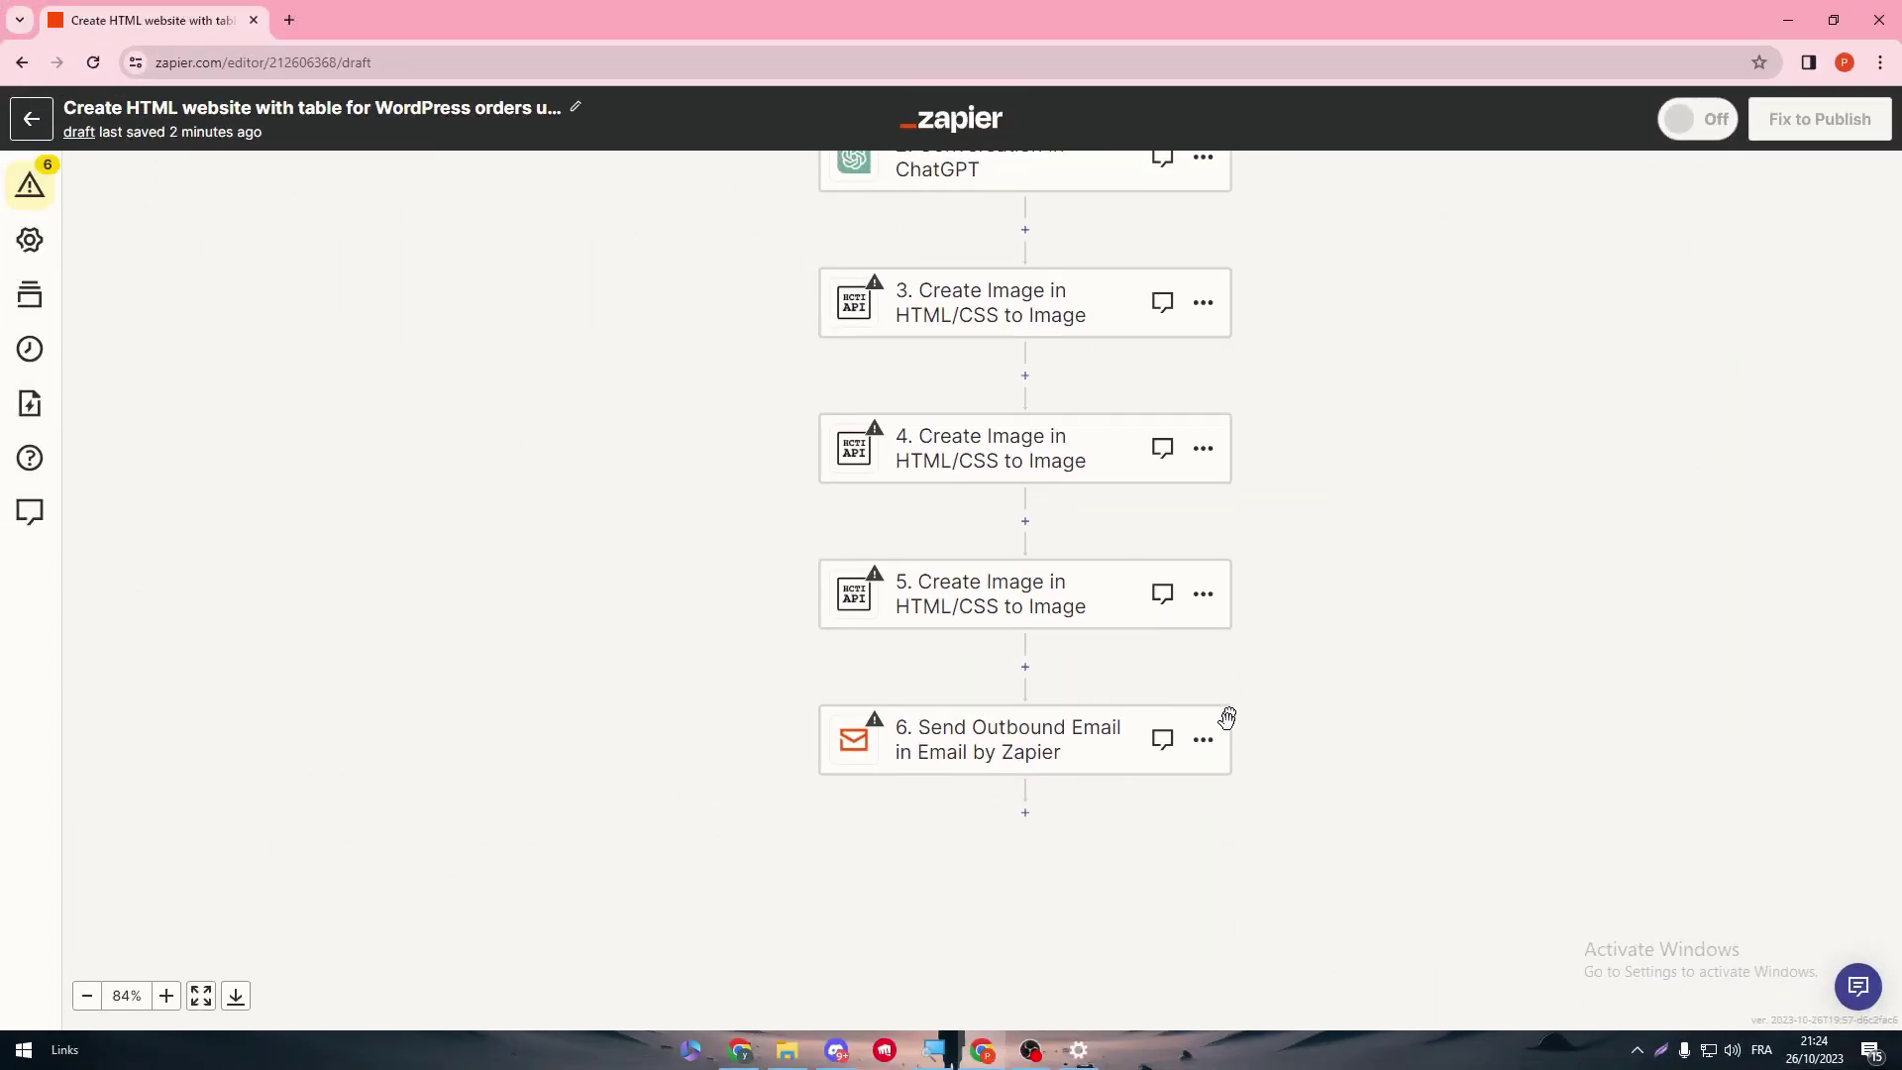
scroll(1317, 407, up, 3)
scroll(830, 387, down, 2)
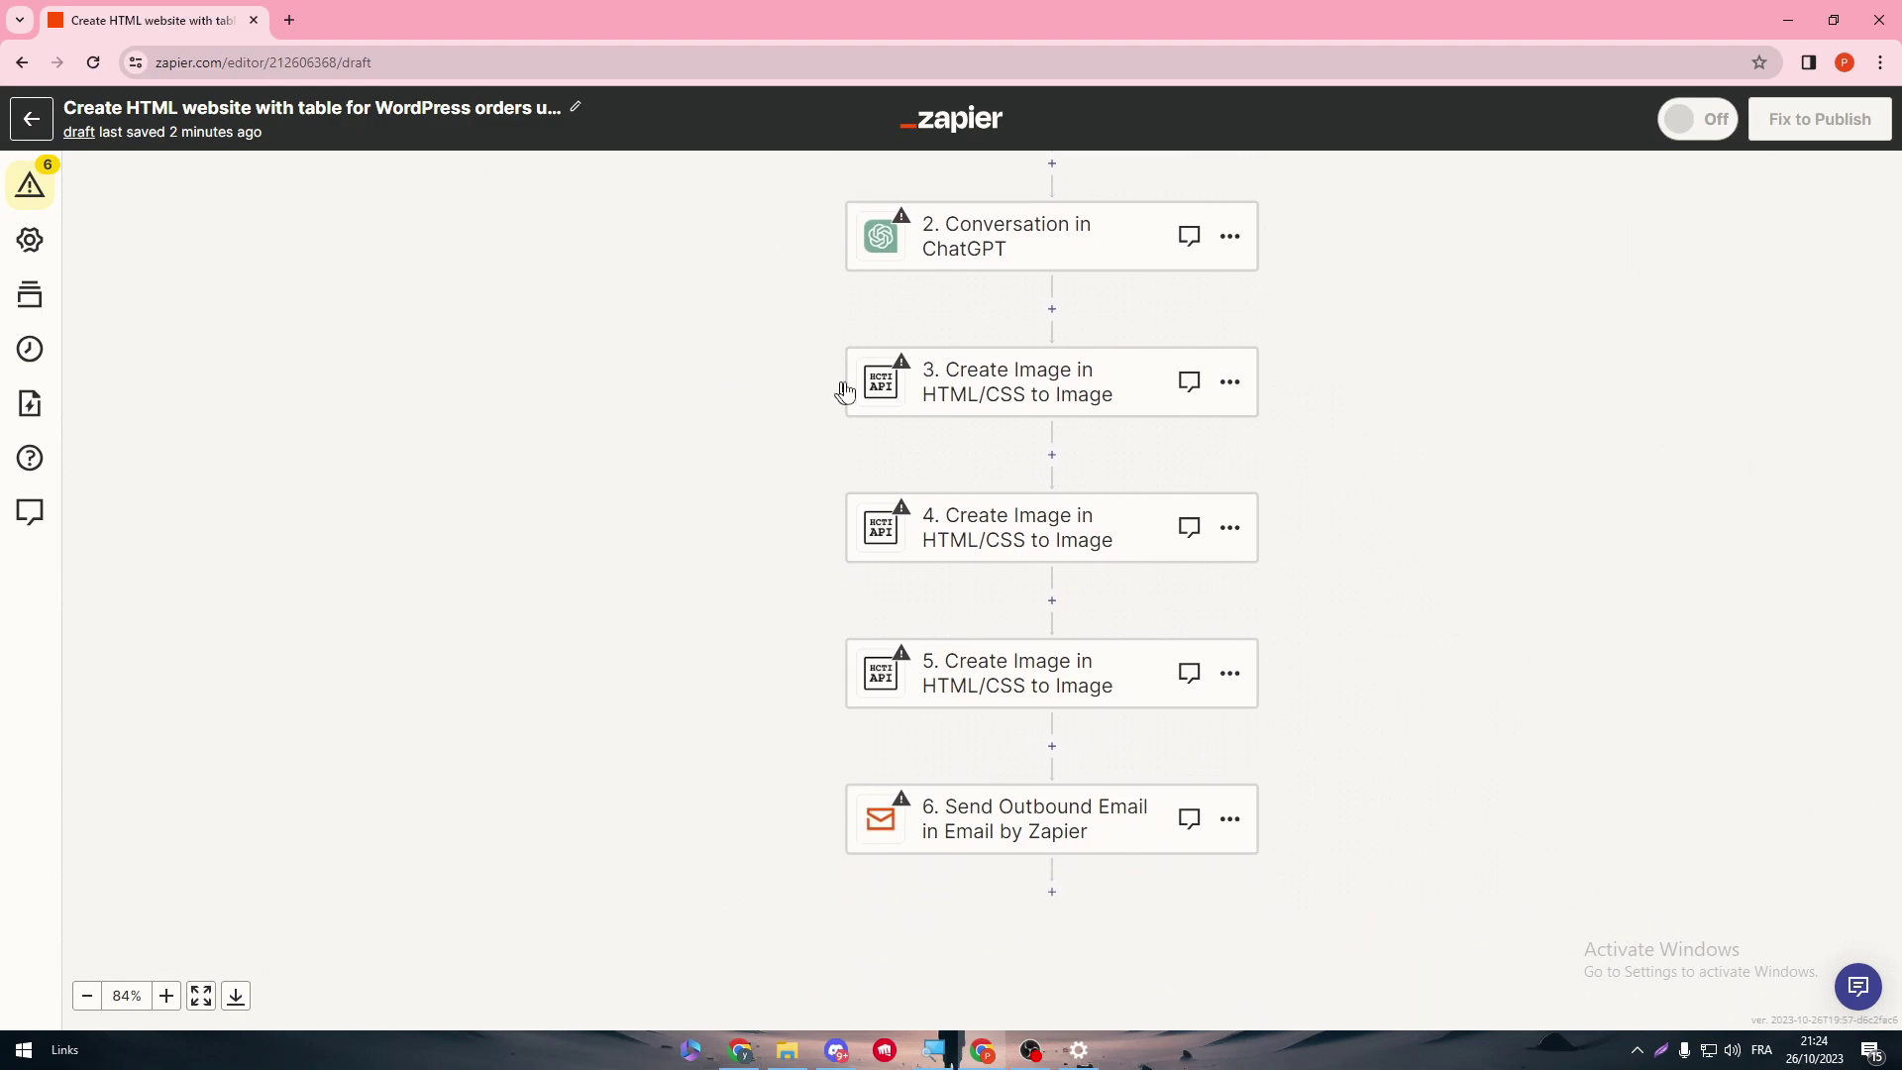
scroll(615, 404, up, 3)
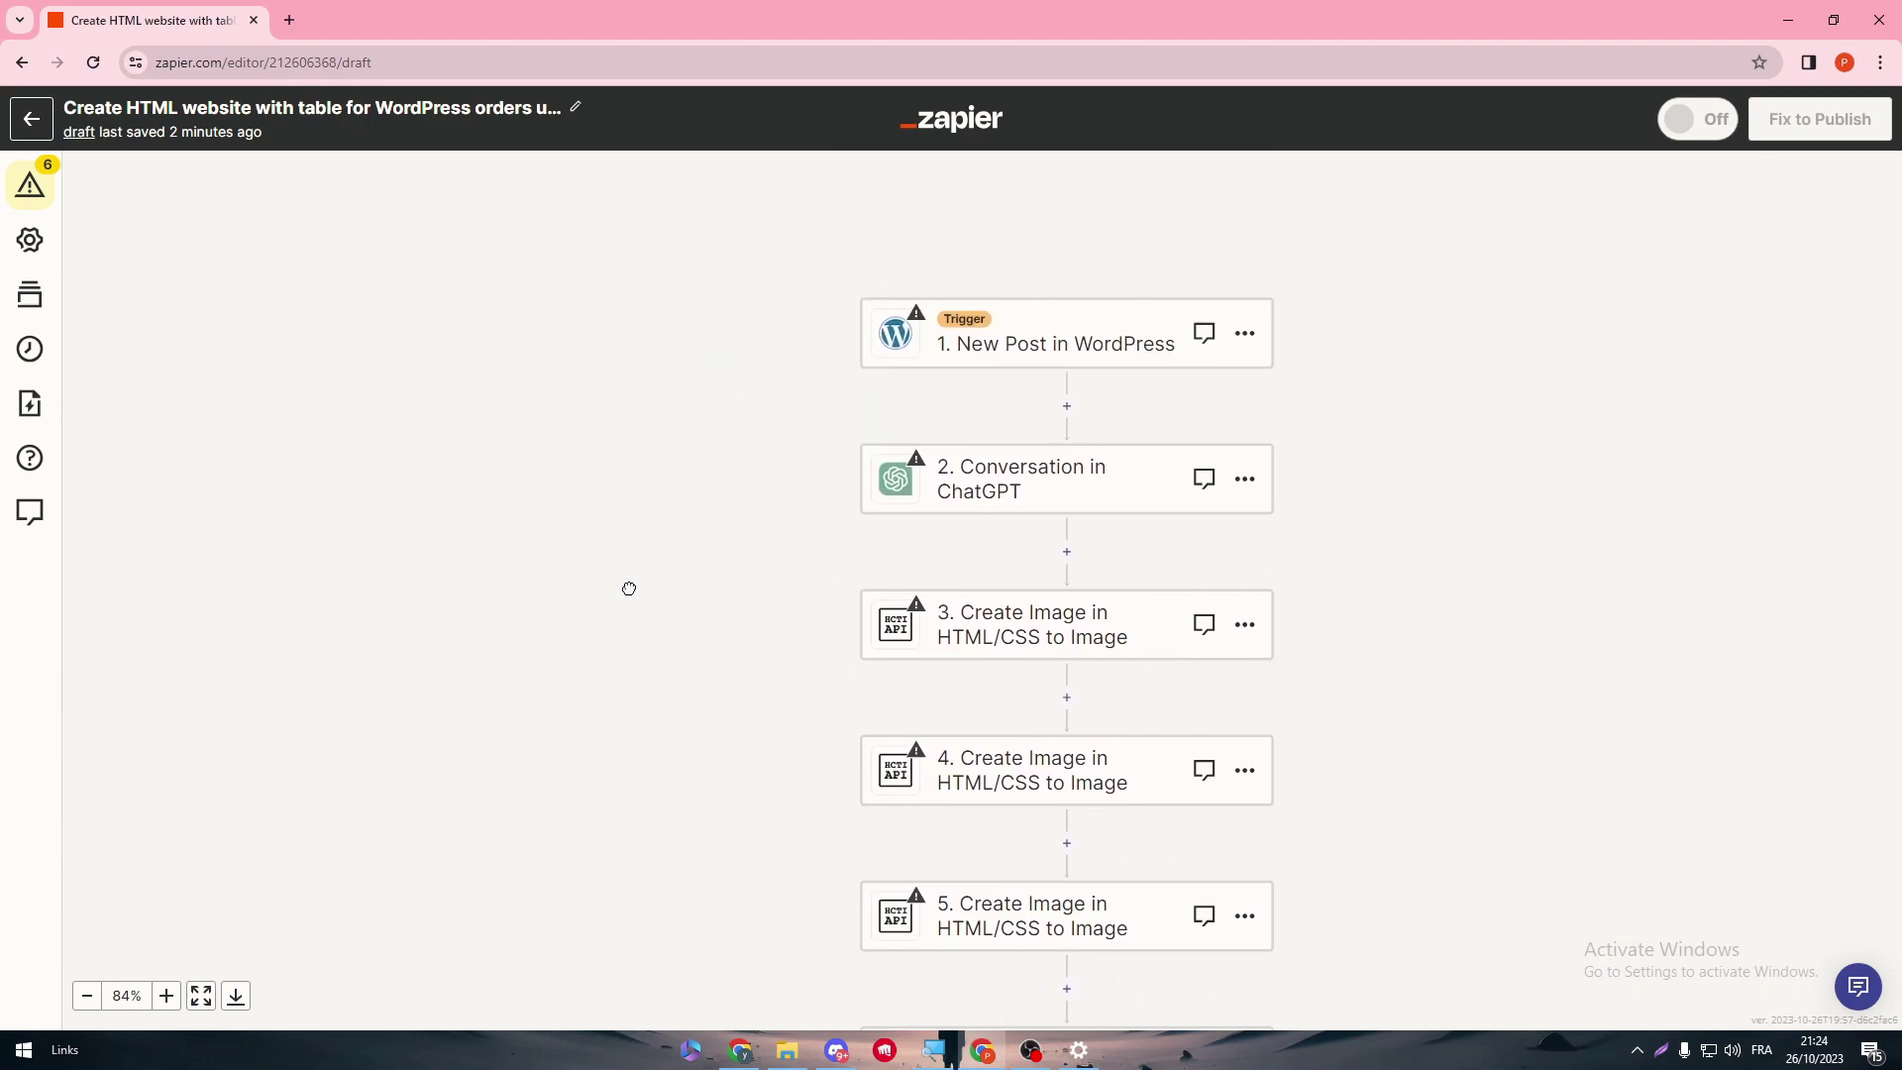